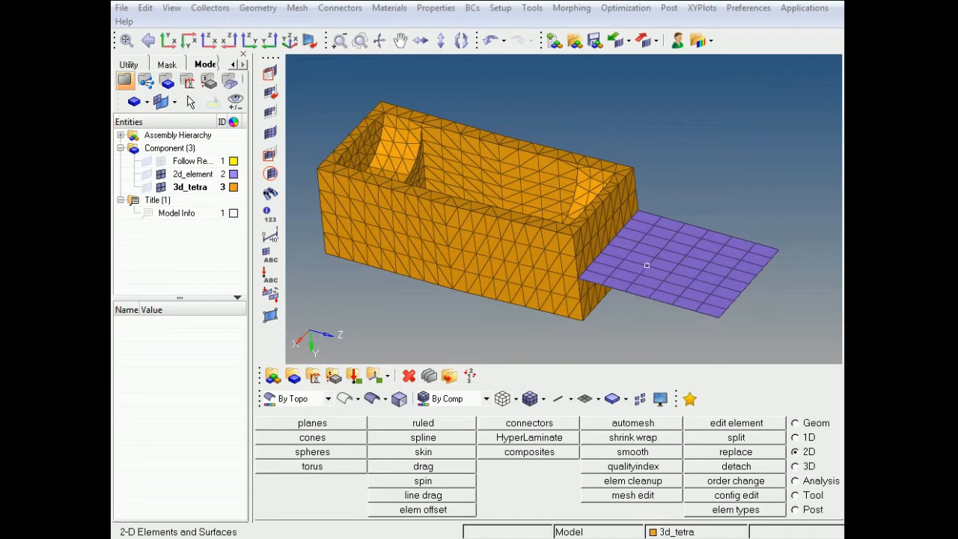
Switch to the sticky note and review the listed 2D–3D joining methods, highlighting the dummy elements entry
{"action": "key", "text": "alt+Tab"}
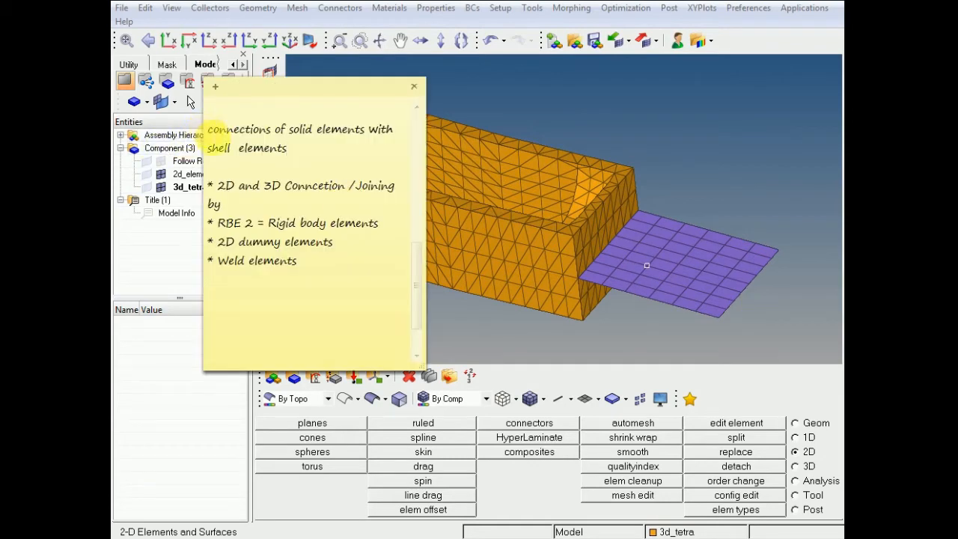
{"action": "left_click_drag", "start_coordinate": [213, 134], "coordinate": [211, 140]}
{"action": "left_click", "coordinate": [326, 150]}
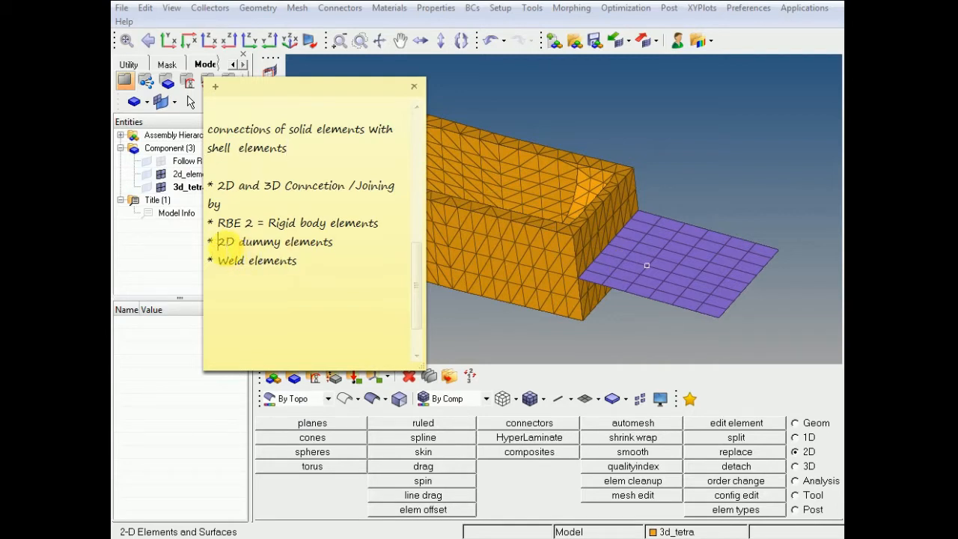
{"action": "left_click_drag", "start_coordinate": [239, 242], "coordinate": [337, 246]}
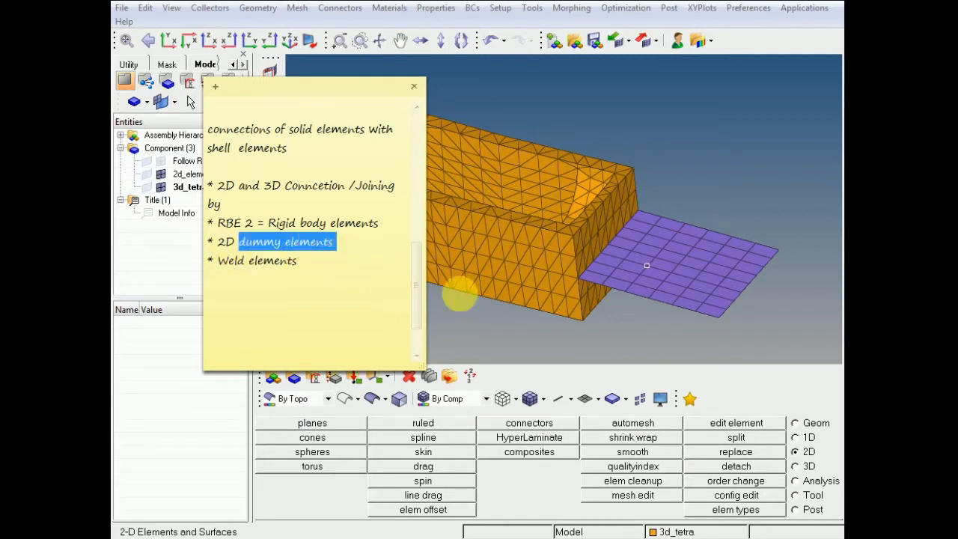
{"action": "left_click", "coordinate": [476, 314]}
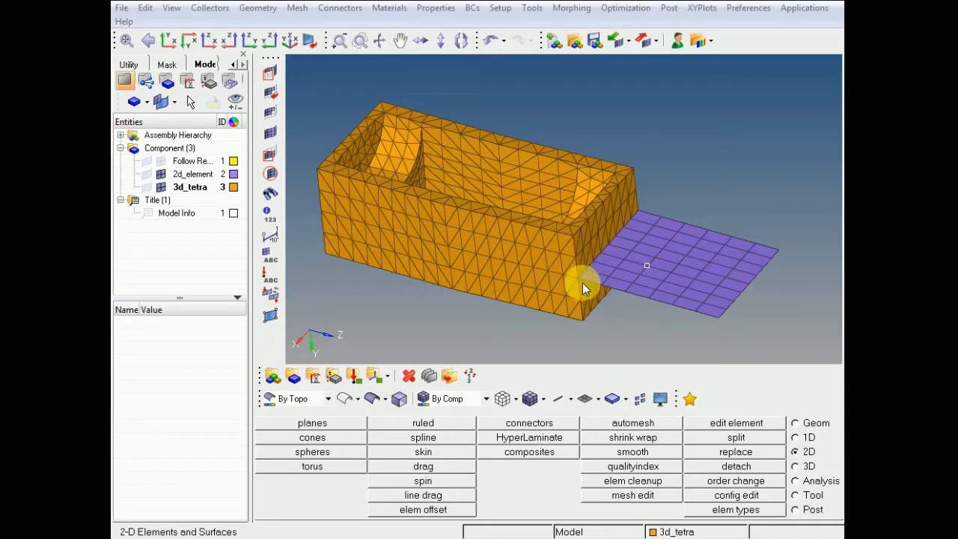
Examine the junction where the 2D shell mesh meets the end face of the tetra box
{"action": "left_click_drag", "start_coordinate": [624, 323], "coordinate": [602, 317], "text": "ctrl"}
{"action": "scroll", "coordinate": [584, 250], "scroll_direction": "up", "scroll_amount": 1, "text": "ctrl"}
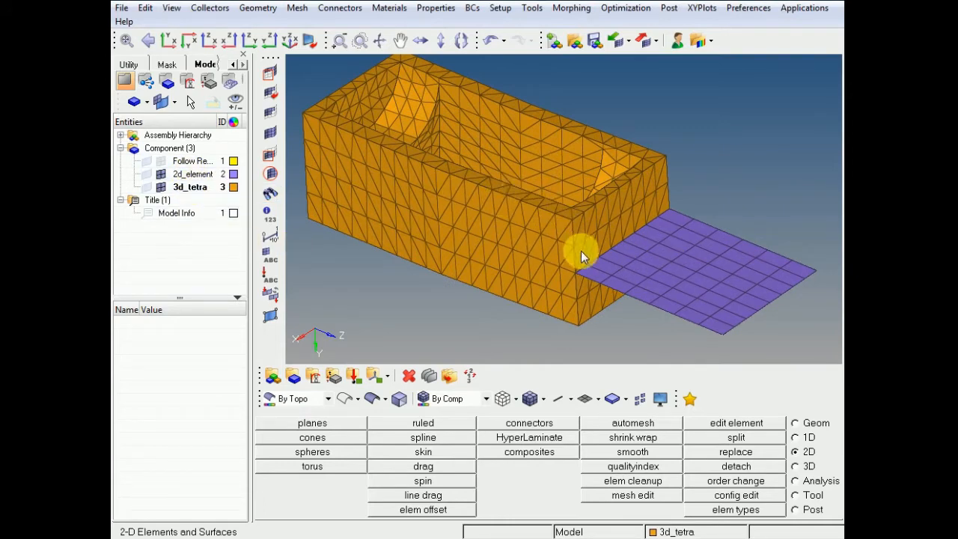
{"action": "mouse_move", "coordinate": [582, 251]}
{"action": "left_mouse_down", "text": "ctrl"}
{"action": "mouse_move", "coordinate": [579, 277]}
{"action": "mouse_move", "coordinate": [571, 257]}
{"action": "mouse_move", "coordinate": [583, 265]}
{"action": "left_mouse_up", "text": "ctrl"}
{"action": "scroll", "coordinate": [584, 265], "scroll_direction": "up", "scroll_amount": 1, "text": "ctrl"}
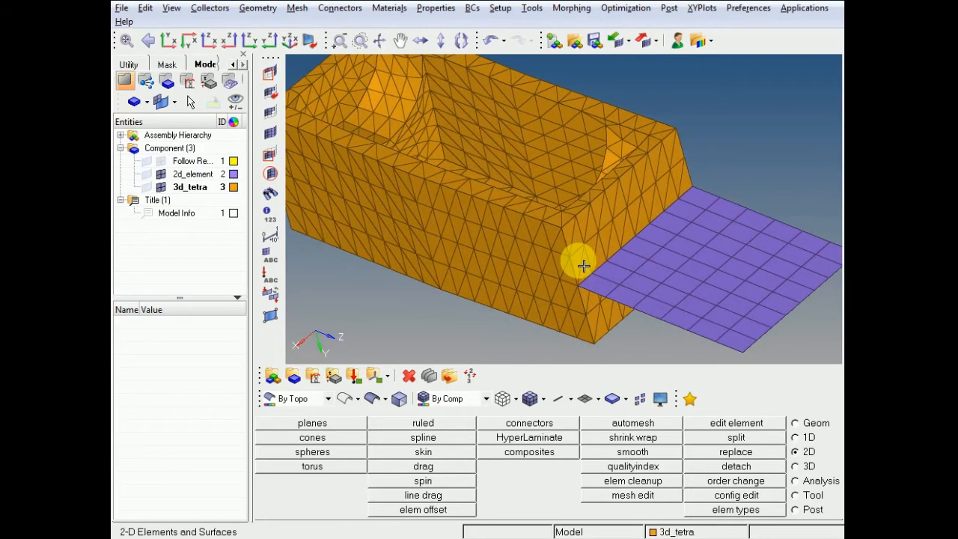
{"action": "key", "text": "alt"}
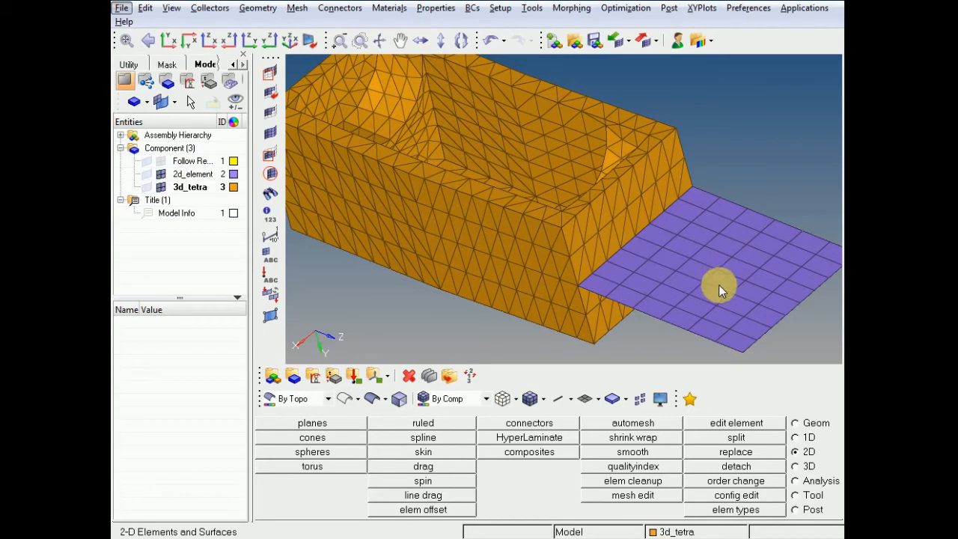
{"action": "scroll", "coordinate": [592, 285], "scroll_direction": "up", "scroll_amount": 2, "text": "ctrl"}
{"action": "right_click_drag", "start_coordinate": [593, 286], "coordinate": [514, 266], "text": "ctrl"}
{"action": "scroll", "coordinate": [514, 267], "scroll_direction": "down", "scroll_amount": 1, "text": "ctrl"}
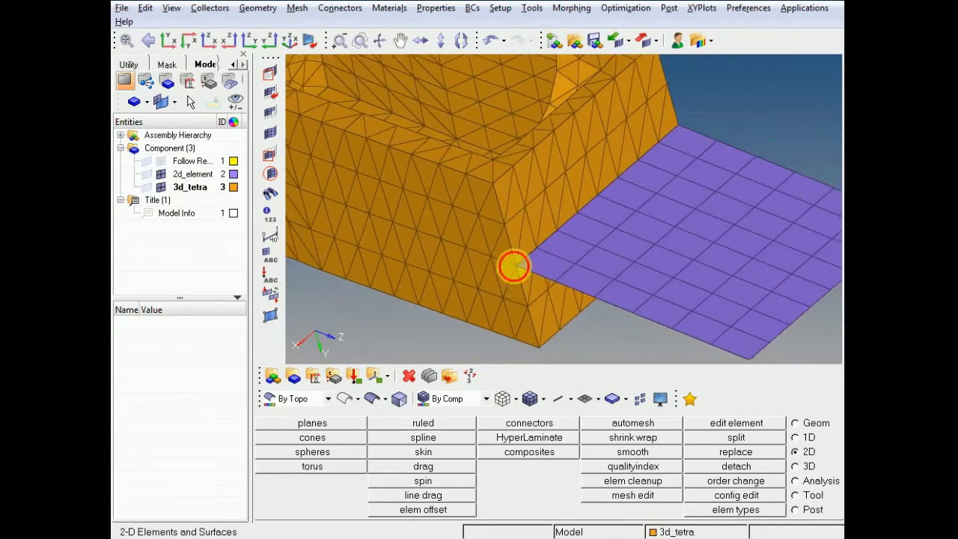
{"action": "left_click_drag", "start_coordinate": [514, 266], "coordinate": [519, 252], "text": "ctrl"}
Create a new component named 2d_dummy
{"action": "right_click", "coordinate": [135, 245]}
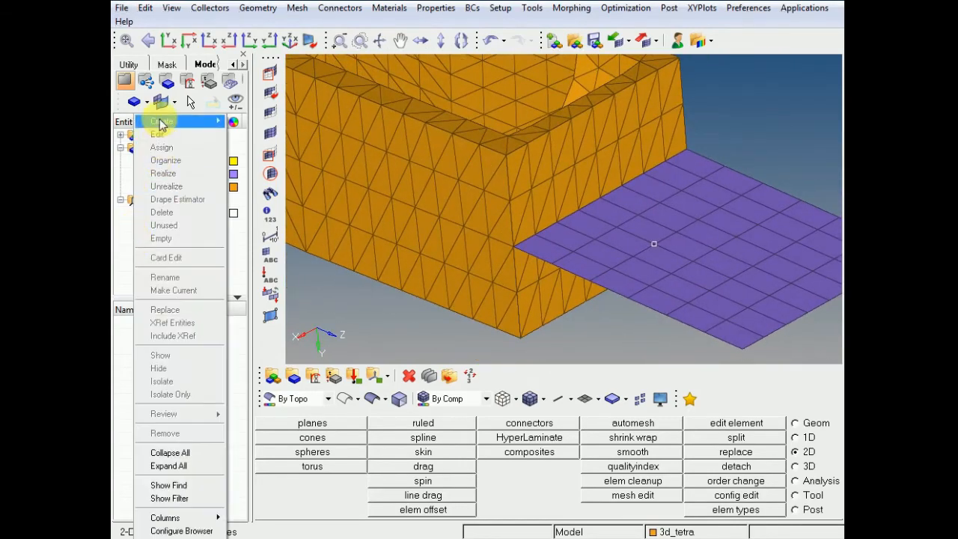
{"action": "mouse_move", "coordinate": [159, 122]}
{"action": "left_click", "coordinate": [258, 154]}
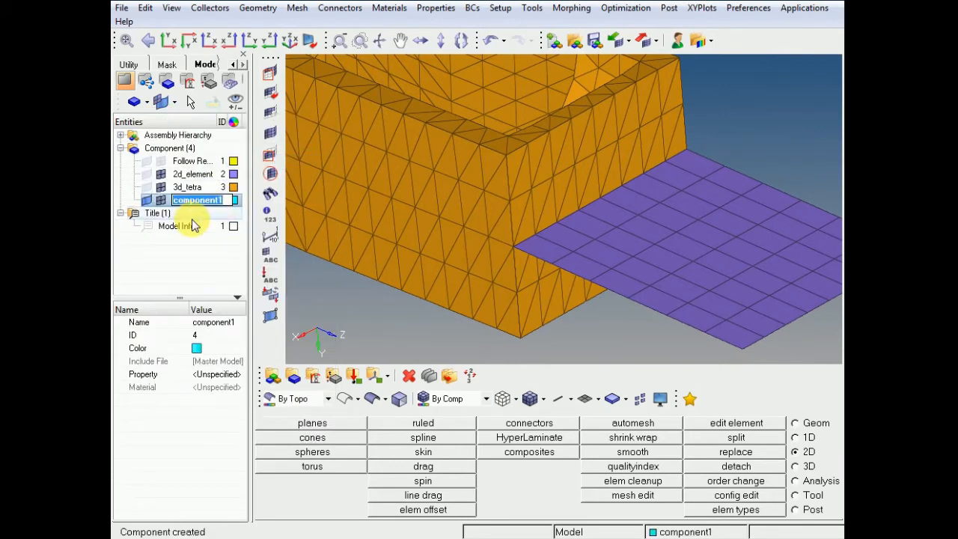
{"action": "type", "text": "2d_"}
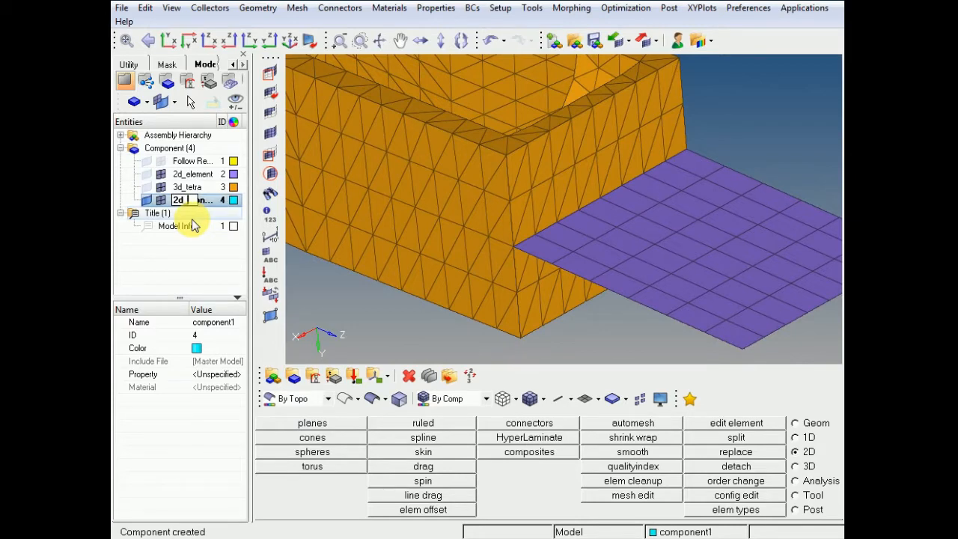
{"action": "type", "text": " dummy"}
{"action": "key", "text": "Return"}
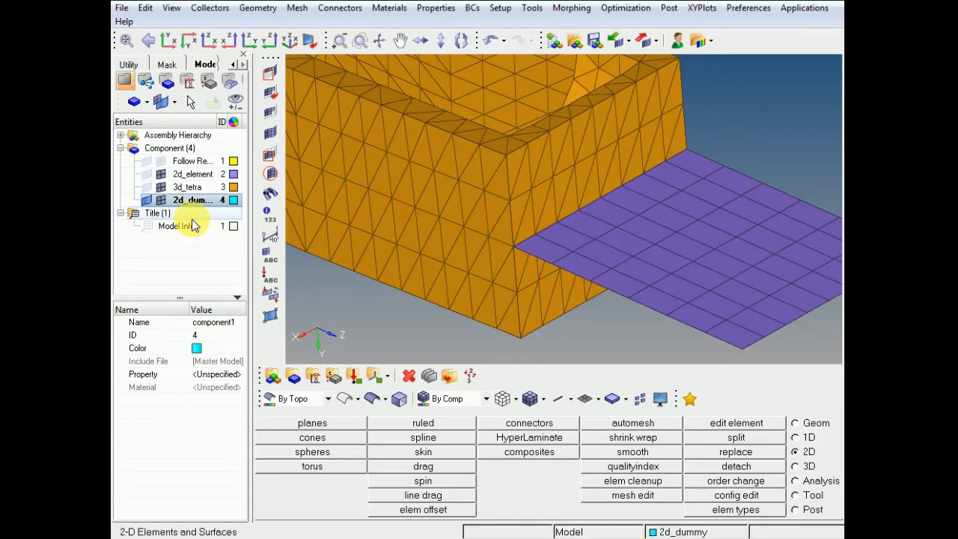
Start the Ruled mesh tool at the junction between the box's end face and the shell mesh
{"action": "key", "text": "alt"}
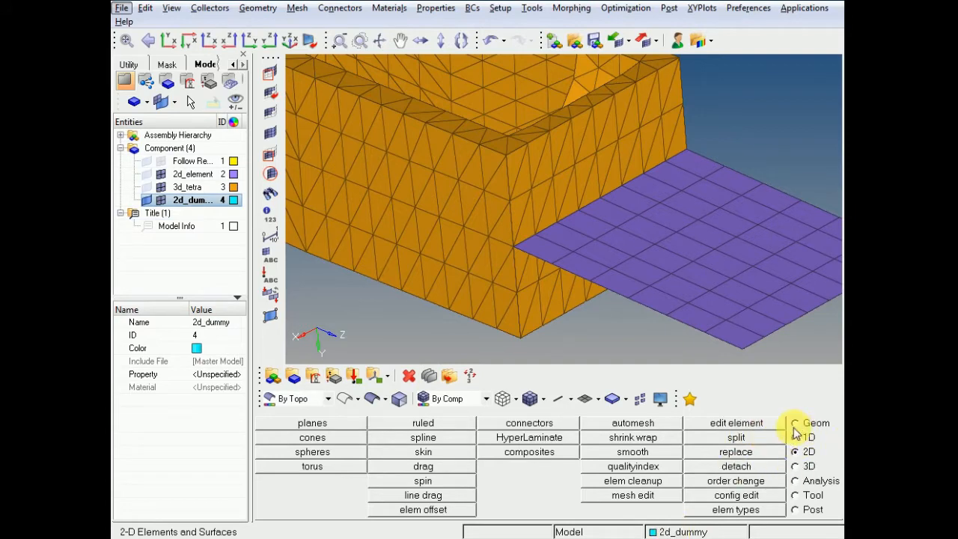
{"action": "left_click", "coordinate": [423, 424]}
{"action": "mouse_move", "coordinate": [575, 218]}
{"action": "left_mouse_down", "text": "ctrl"}
{"action": "mouse_move", "coordinate": [532, 227]}
{"action": "mouse_move", "coordinate": [580, 223]}
{"action": "left_mouse_up", "text": "ctrl"}
{"action": "scroll", "coordinate": [532, 219], "scroll_direction": "up", "scroll_amount": 2, "text": "ctrl"}
{"action": "right_click_drag", "start_coordinate": [524, 221], "coordinate": [480, 258], "text": "ctrl"}
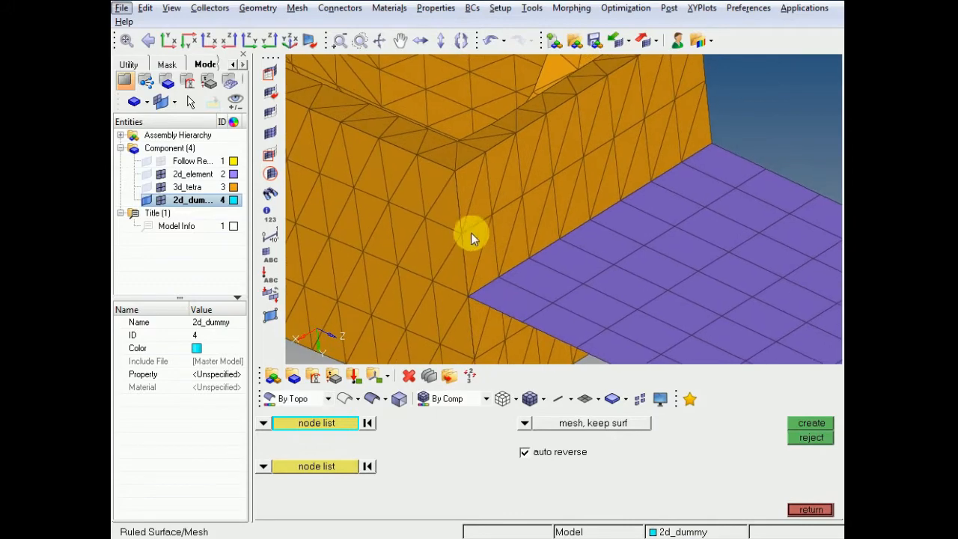
{"action": "left_click", "coordinate": [461, 233]}
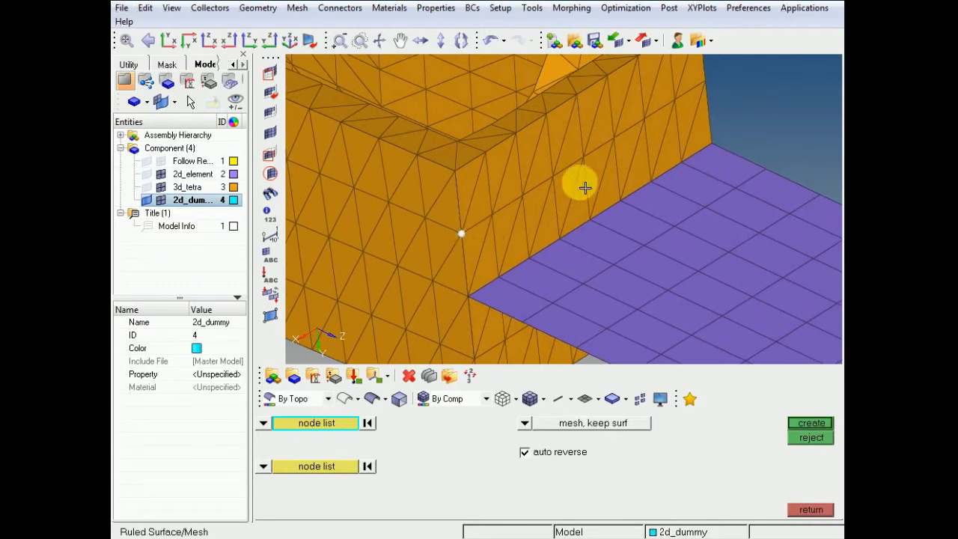
{"action": "left_click", "coordinate": [677, 101]}
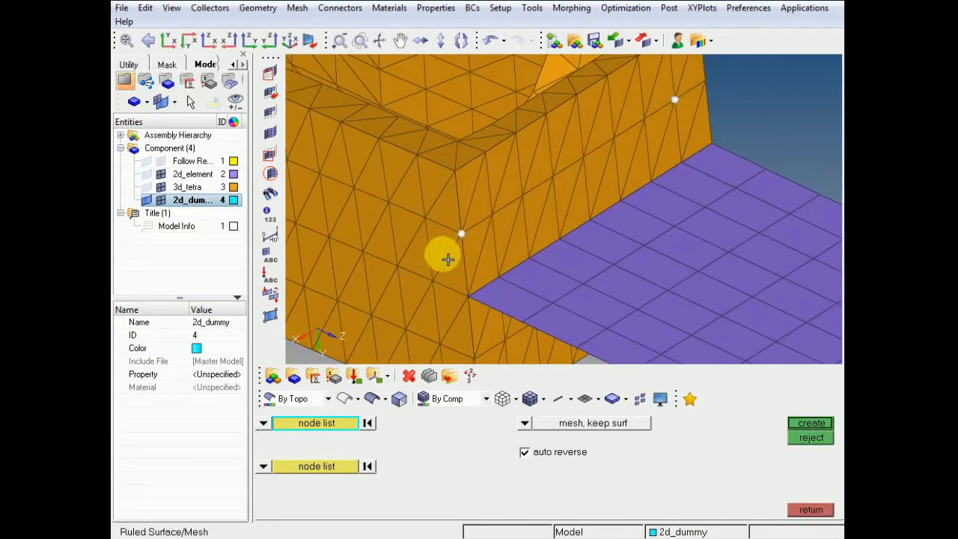
{"action": "left_click", "coordinate": [367, 424]}
Define the first ruled node set by path, along the end-face node row above the shell, from its second node to the far edge
{"action": "left_click", "coordinate": [325, 424]}
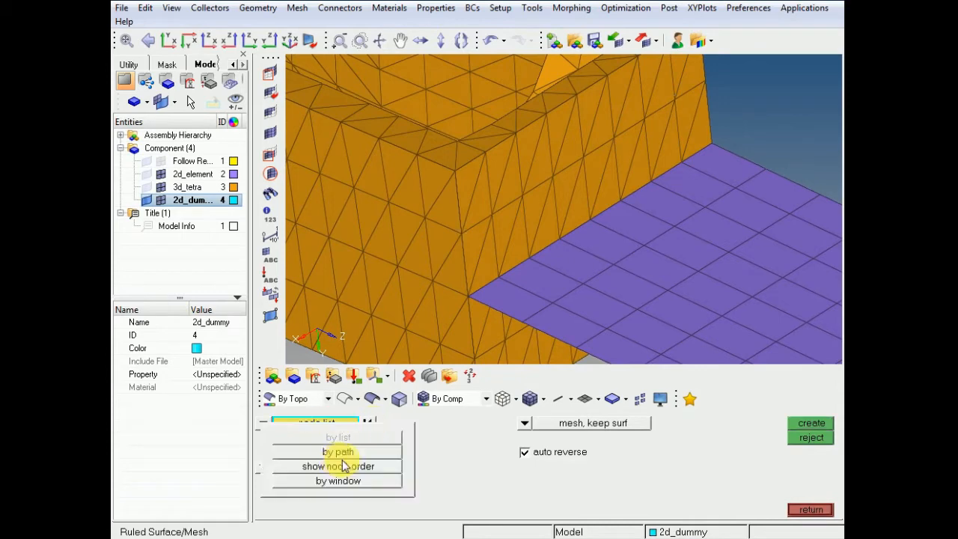
{"action": "left_click", "coordinate": [338, 452]}
{"action": "left_click", "coordinate": [491, 216]}
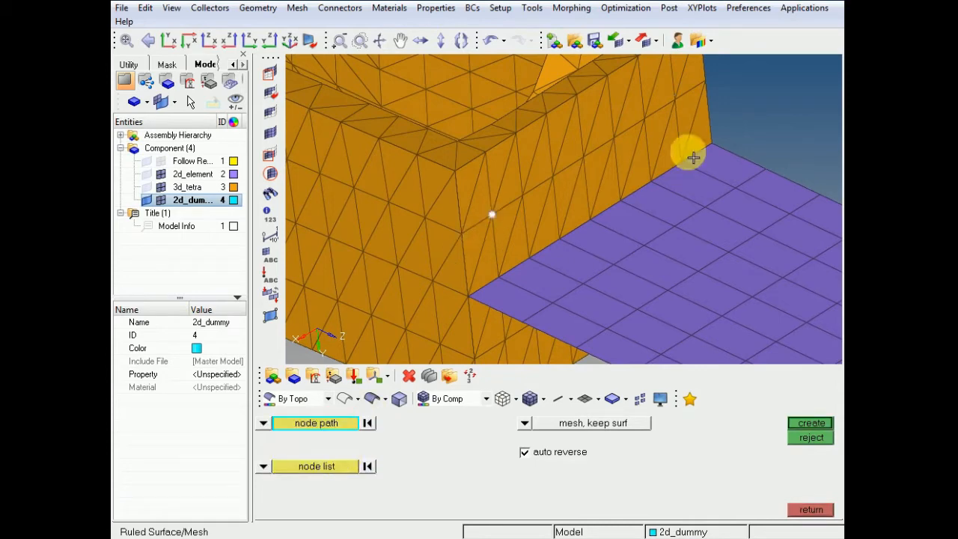
{"action": "left_click", "coordinate": [701, 82]}
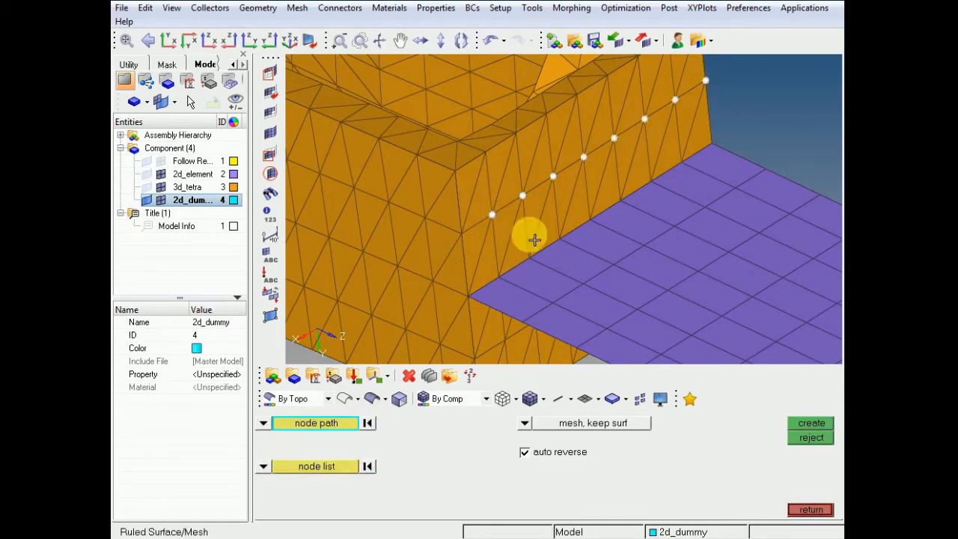
{"action": "left_click", "coordinate": [327, 467]}
{"action": "left_click", "coordinate": [467, 296]}
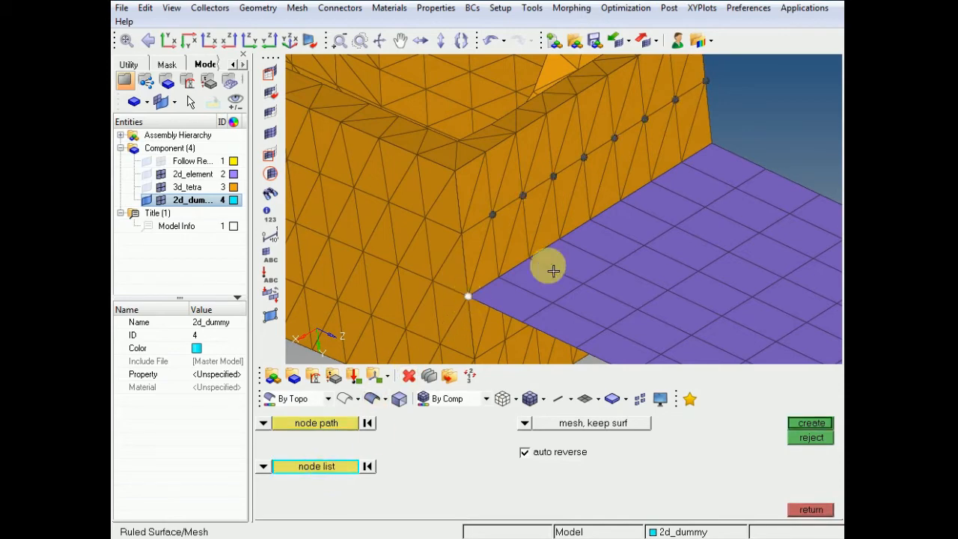
{"action": "left_click", "coordinate": [682, 161]}
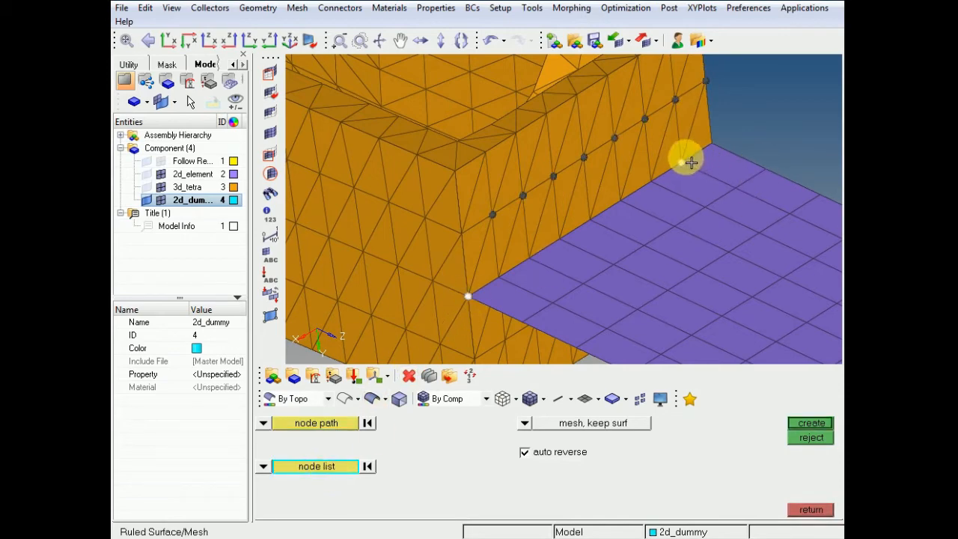
{"action": "left_click", "coordinate": [368, 466]}
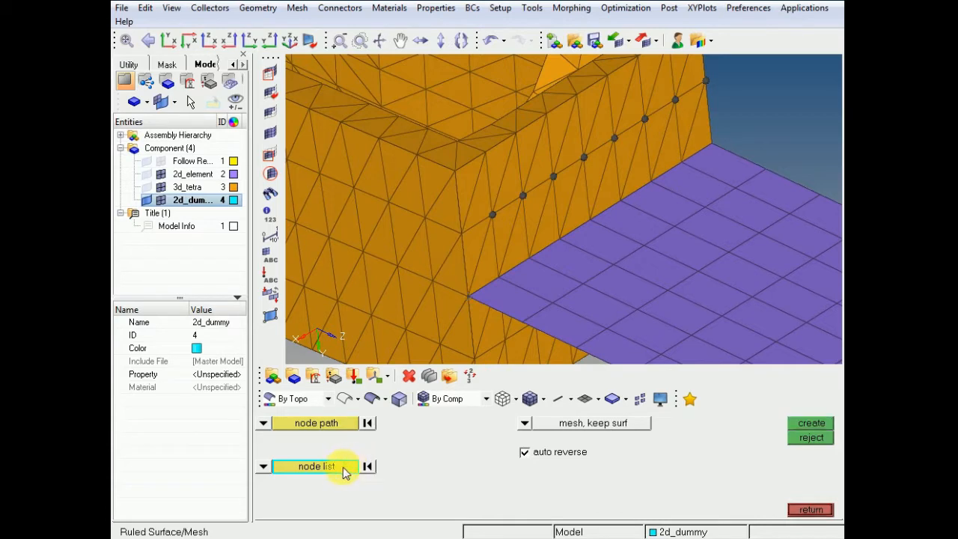
Define the second ruled node set by path along the shell's joint edge, from the near corner to the node before the far corner
{"action": "left_click", "coordinate": [344, 471]}
{"action": "left_click", "coordinate": [349, 464]}
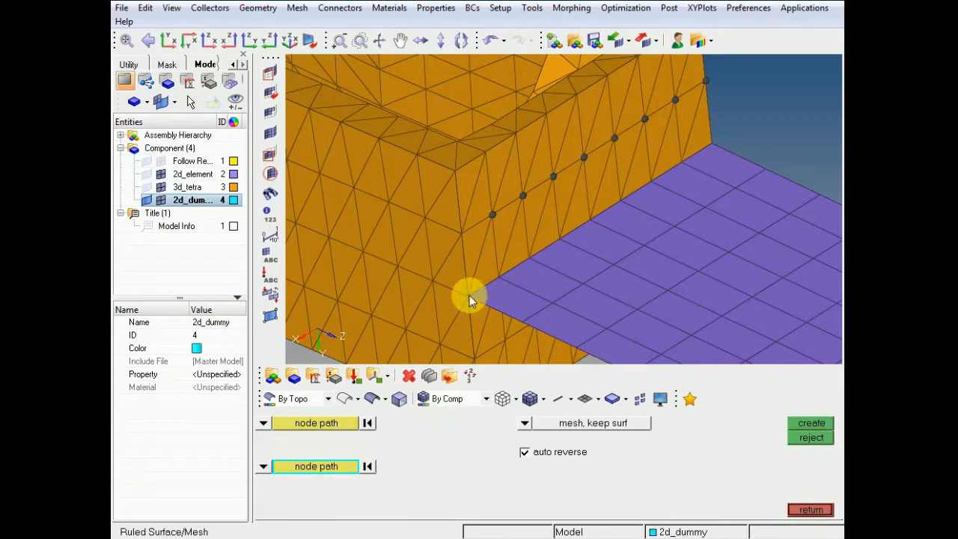
{"action": "left_click", "coordinate": [468, 296]}
{"action": "left_click", "coordinate": [681, 162]}
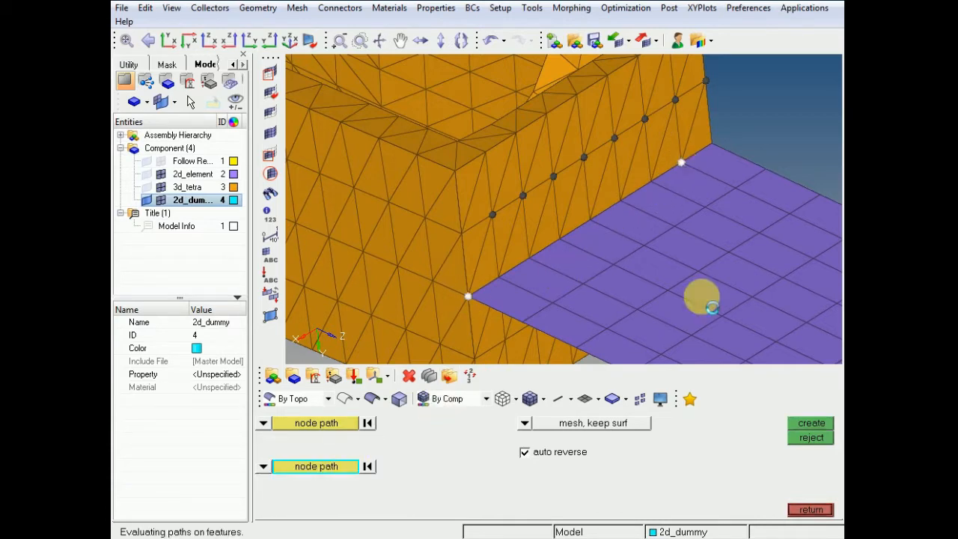
Try a ruled quad mesh between the two node paths and leave it without keeping the elements
{"action": "left_click", "coordinate": [806, 423]}
{"action": "left_click", "coordinate": [583, 182]}
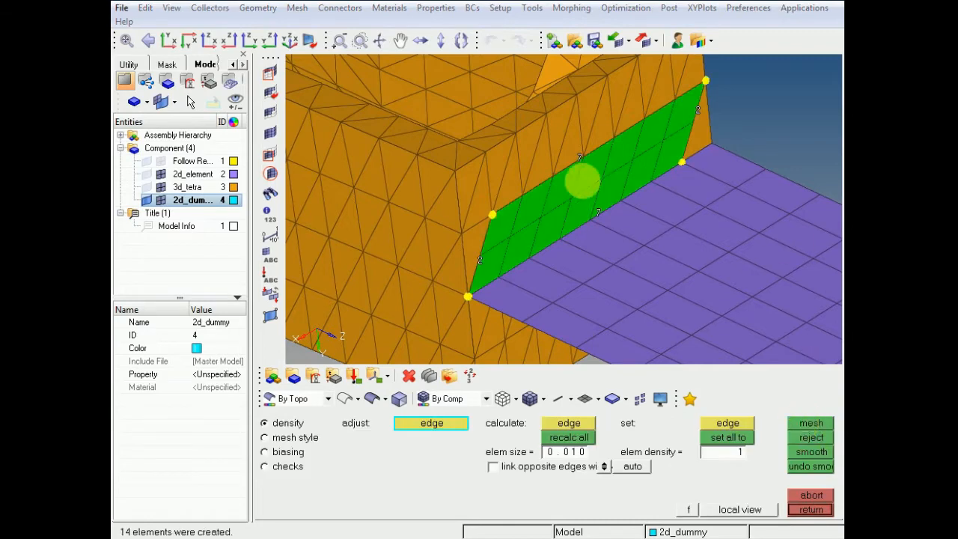
{"action": "left_click", "coordinate": [810, 509]}
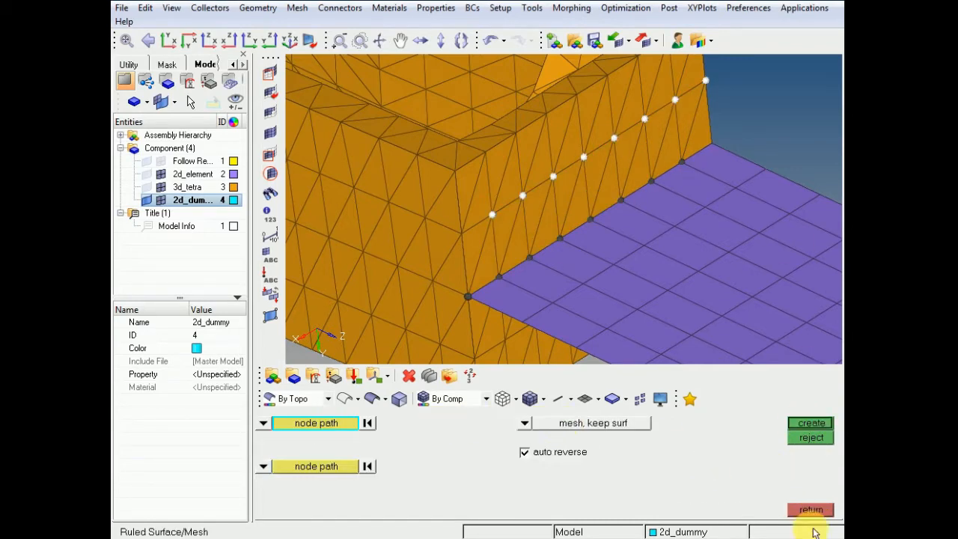
Set the automesh element type to R-trias and go back to the Ruled tool
{"action": "left_click", "coordinate": [808, 517]}
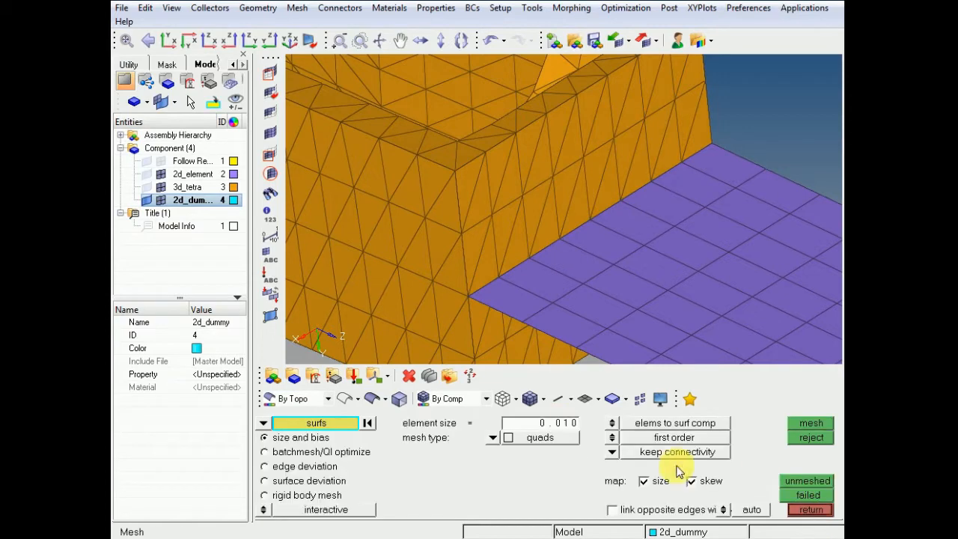
{"action": "left_click", "coordinate": [497, 440]}
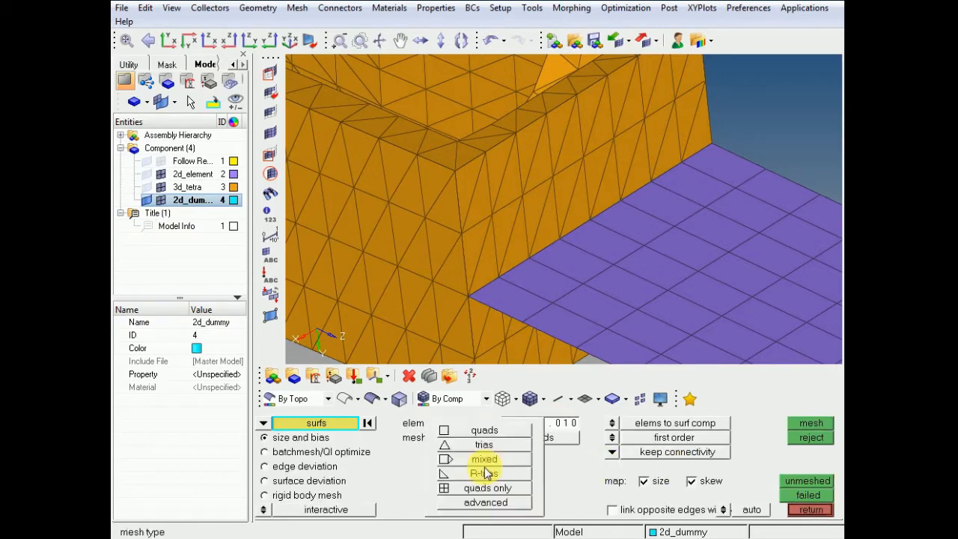
{"action": "left_click", "coordinate": [485, 474]}
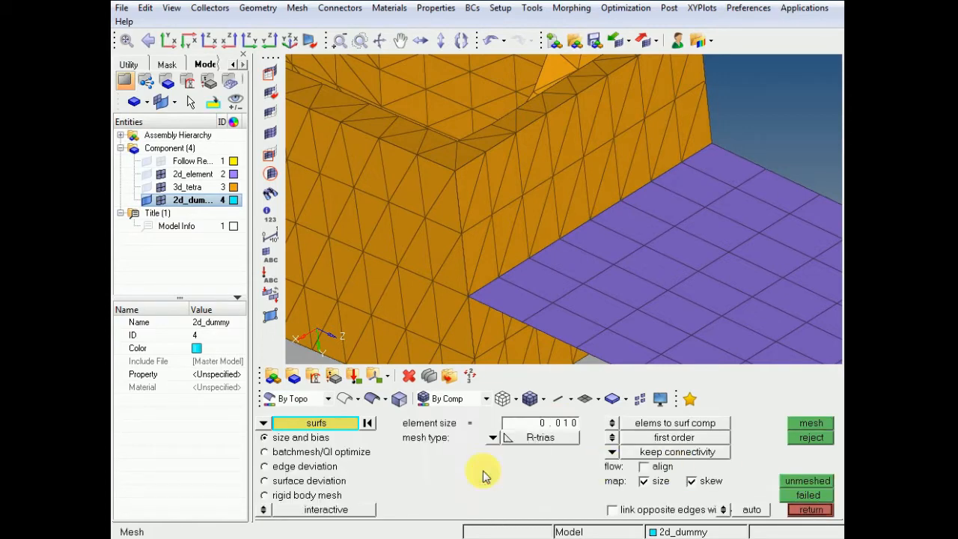
{"action": "left_click", "coordinate": [811, 509]}
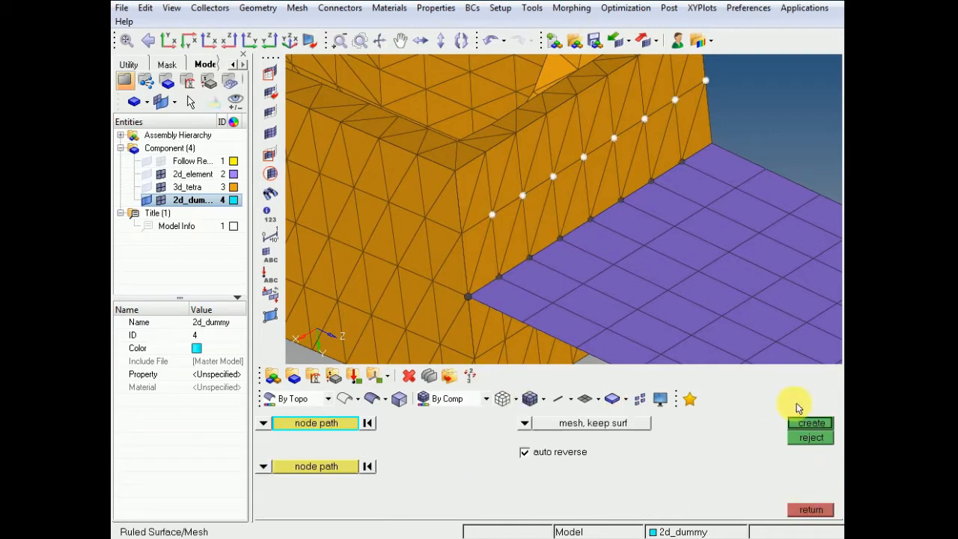
Try a ruled R-trias mesh between the node paths with density 1 on both short side edges, and abort it
{"action": "left_click", "coordinate": [806, 424]}
{"action": "mouse_move", "coordinate": [554, 229]}
{"action": "left_mouse_down", "text": "ctrl"}
{"action": "mouse_move", "coordinate": [533, 220]}
{"action": "mouse_move", "coordinate": [556, 228]}
{"action": "left_mouse_up", "text": "ctrl"}
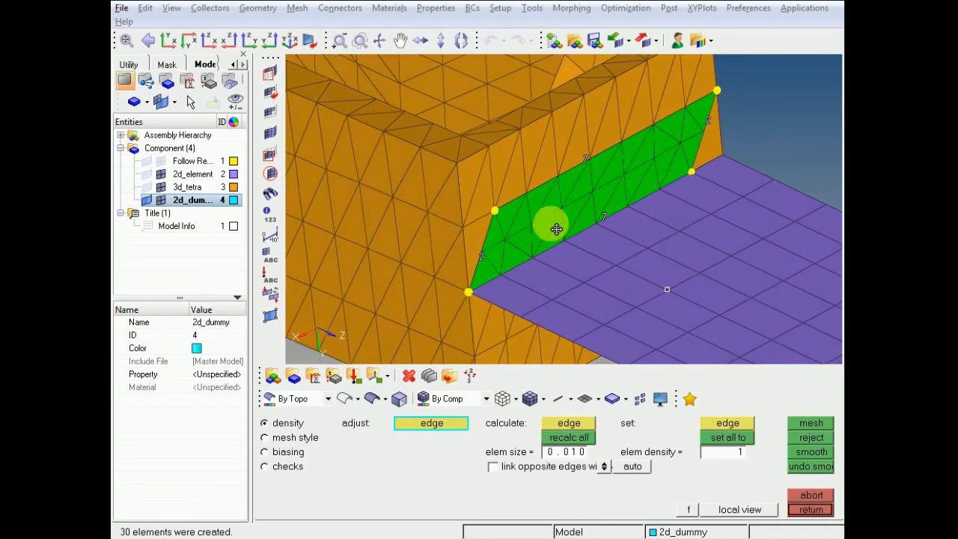
{"action": "right_click", "coordinate": [485, 258]}
{"action": "right_click", "coordinate": [706, 126]}
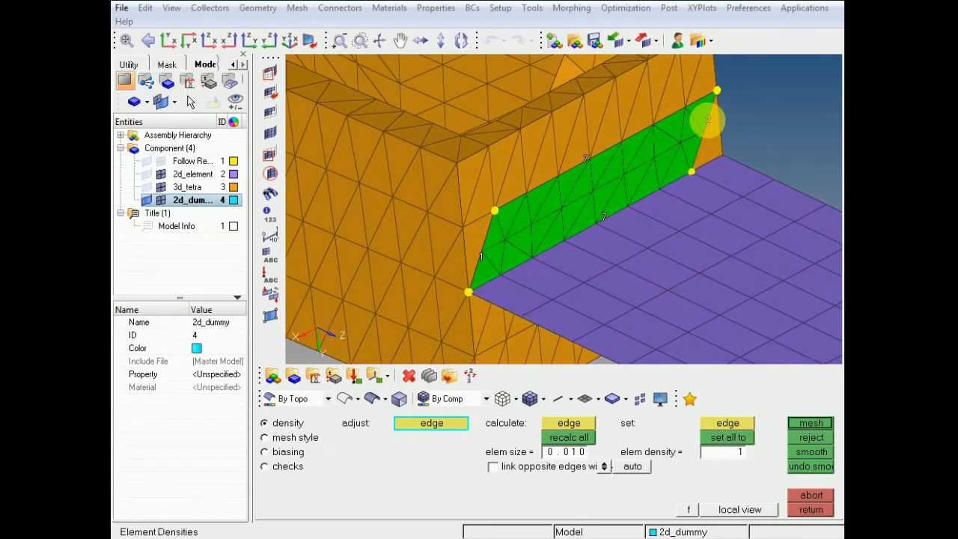
{"action": "left_click", "coordinate": [801, 423]}
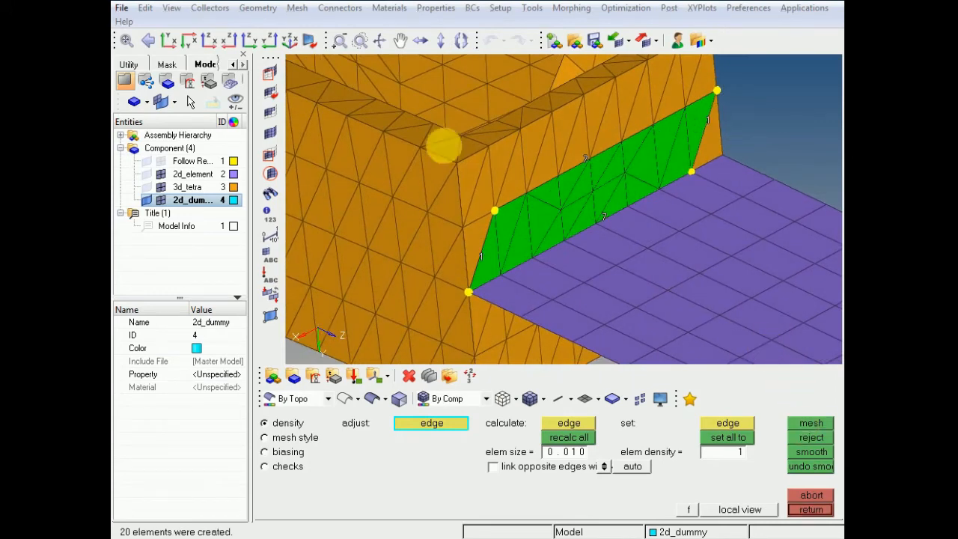
{"action": "left_click_drag", "start_coordinate": [610, 254], "coordinate": [571, 203], "text": "ctrl"}
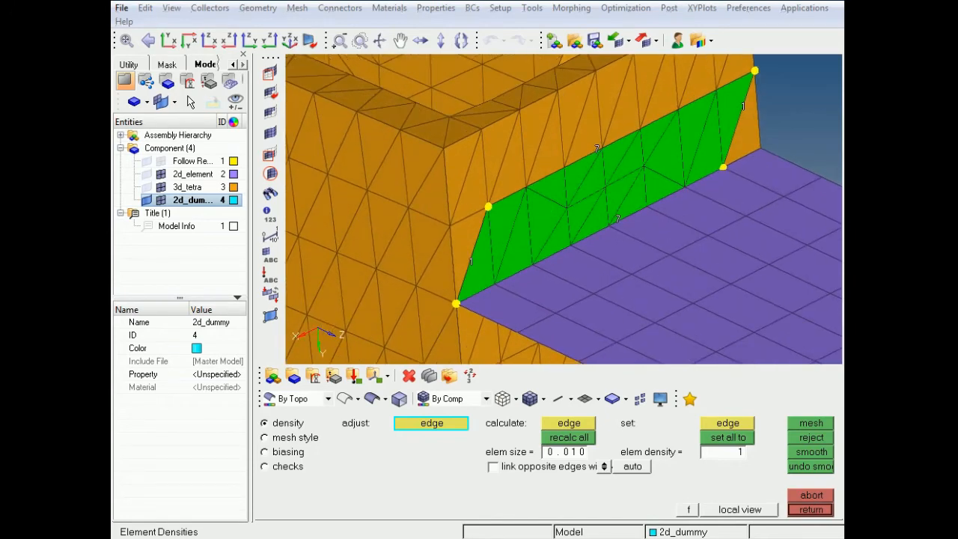
{"action": "left_click", "coordinate": [811, 494]}
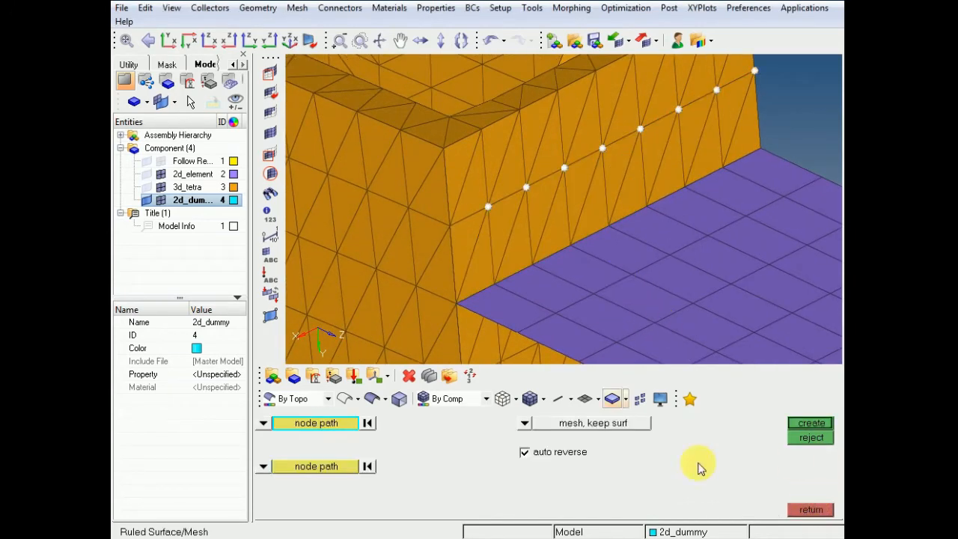
Leave the Ruled tool and set Edit Element to create tria elements
{"action": "left_click", "coordinate": [811, 509]}
{"action": "key", "text": "F6"}
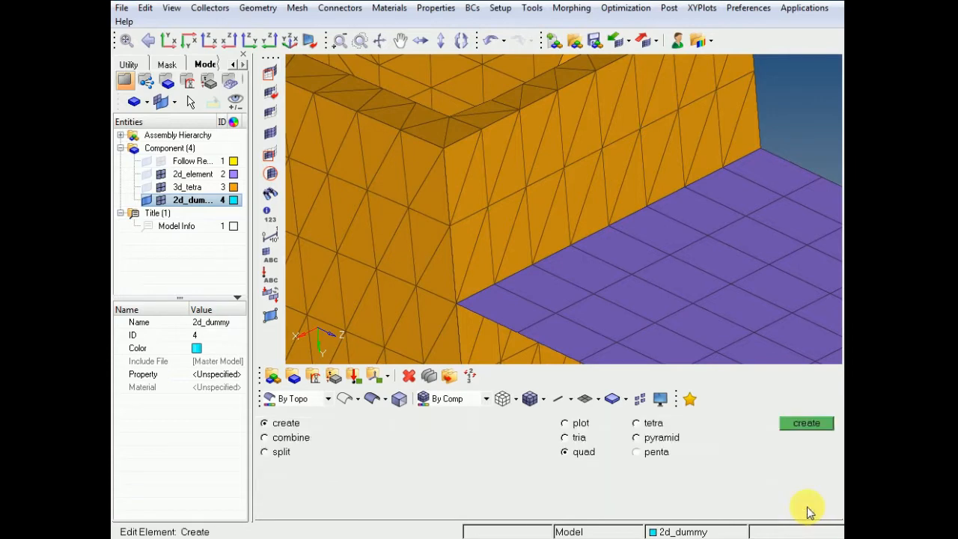
{"action": "left_click", "coordinate": [565, 438]}
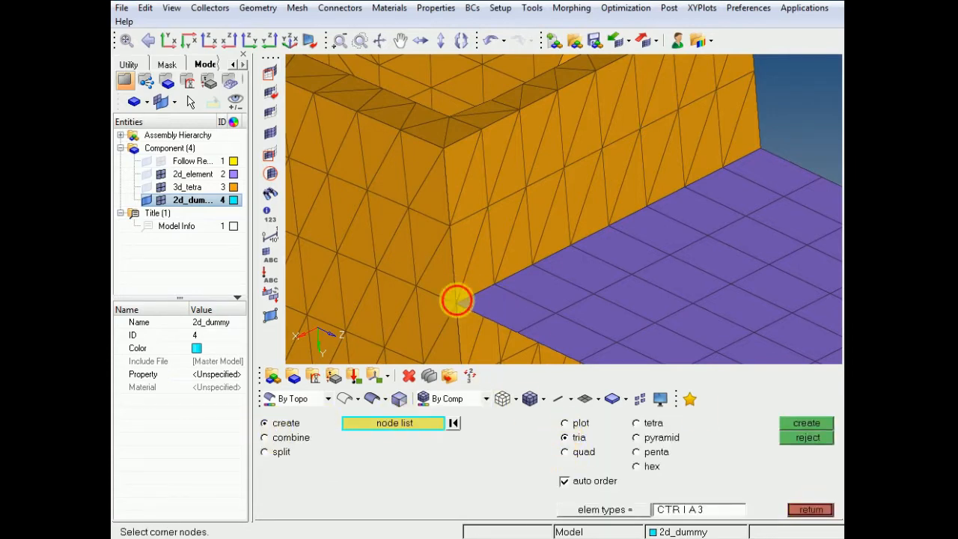
Try to create a tria element on the tetra block's side face at the near corner, from the shell corner node and the two nodes above
{"action": "left_click", "coordinate": [456, 302]}
{"action": "left_click", "coordinate": [445, 222]}
{"action": "left_click", "coordinate": [488, 207]}
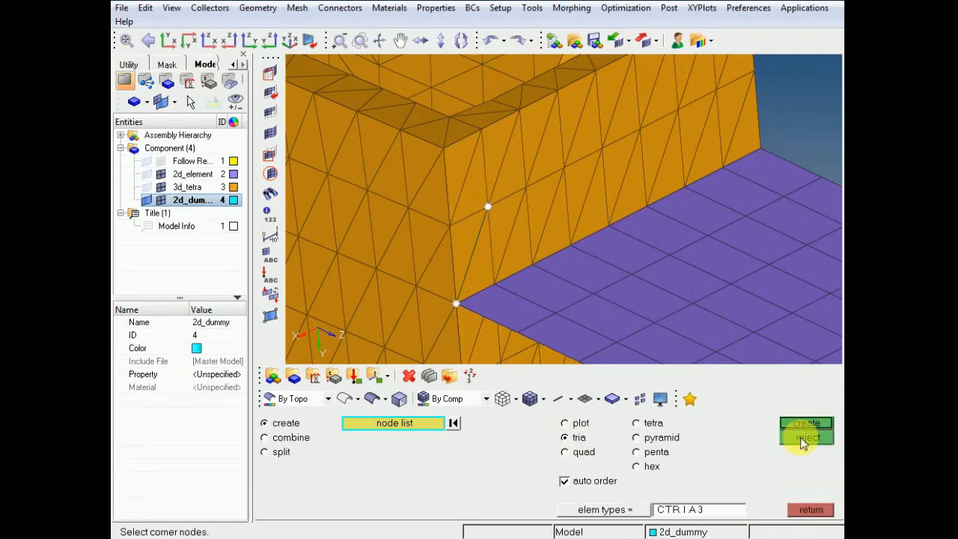
{"action": "scroll", "coordinate": [428, 212], "scroll_direction": "up", "scroll_amount": 2}
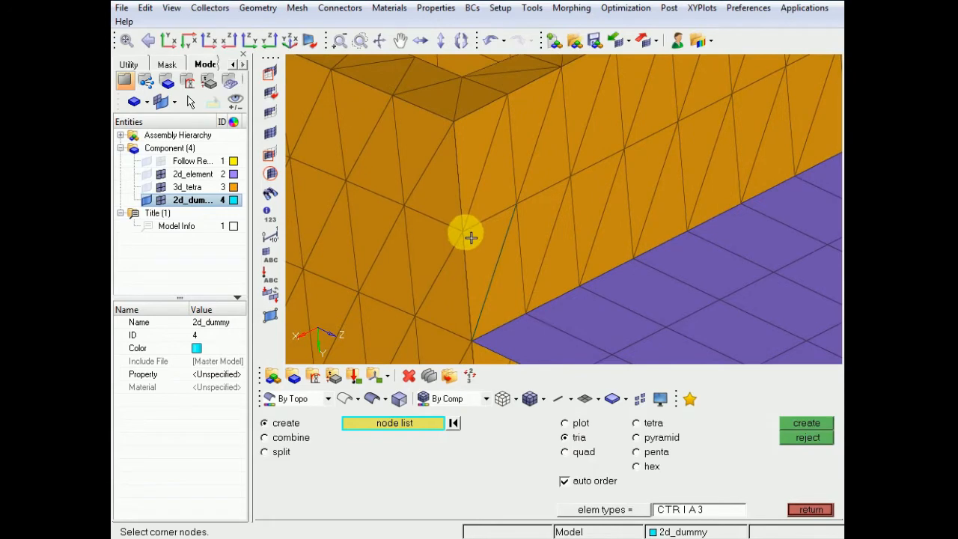
{"action": "left_click", "coordinate": [471, 238]}
{"action": "left_click", "coordinate": [473, 343]}
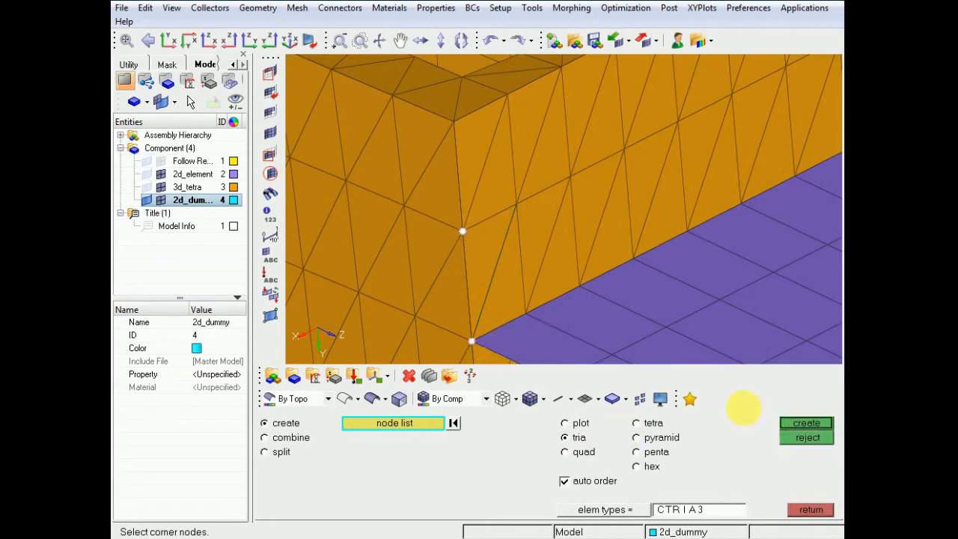
{"action": "left_click", "coordinate": [516, 204]}
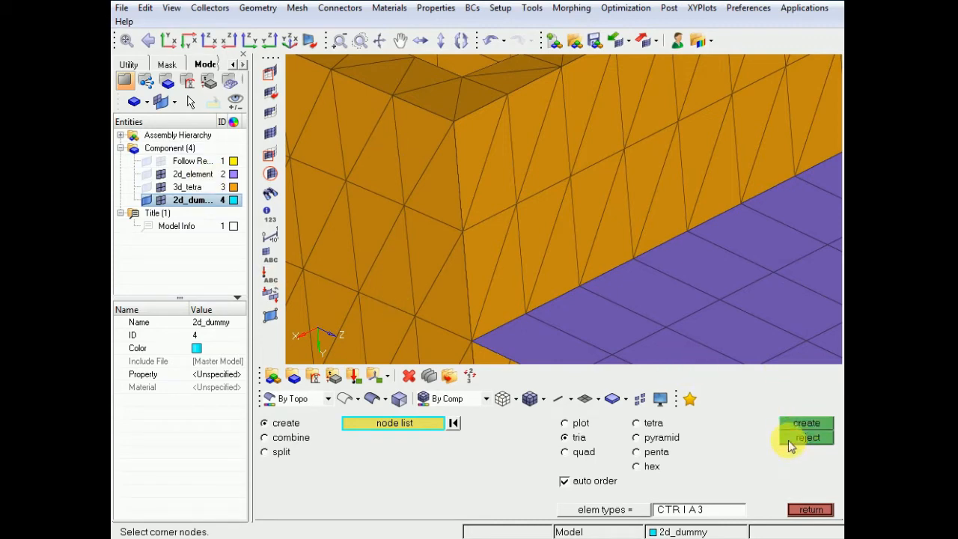
Show the yellow component's elements and create a tria from the shell's near corner node to the two tetra nodes above it
{"action": "left_click", "coordinate": [161, 162]}
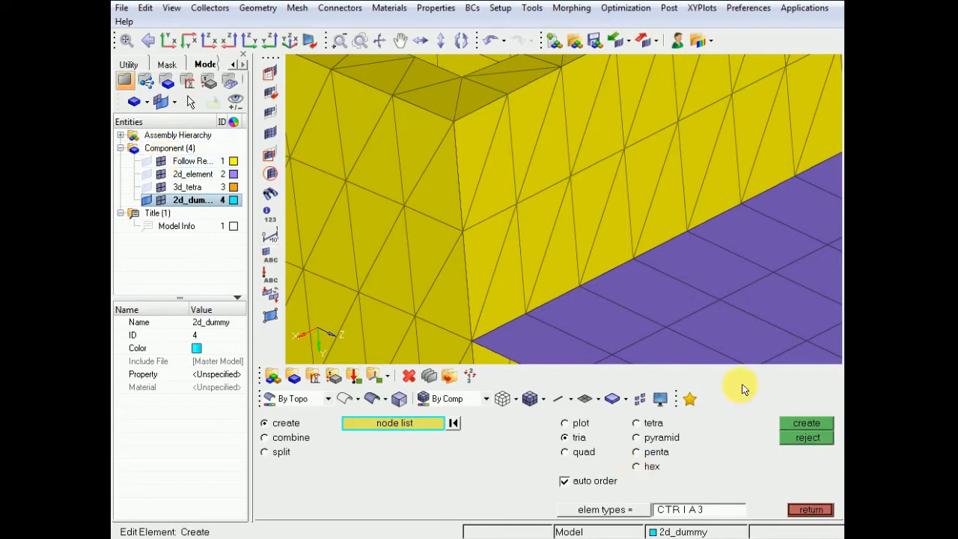
{"action": "left_click", "coordinate": [473, 339]}
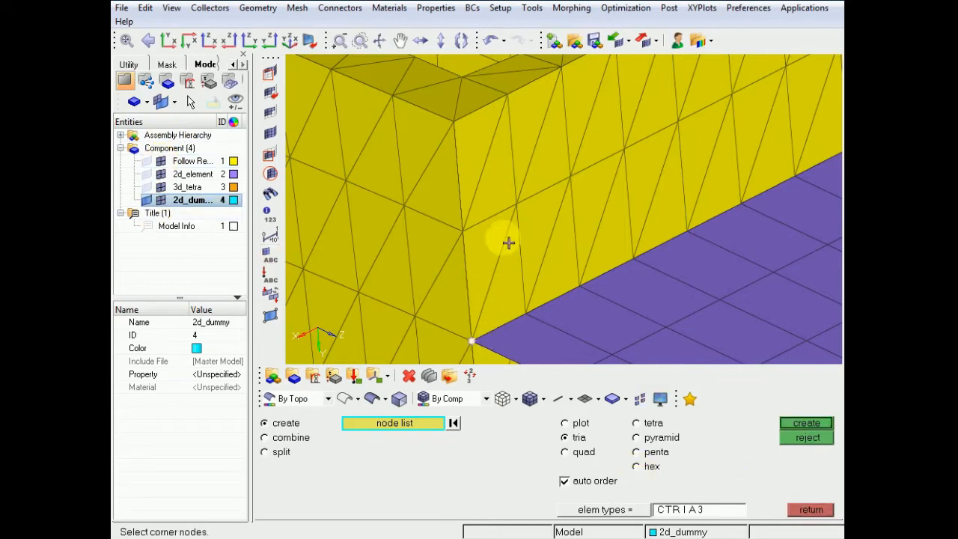
{"action": "left_click", "coordinate": [516, 205]}
{"action": "left_click", "coordinate": [464, 230]}
{"action": "left_click", "coordinate": [808, 510]}
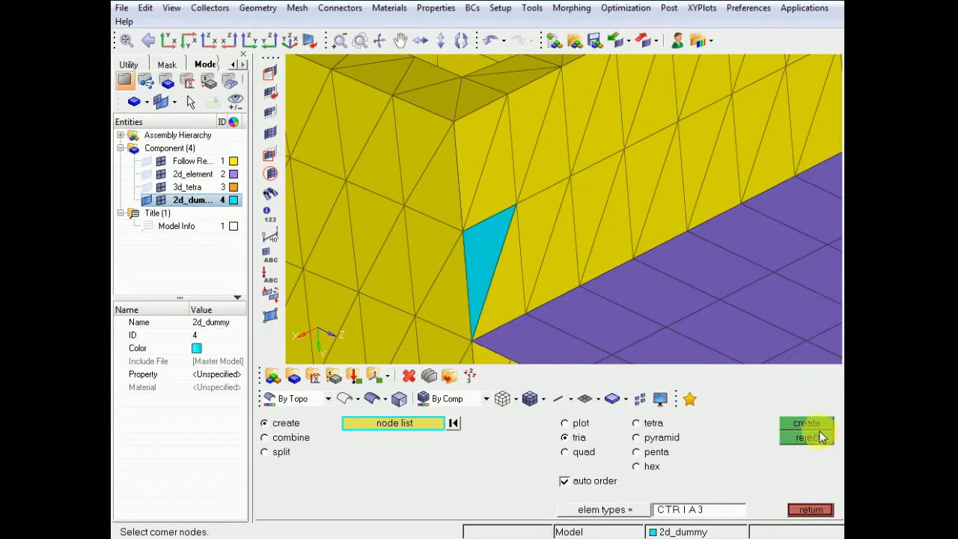
Hide the elements of the yellow component
{"action": "left_click", "coordinate": [196, 163]}
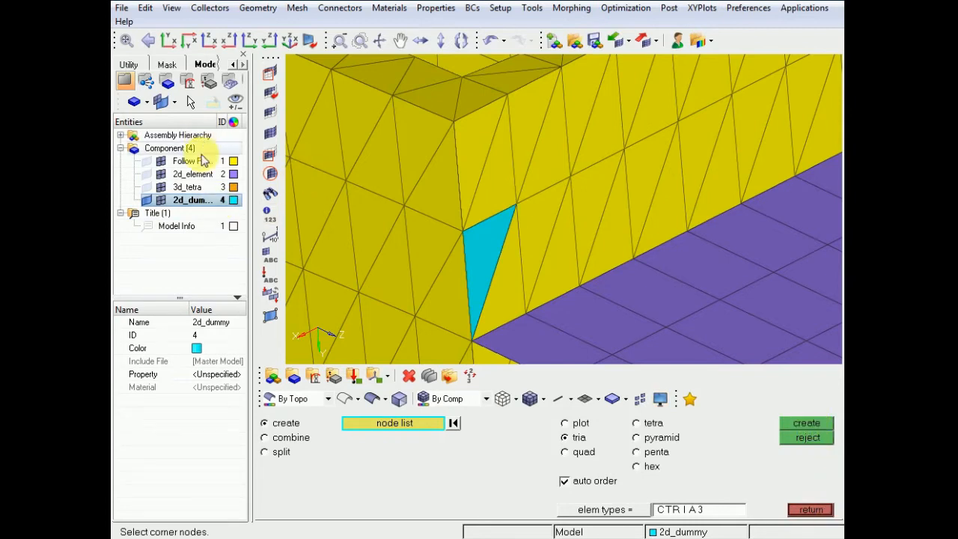
{"action": "left_click", "coordinate": [161, 161]}
{"action": "left_click", "coordinate": [160, 162]}
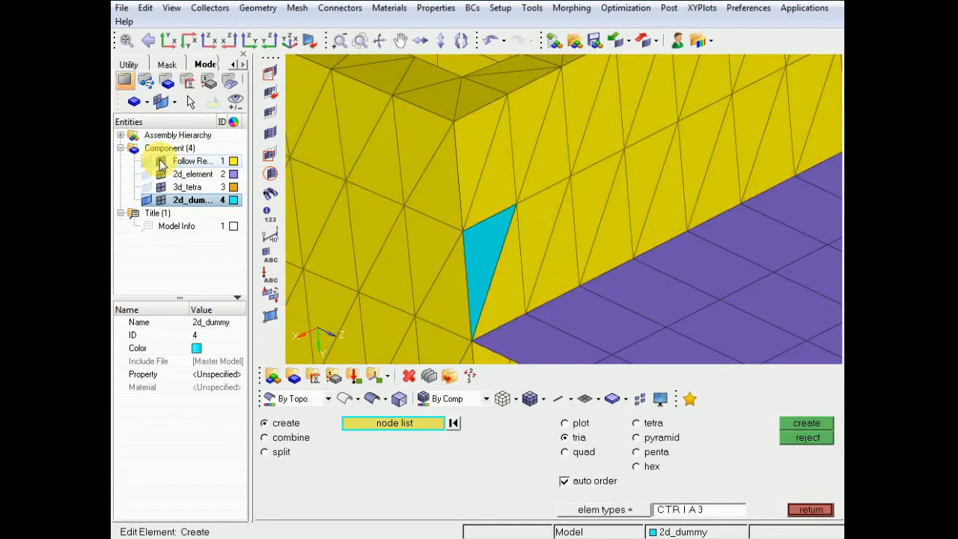
{"action": "left_click", "coordinate": [160, 162]}
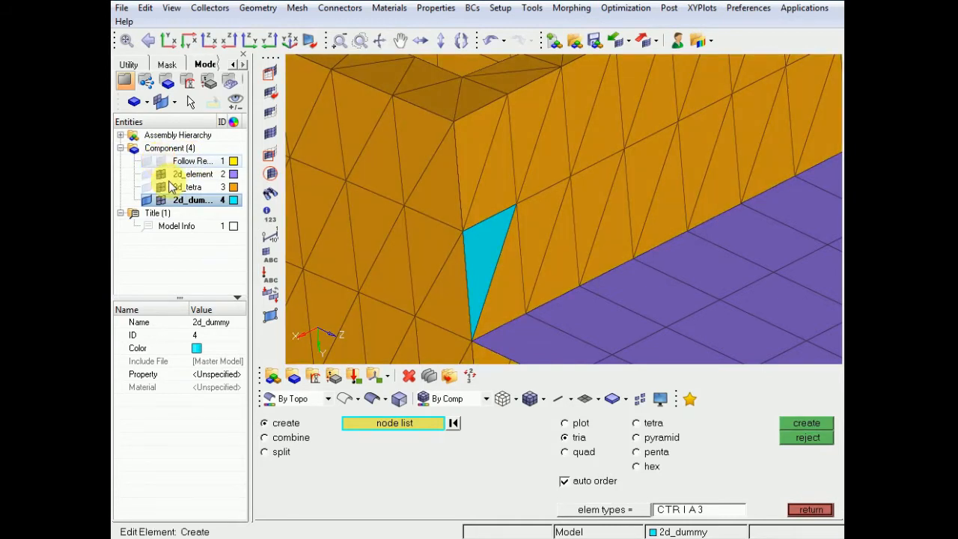
Create a second tria beside the first, using the shell corner node, the next joint-edge node and the tetra node above it
{"action": "left_click", "coordinate": [516, 204]}
{"action": "left_click", "coordinate": [527, 312]}
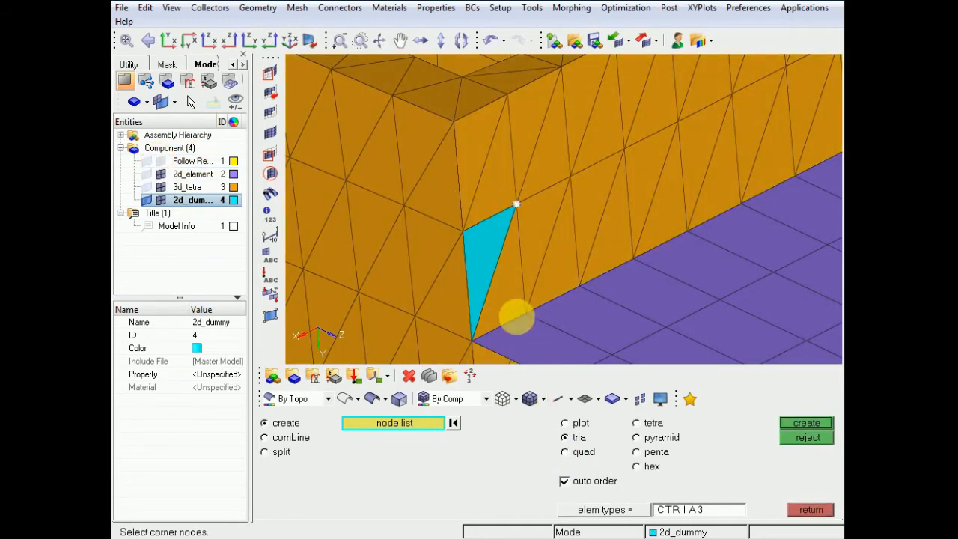
{"action": "left_click", "coordinate": [475, 338]}
{"action": "left_click_drag", "start_coordinate": [508, 298], "coordinate": [474, 259], "text": "ctrl"}
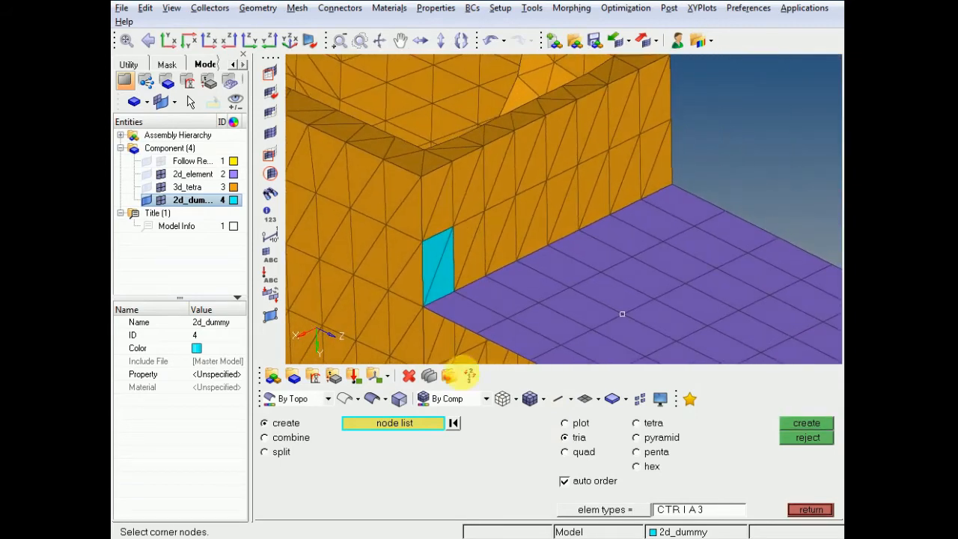
In the Ruled tool, define upper and lower node paths spanning the next three elements, starting at the edge of the new trias
{"action": "left_click", "coordinate": [811, 509]}
{"action": "left_click", "coordinate": [418, 426]}
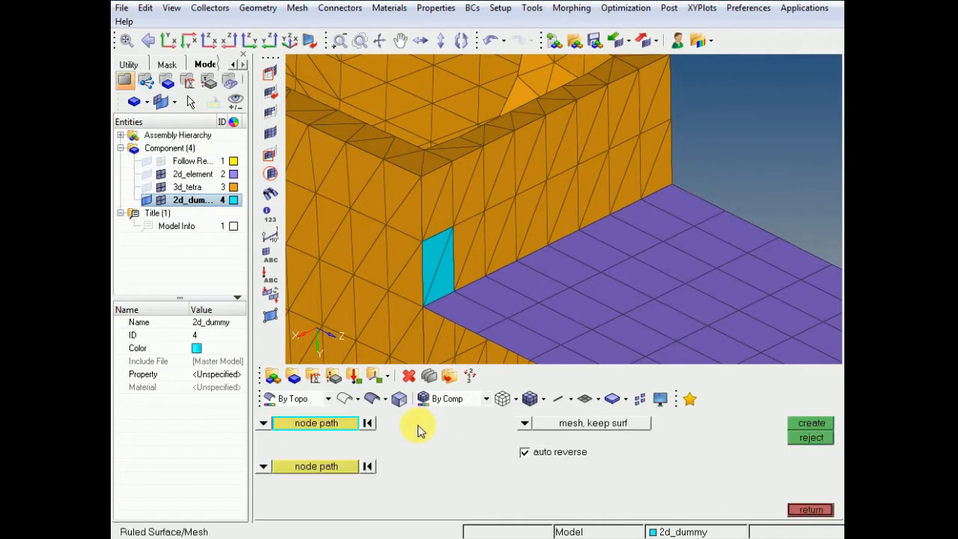
{"action": "left_click_drag", "start_coordinate": [449, 209], "coordinate": [454, 247], "text": "ctrl"}
{"action": "left_click", "coordinate": [457, 234]}
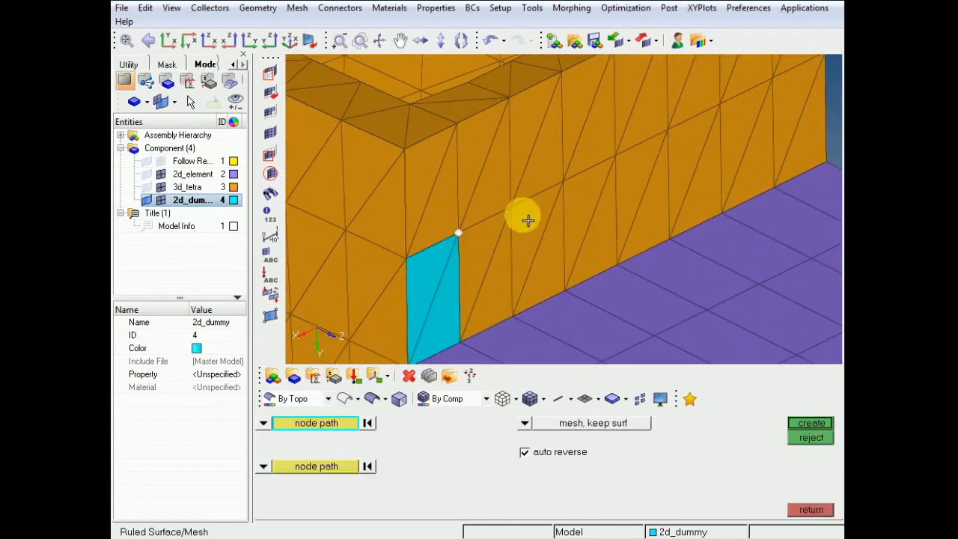
{"action": "left_click", "coordinate": [615, 156]}
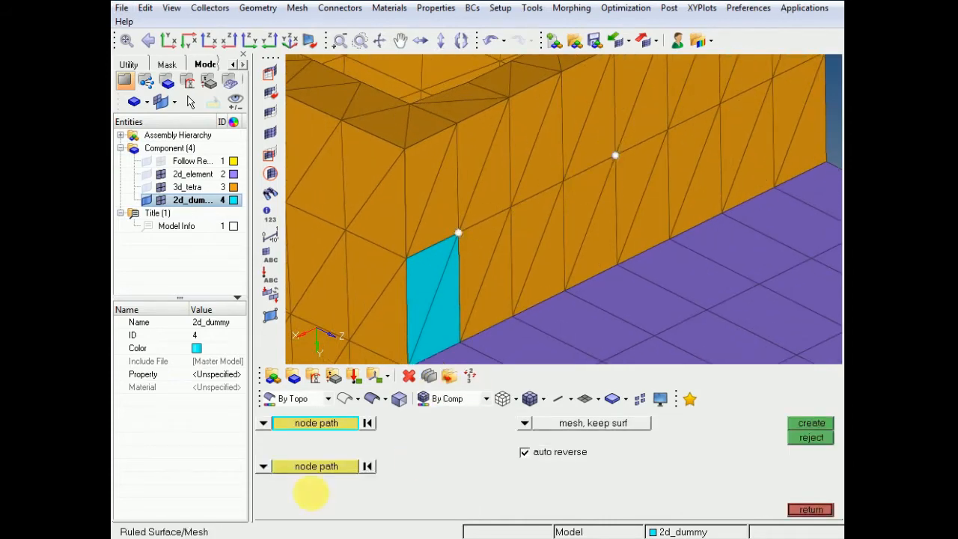
{"action": "left_click", "coordinate": [316, 470]}
{"action": "left_click", "coordinate": [459, 343]}
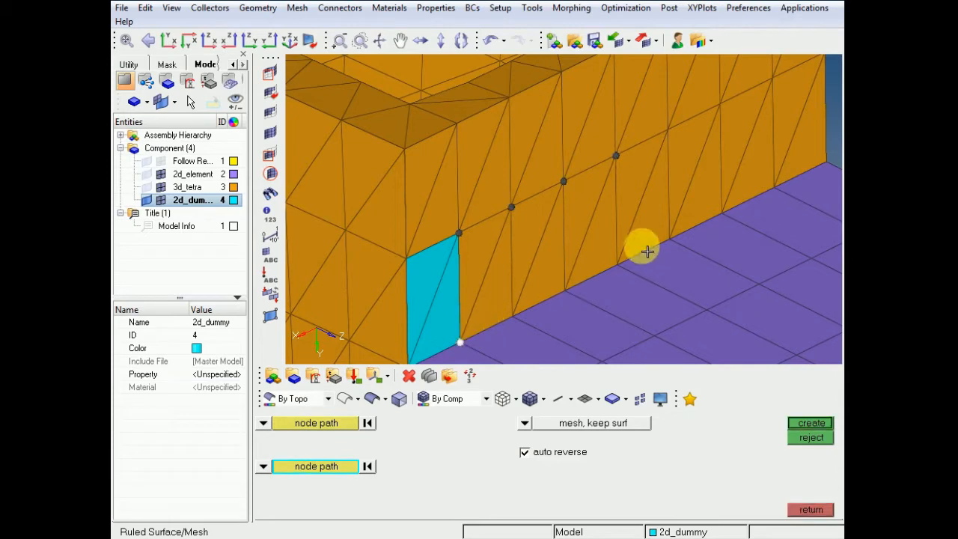
{"action": "left_click", "coordinate": [617, 265]}
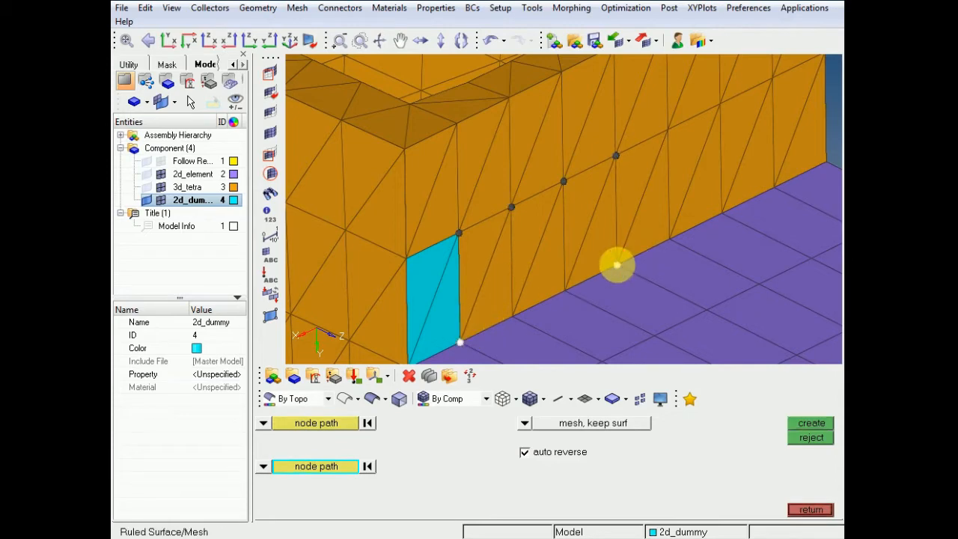
Create the ruled R-trias mesh between the two node paths with density 1 on both short side edges
{"action": "left_click", "coordinate": [810, 423]}
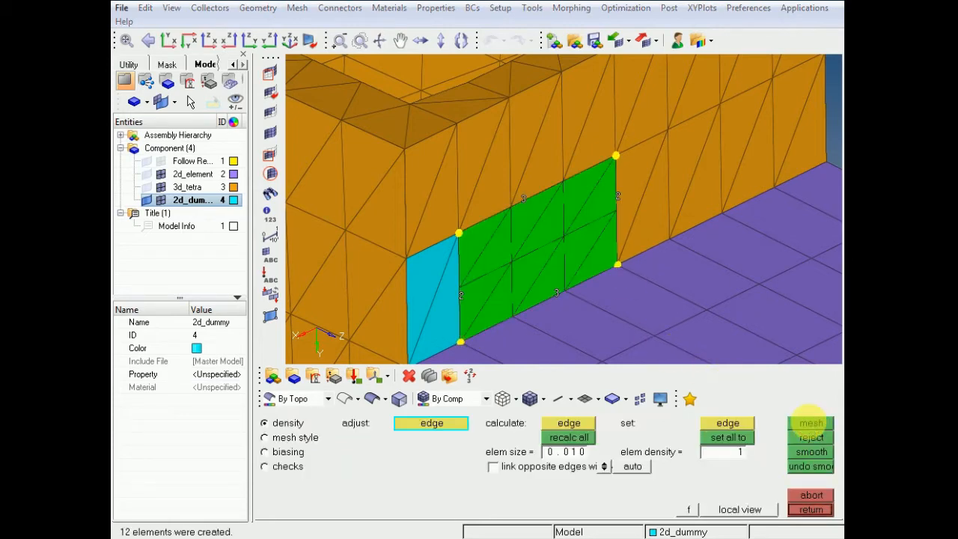
{"action": "right_click", "coordinate": [613, 197]}
{"action": "right_click", "coordinate": [464, 301]}
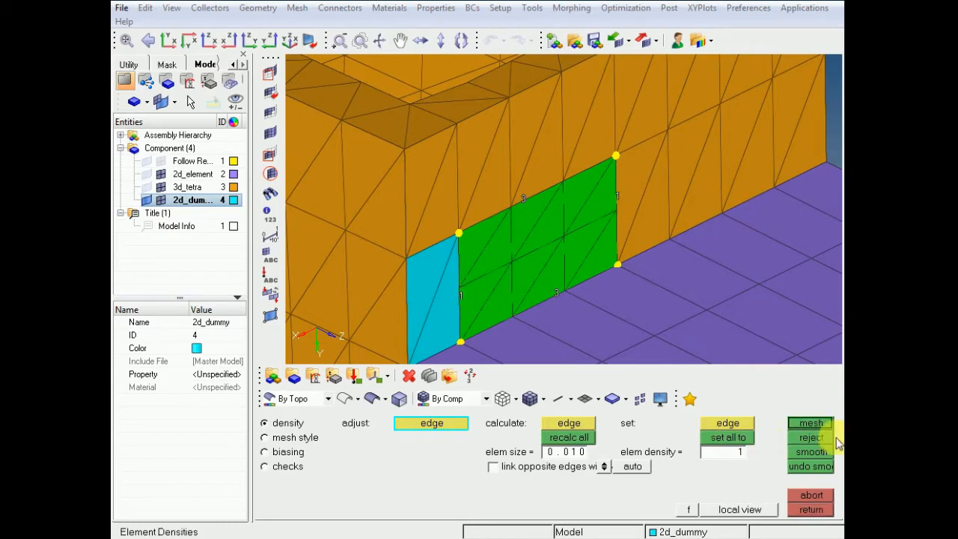
{"action": "left_click", "coordinate": [811, 424]}
{"action": "left_click", "coordinate": [810, 510]}
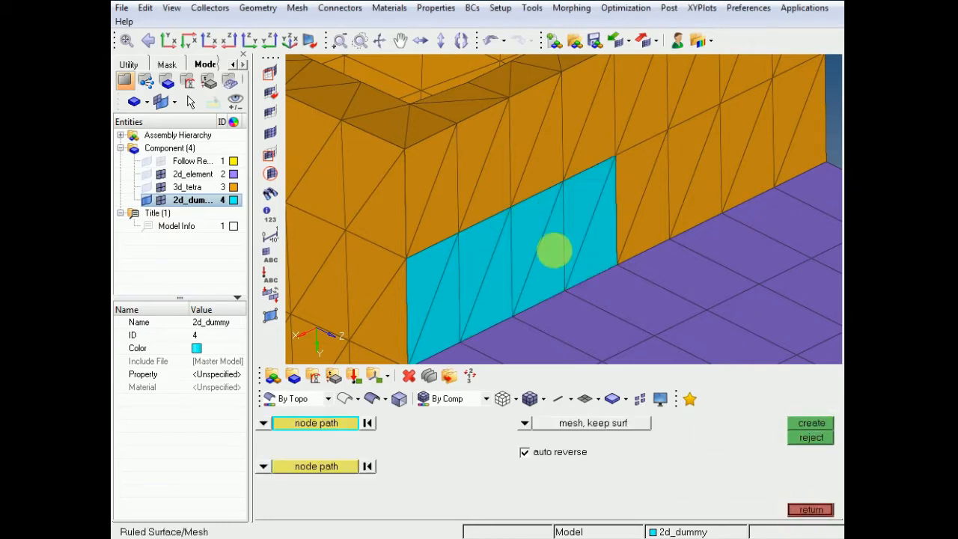
Define upper and lower ruled node paths over the following three elements, ending one element before the far corner
{"action": "right_click_drag", "start_coordinate": [581, 238], "coordinate": [449, 233], "text": "ctrl"}
{"action": "left_click", "coordinate": [486, 152]}
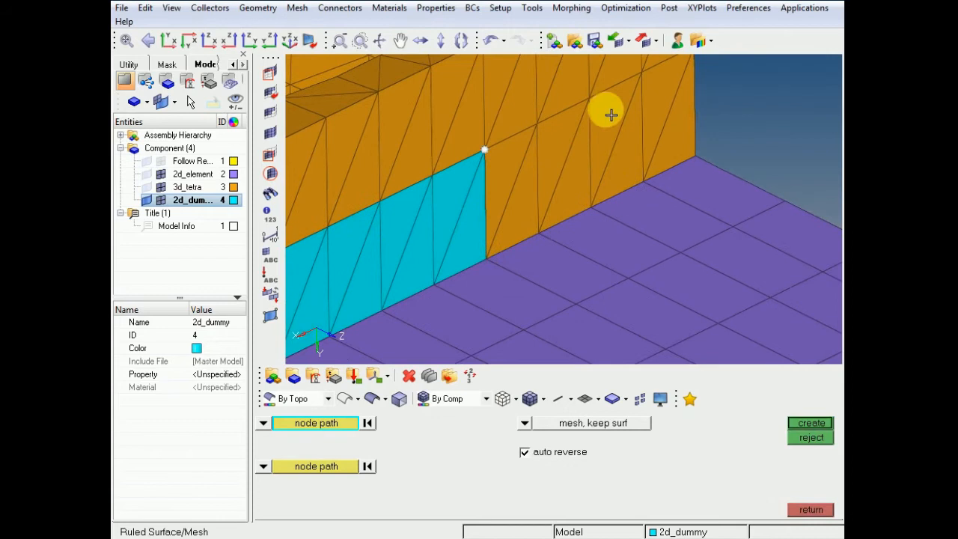
{"action": "left_click", "coordinate": [641, 72]}
{"action": "left_click", "coordinate": [336, 467]}
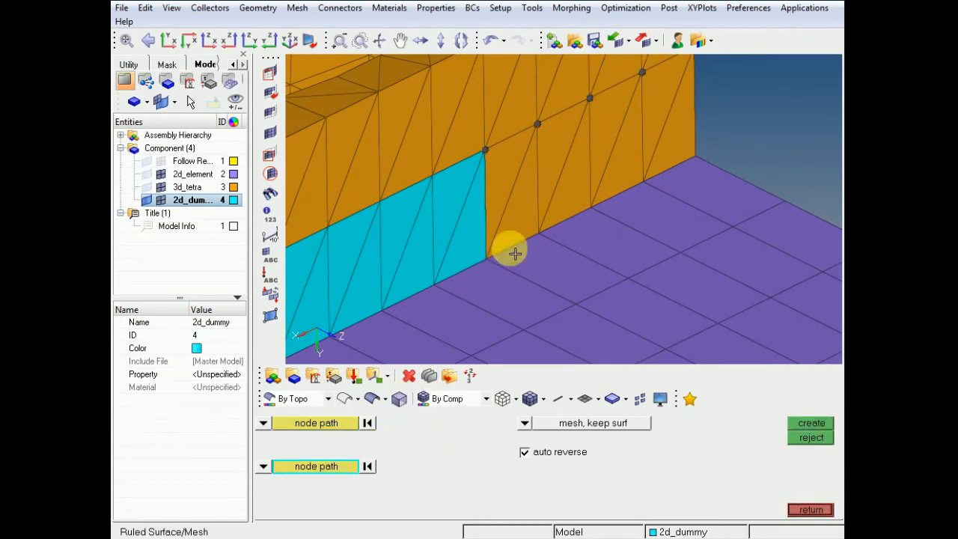
{"action": "left_click", "coordinate": [515, 254]}
{"action": "left_click", "coordinate": [642, 183]}
{"action": "left_click", "coordinate": [648, 301]}
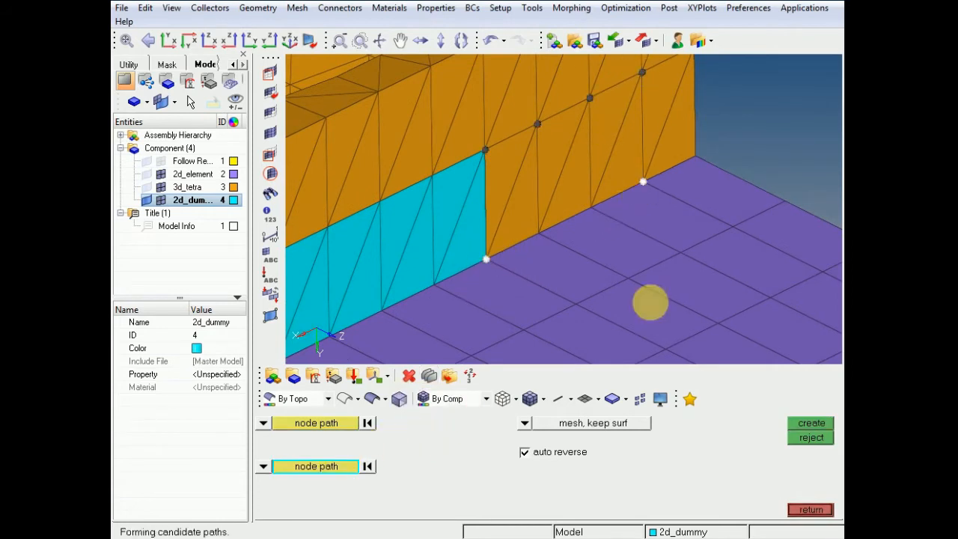
Try the ruled mesh with density 1 on the short side edges, leave without remeshing, and reject it
{"action": "left_click", "coordinate": [812, 429]}
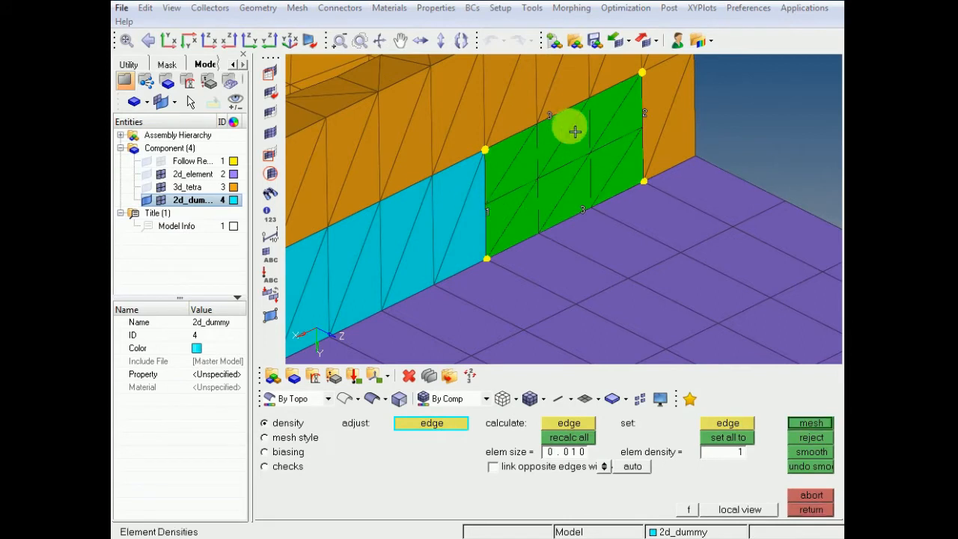
{"action": "right_click", "coordinate": [641, 112]}
{"action": "left_click", "coordinate": [811, 509]}
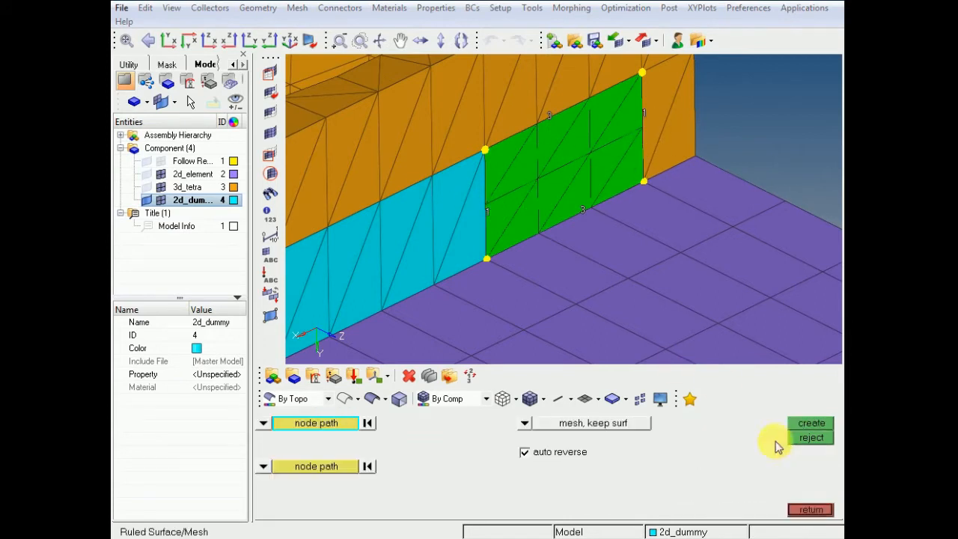
{"action": "left_click", "coordinate": [801, 437]}
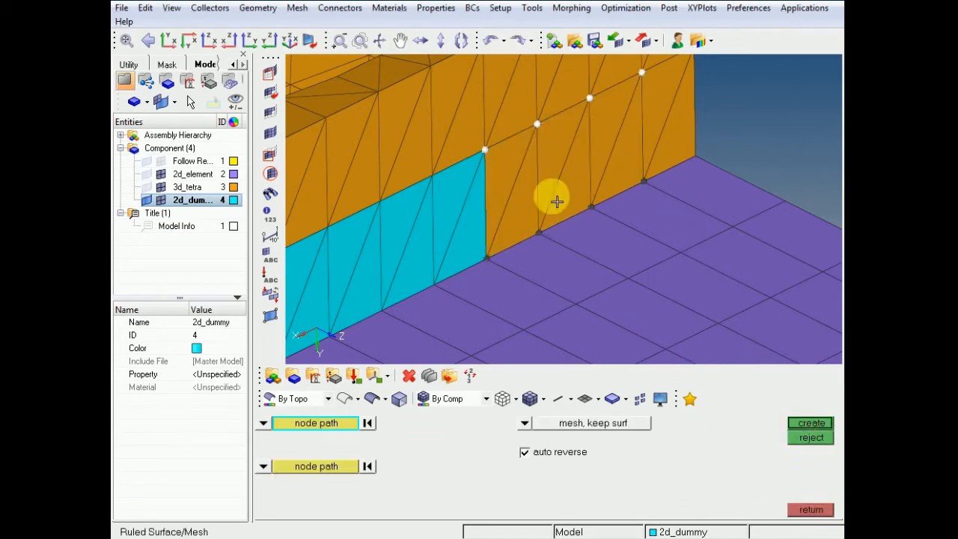
Recreate the ruled mesh between the same node paths, remesh with density 1 on both short side edges, and accept it
{"action": "left_click", "coordinate": [813, 424]}
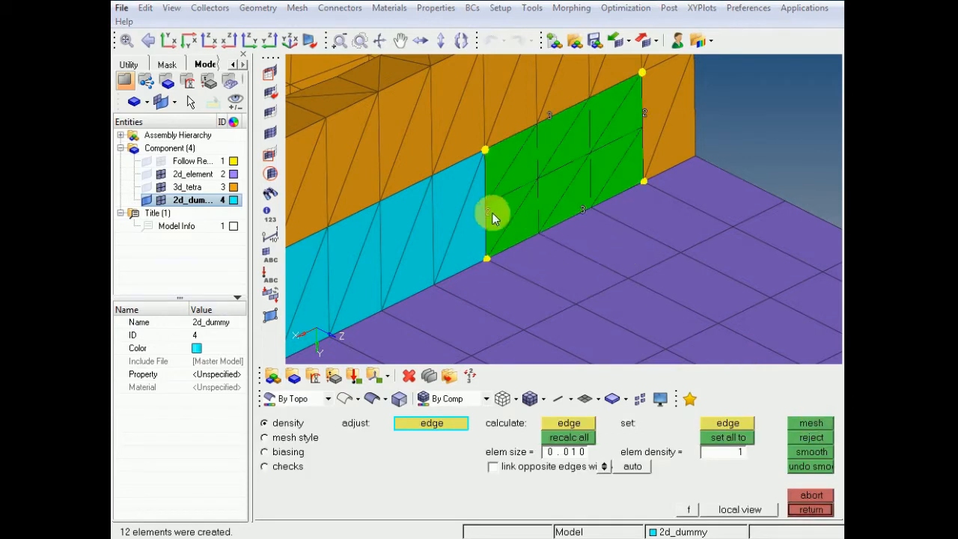
{"action": "right_click", "coordinate": [643, 112]}
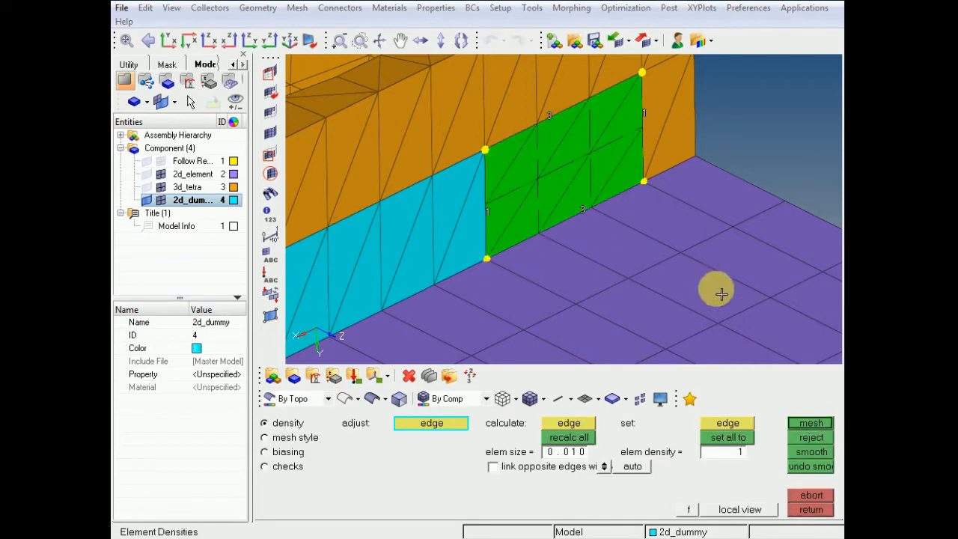
{"action": "left_click", "coordinate": [812, 424]}
{"action": "right_click_drag", "start_coordinate": [631, 137], "coordinate": [586, 175], "text": "ctrl"}
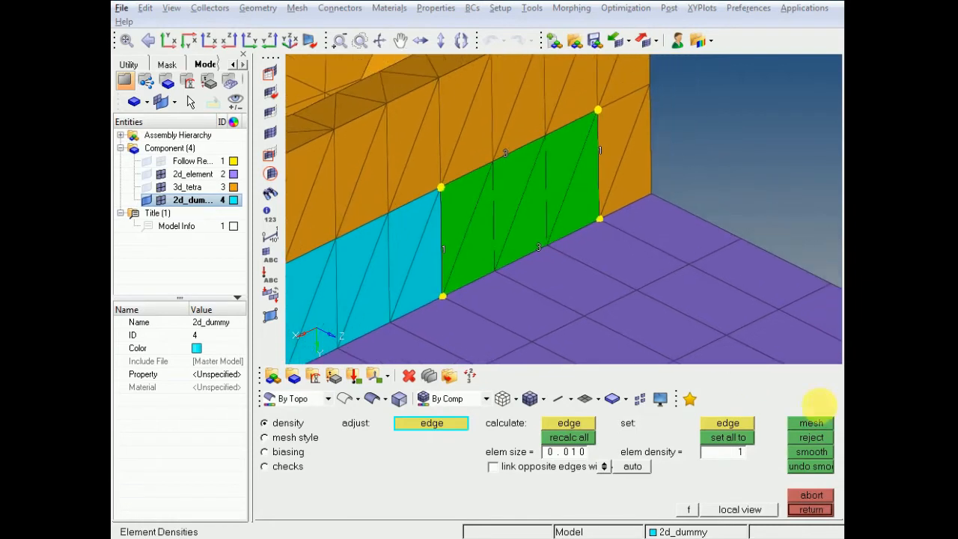
{"action": "left_click", "coordinate": [809, 425]}
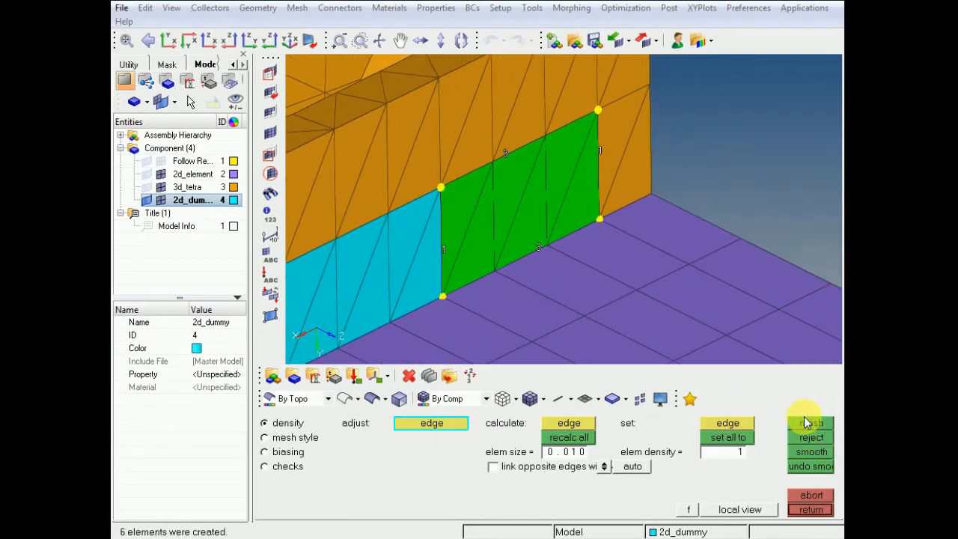
{"action": "left_click", "coordinate": [813, 509]}
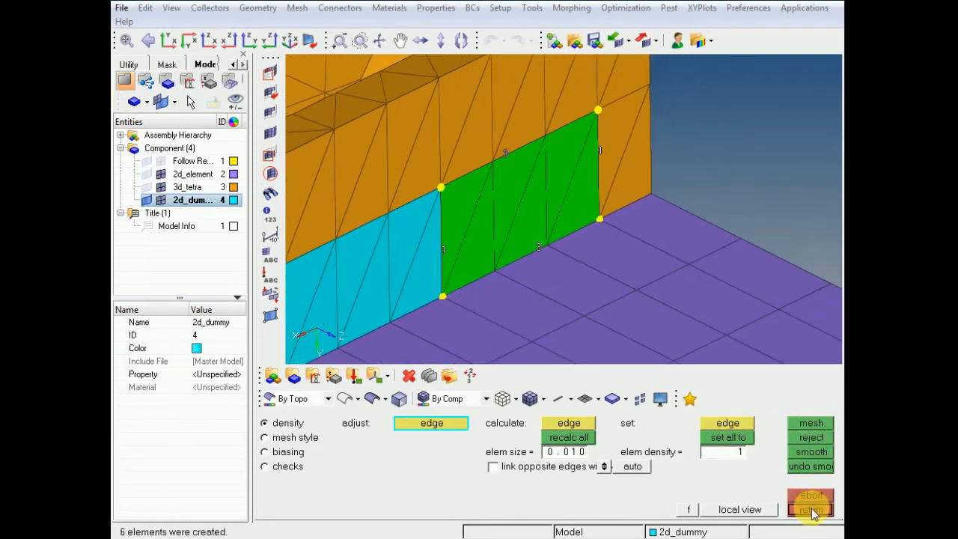
Create two tria elements with Edit Element to fill the remaining gap between the dummy strip and the far corner
{"action": "right_click_drag", "start_coordinate": [560, 202], "coordinate": [580, 242], "text": "ctrl"}
{"action": "scroll", "coordinate": [580, 242], "scroll_direction": "down", "scroll_amount": 1, "text": "ctrl"}
{"action": "key", "text": "Escape"}
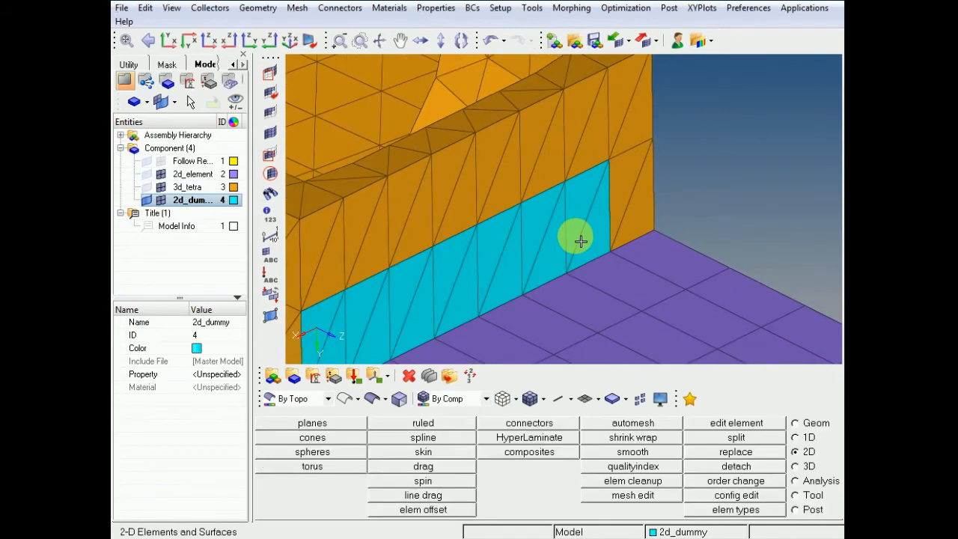
{"action": "key", "text": "F6"}
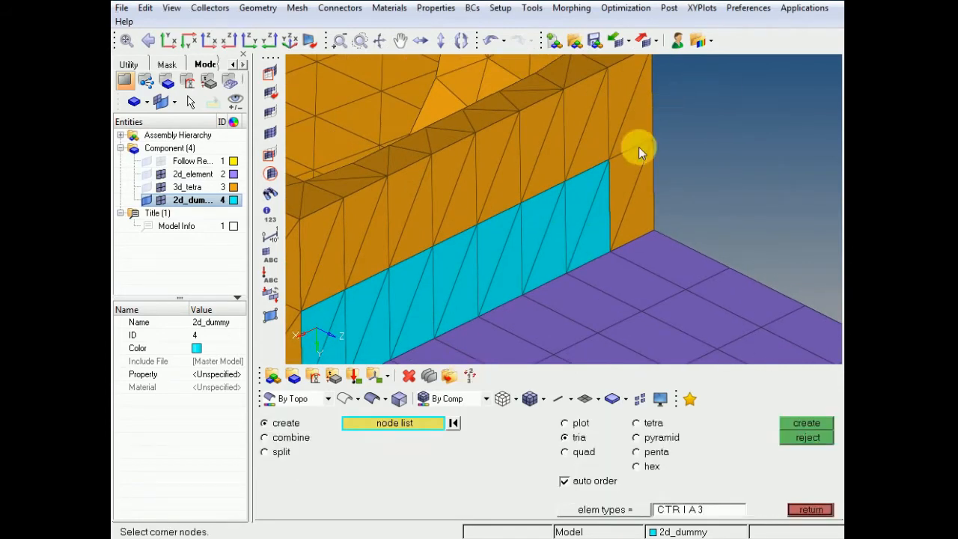
{"action": "left_click", "coordinate": [655, 142]}
{"action": "left_click", "coordinate": [621, 247]}
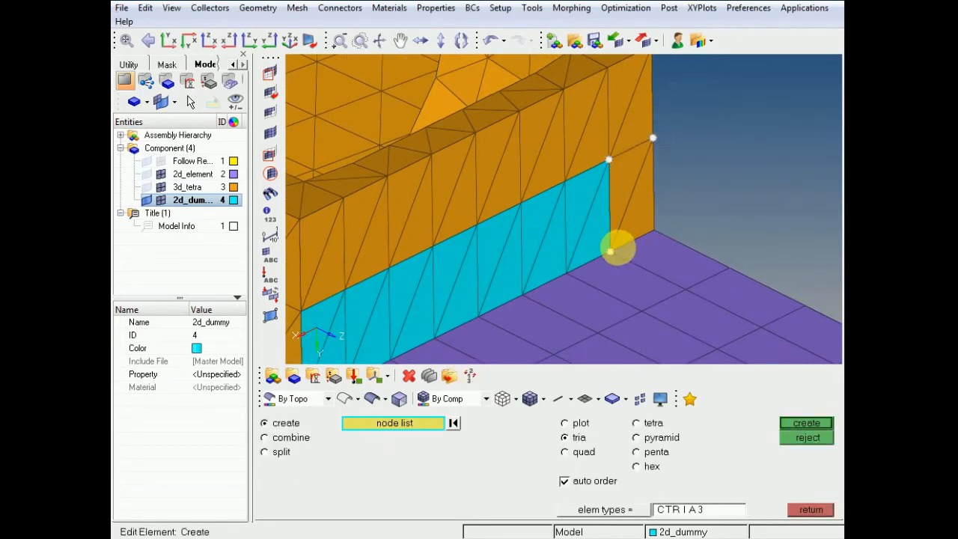
{"action": "left_click", "coordinate": [655, 229]}
{"action": "left_click", "coordinate": [653, 143]}
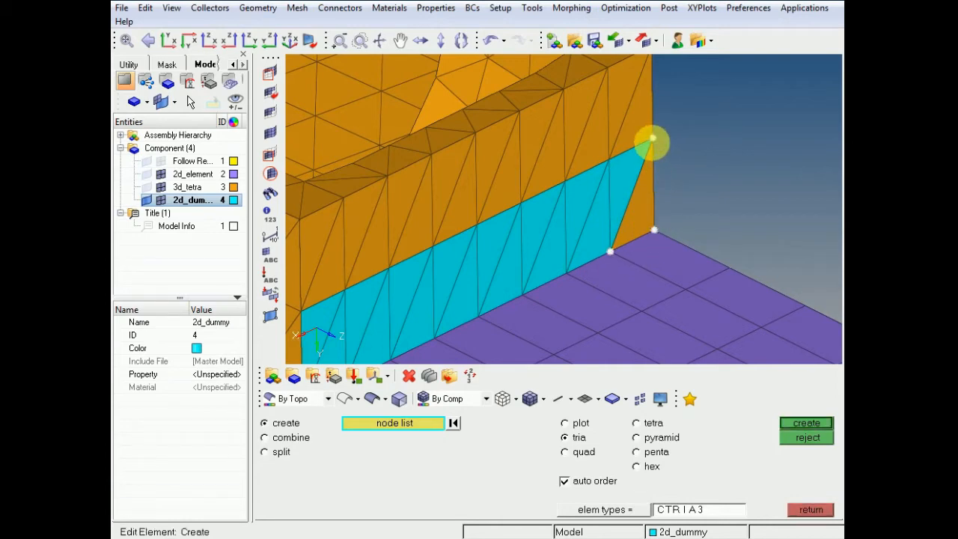
Try a Ruled node path along the shell edge on the adjacent tetra face below the shell, starting at the corner, and clear it
{"action": "scroll", "coordinate": [649, 169], "scroll_direction": "down", "scroll_amount": 4, "text": "ctrl"}
{"action": "left_click", "coordinate": [596, 230], "text": "ctrl"}
{"action": "mouse_move", "coordinate": [666, 217]}
{"action": "left_mouse_down", "text": "ctrl"}
{"action": "mouse_move", "coordinate": [640, 156]}
{"action": "mouse_move", "coordinate": [513, 193]}
{"action": "left_mouse_up", "text": "ctrl"}
{"action": "scroll", "coordinate": [515, 192], "scroll_direction": "up", "scroll_amount": 5, "text": "ctrl"}
{"action": "left_click", "coordinate": [558, 200], "text": "ctrl"}
{"action": "mouse_move", "coordinate": [655, 234]}
{"action": "left_mouse_down", "text": "ctrl"}
{"action": "mouse_move", "coordinate": [605, 260]}
{"action": "mouse_move", "coordinate": [609, 235]}
{"action": "mouse_move", "coordinate": [599, 225]}
{"action": "left_mouse_up", "text": "ctrl"}
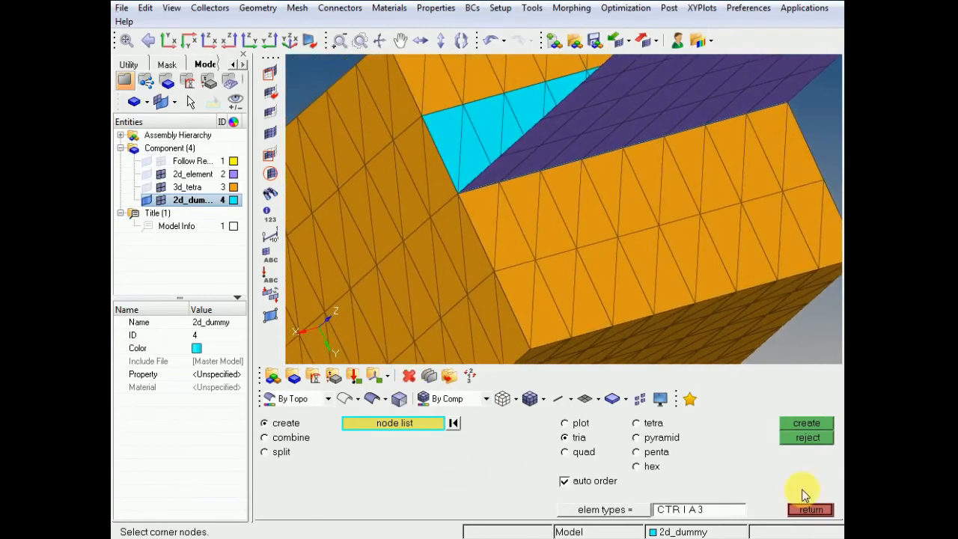
{"action": "left_click", "coordinate": [818, 511]}
{"action": "left_click", "coordinate": [424, 424]}
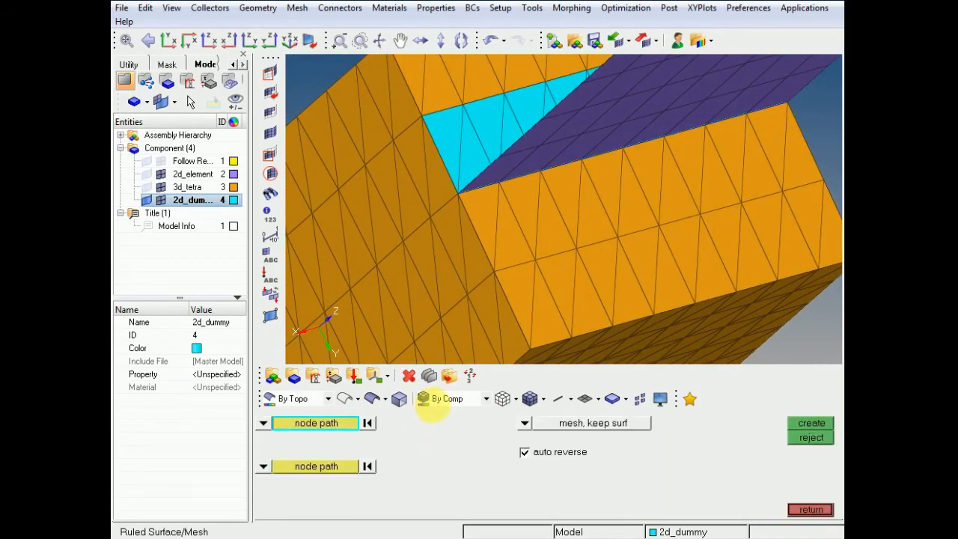
{"action": "left_click", "coordinate": [458, 193]}
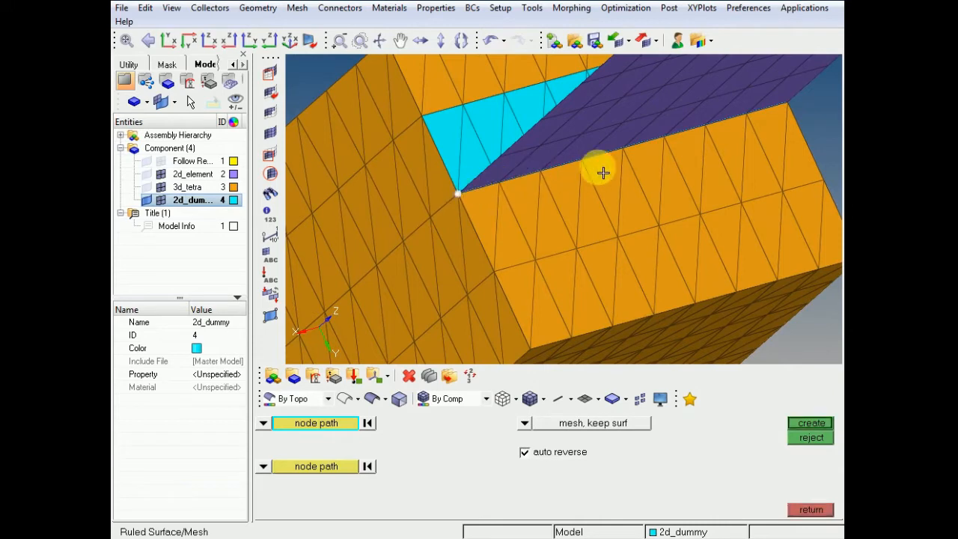
{"action": "left_click", "coordinate": [614, 150]}
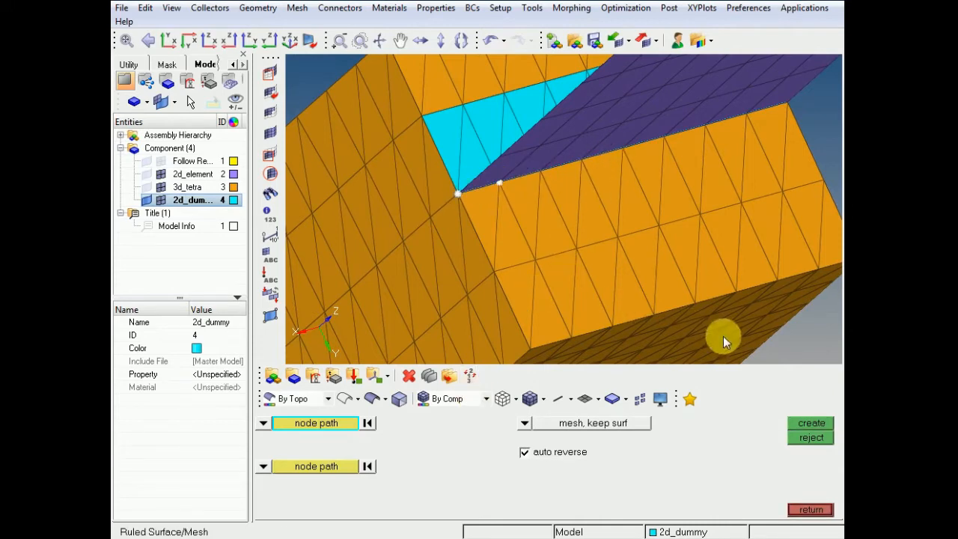
{"action": "left_click", "coordinate": [813, 426]}
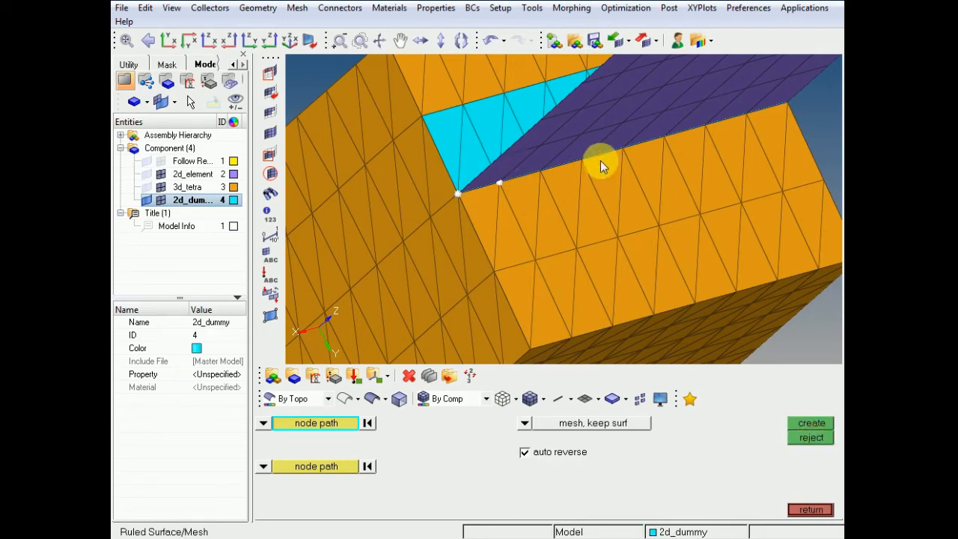
{"action": "left_click", "coordinate": [622, 148]}
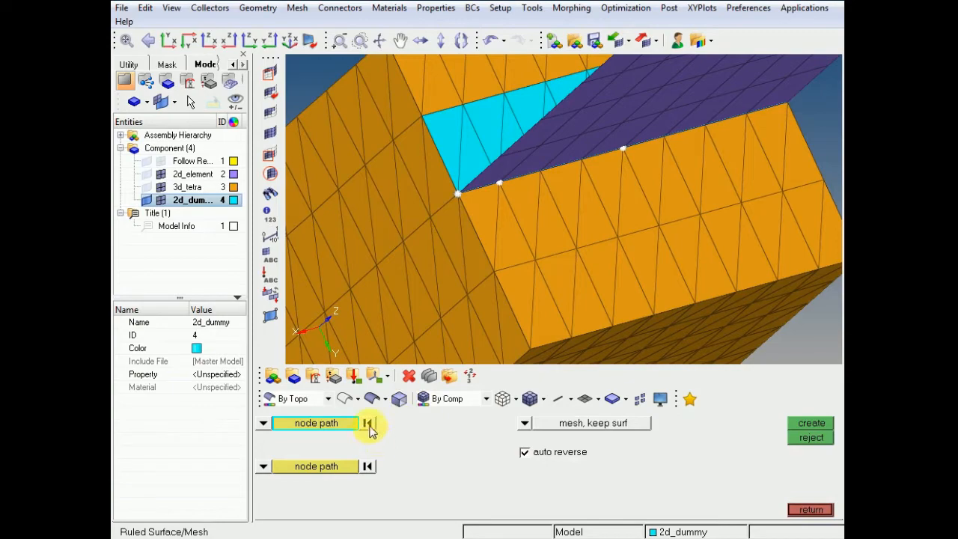
{"action": "left_click_drag", "start_coordinate": [491, 203], "coordinate": [472, 243], "text": "ctrl"}
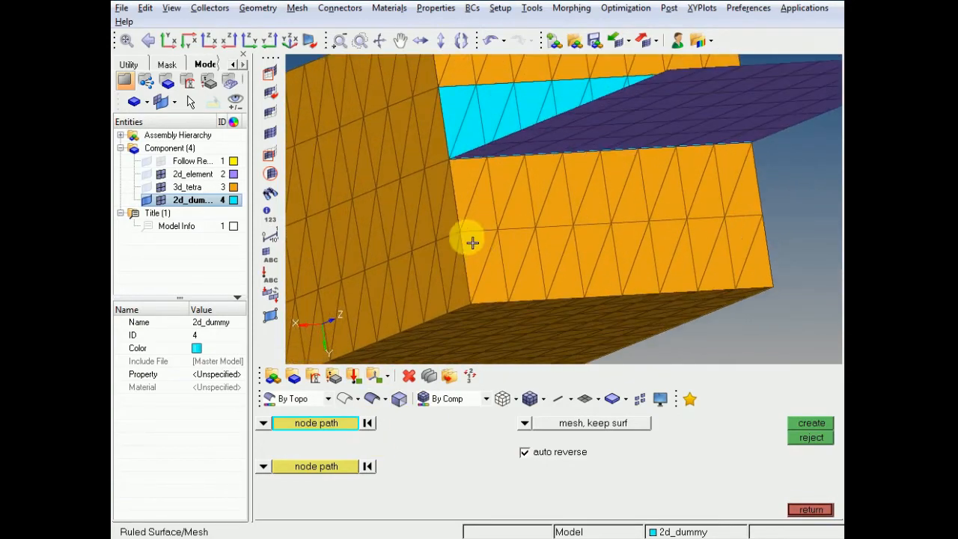
Define ruled node paths over four elements from the corner, one along the tetra face's middle node row and one along the shell edge
{"action": "left_click", "coordinate": [469, 237]}
{"action": "left_click", "coordinate": [609, 224]}
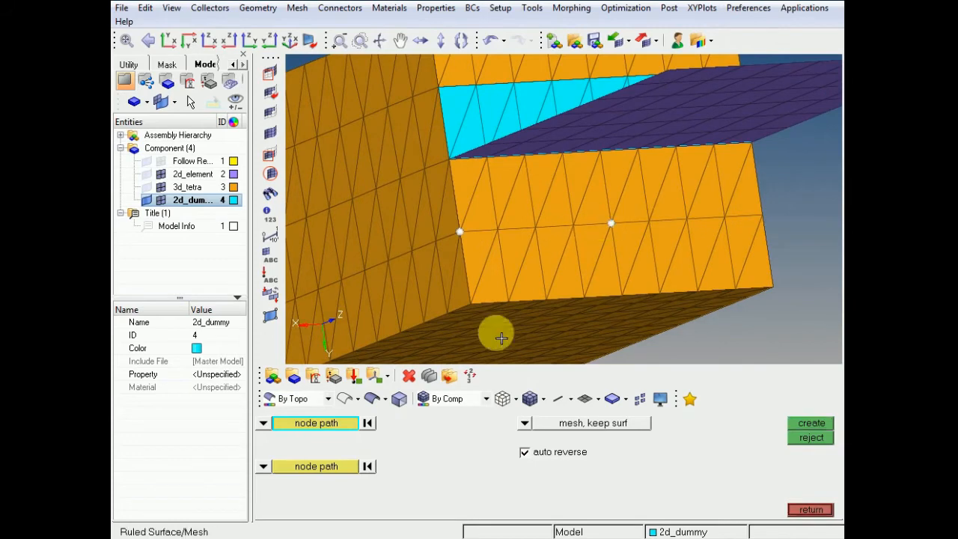
{"action": "left_click", "coordinate": [327, 469]}
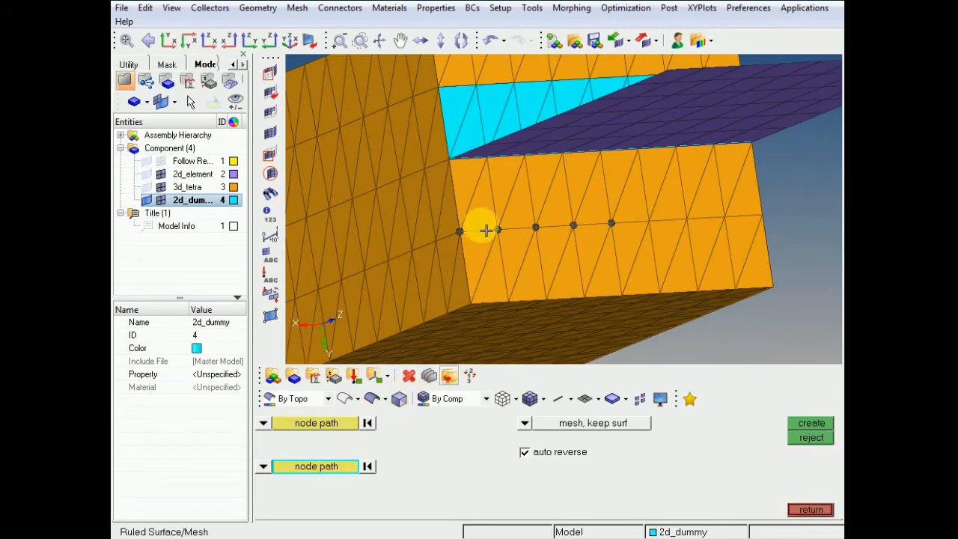
{"action": "left_click", "coordinate": [450, 159]}
{"action": "left_click", "coordinate": [606, 159]}
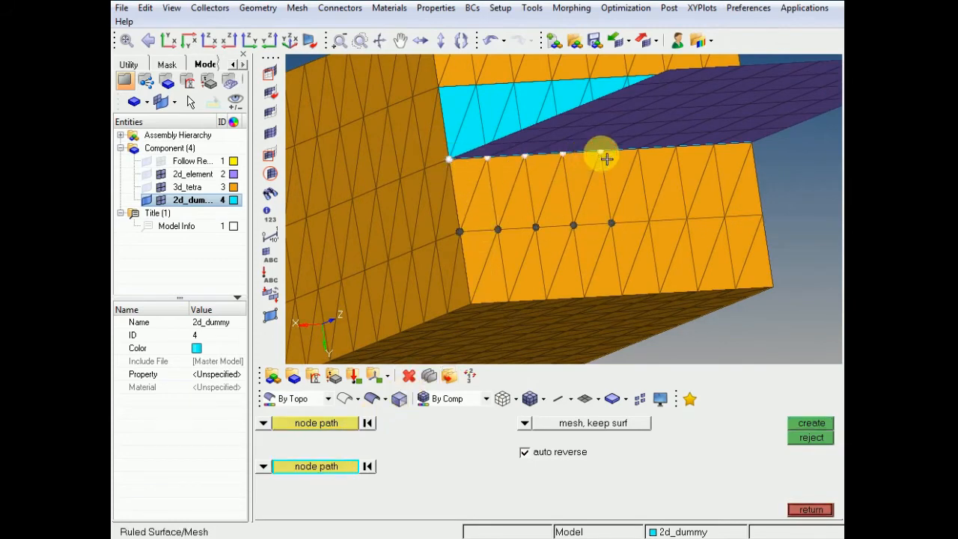
Try the ruled mesh with density 1 on both short side edges, discard it, and leave Ruled
{"action": "left_click", "coordinate": [806, 432]}
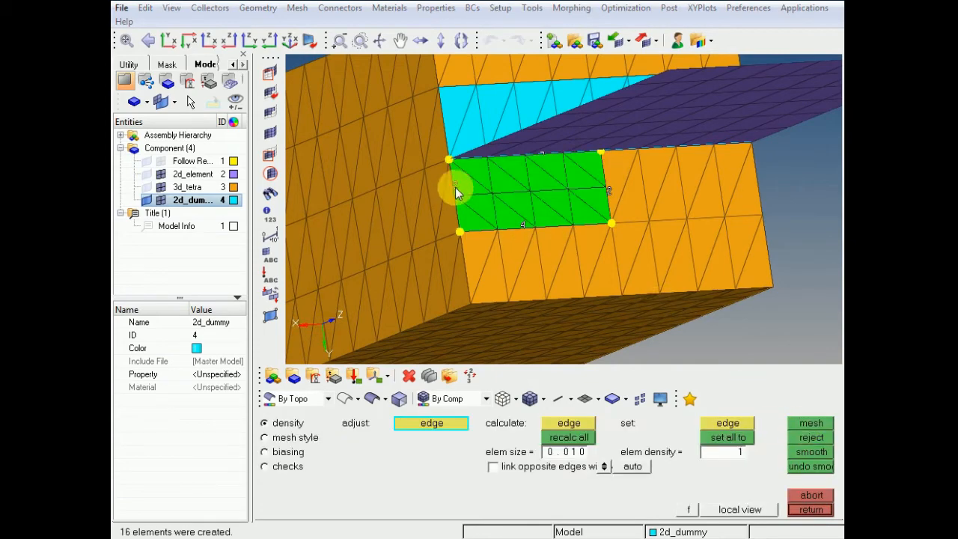
{"action": "right_click", "coordinate": [614, 193]}
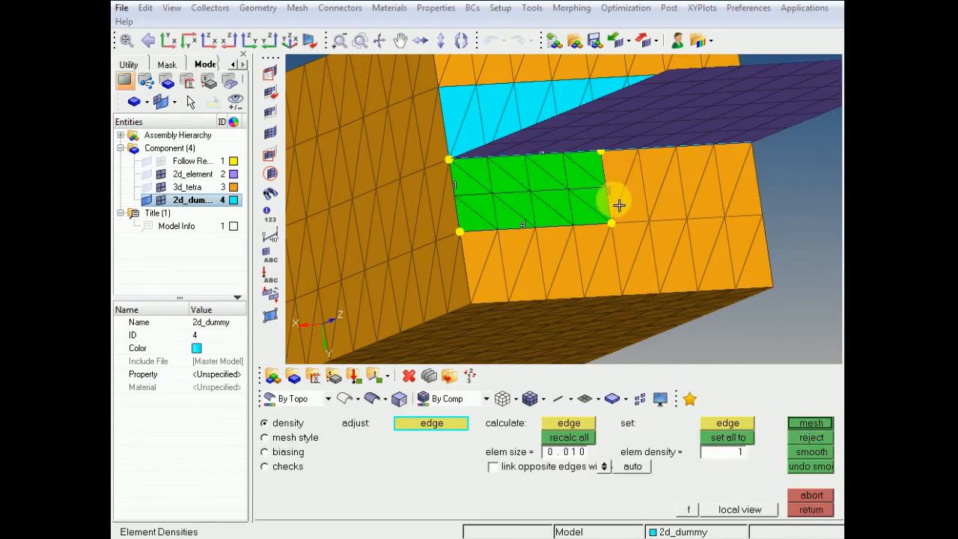
{"action": "left_click", "coordinate": [805, 427]}
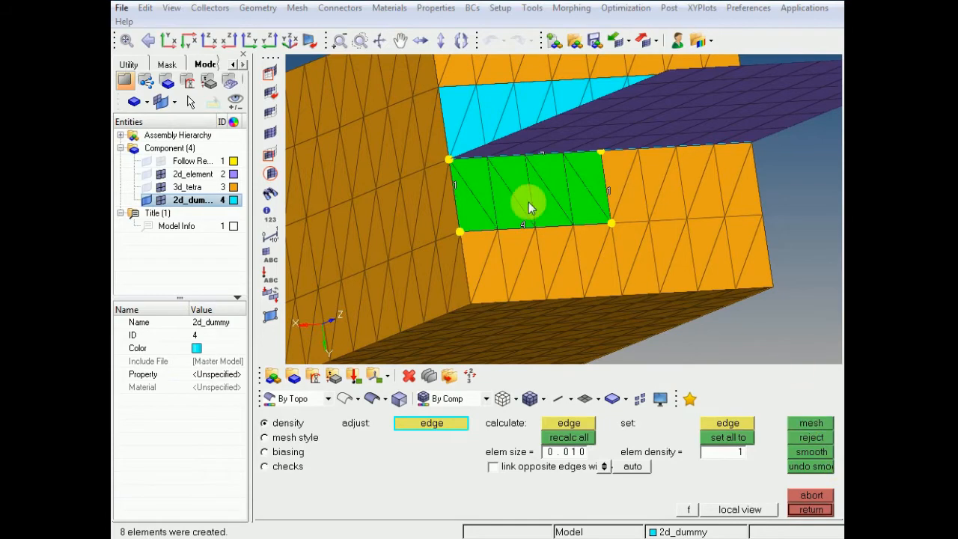
{"action": "scroll", "coordinate": [529, 202], "scroll_direction": "down", "scroll_amount": 3, "text": "ctrl"}
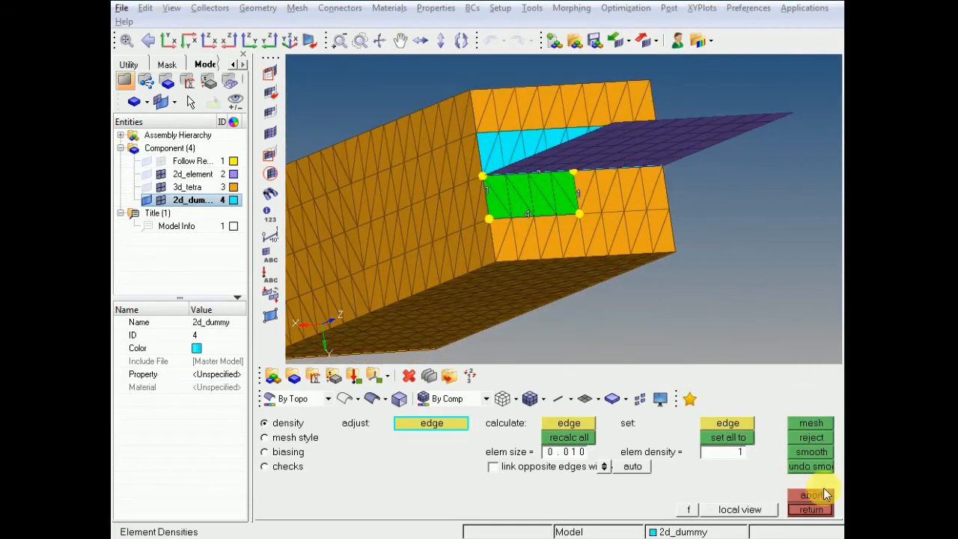
{"action": "left_click", "coordinate": [811, 508]}
{"action": "scroll", "coordinate": [541, 199], "scroll_direction": "up", "scroll_amount": 2, "text": "ctrl"}
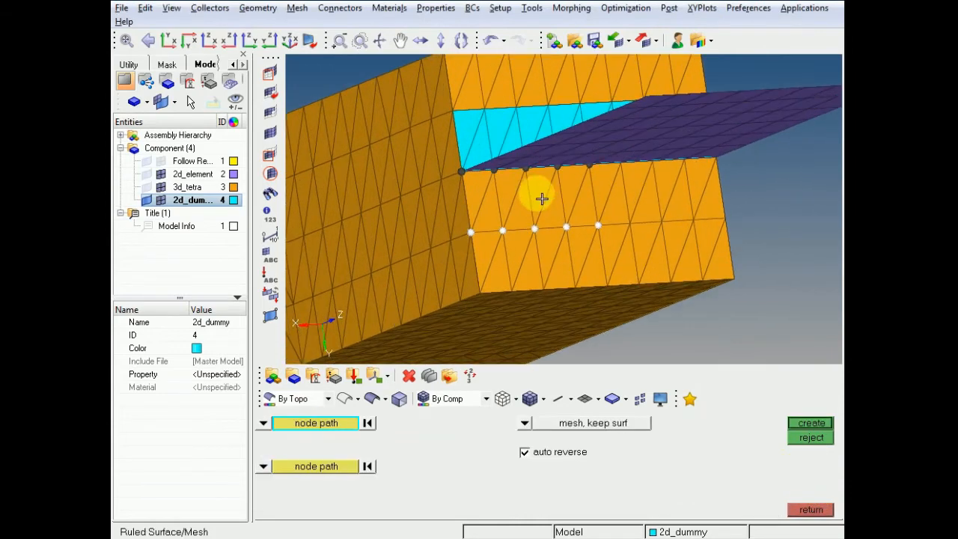
{"action": "left_click", "coordinate": [816, 510]}
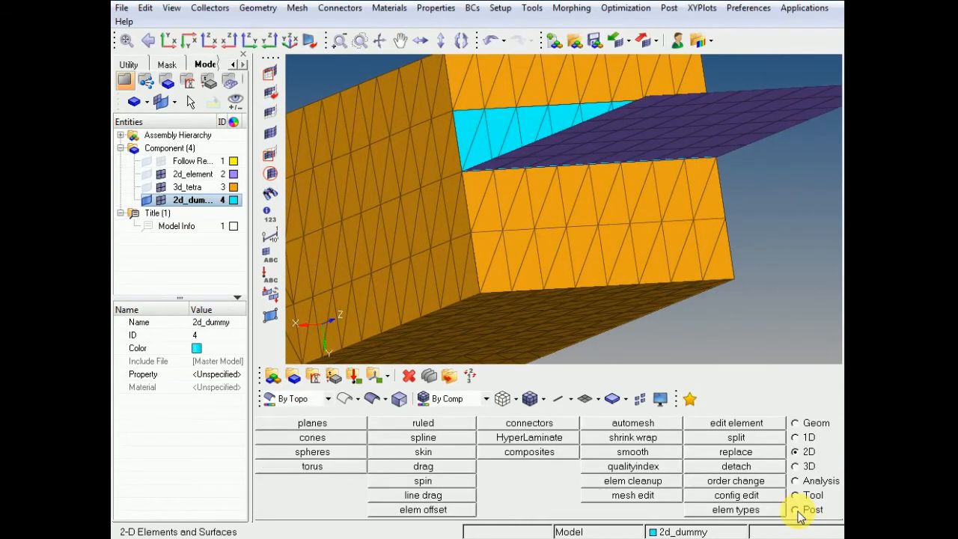
Create two tria elements with Edit Element at the corner below the shell, filling the first element width of the tetra face
{"action": "left_click", "coordinate": [719, 423]}
{"action": "scroll", "coordinate": [505, 193], "scroll_direction": "up", "scroll_amount": 2}
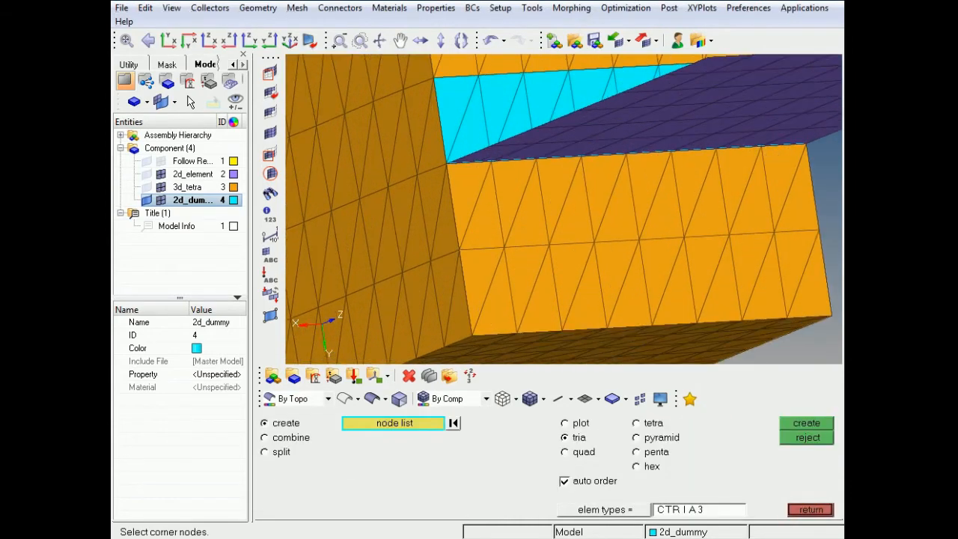
{"action": "left_click", "coordinate": [460, 154]}
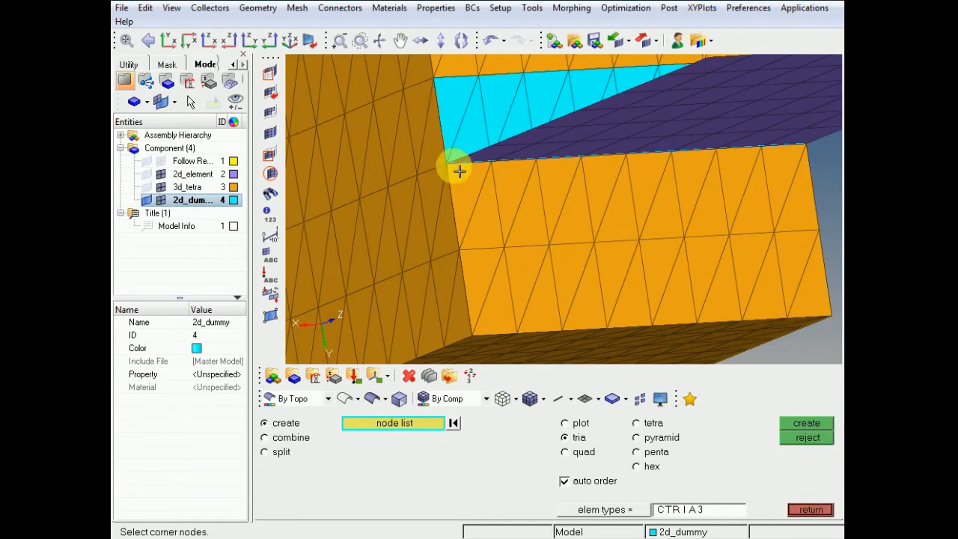
{"action": "left_click", "coordinate": [494, 166]}
{"action": "left_click", "coordinate": [462, 252]}
{"action": "left_click", "coordinate": [512, 252]}
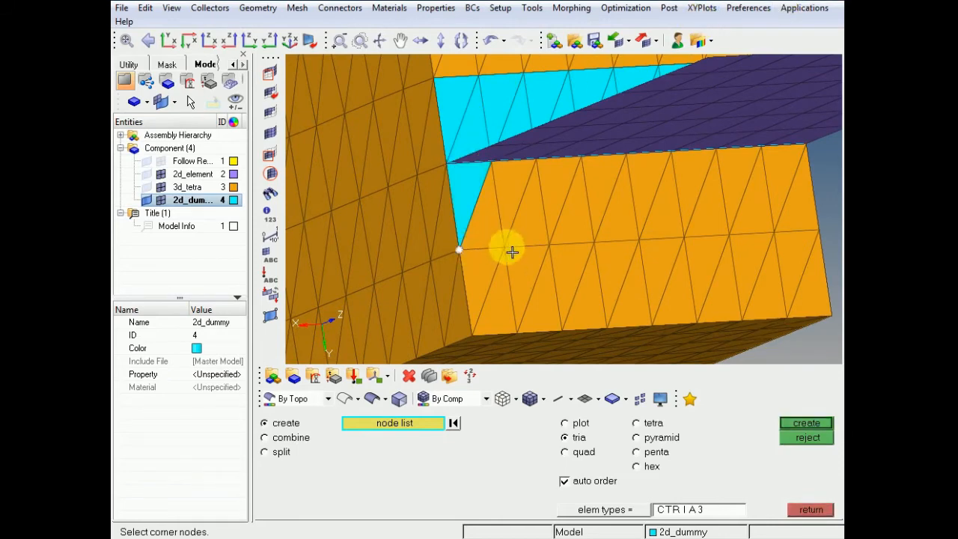
{"action": "left_click", "coordinate": [495, 164]}
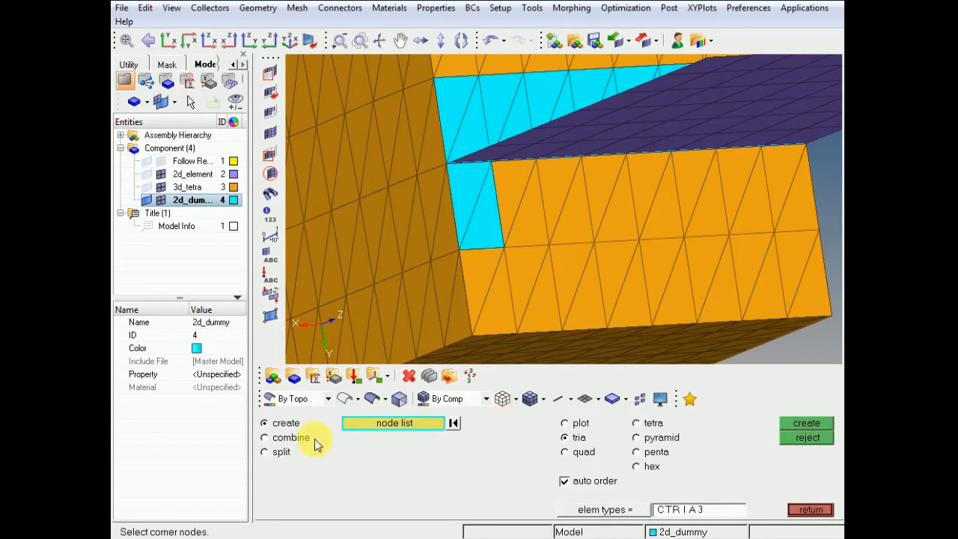
{"action": "left_click", "coordinate": [794, 507]}
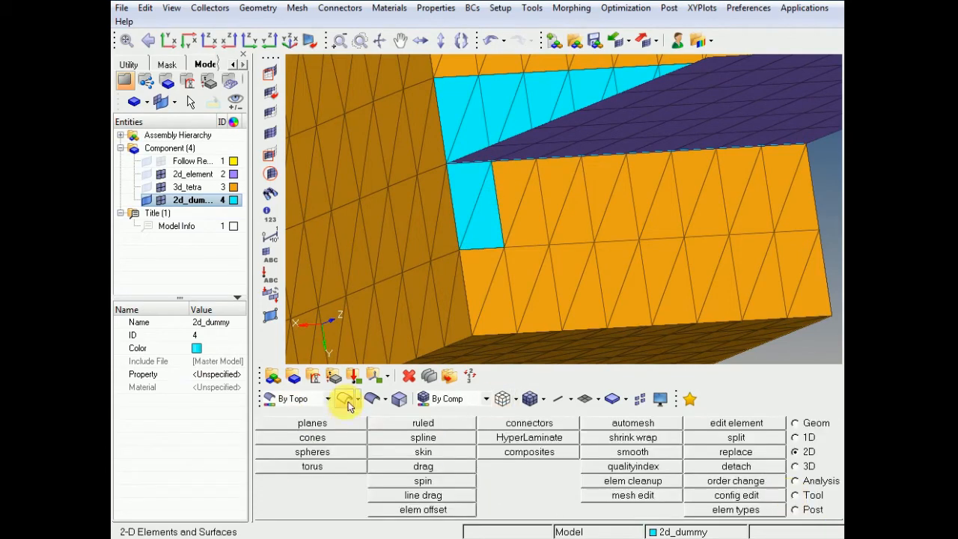
Define Ruled node paths over four elements, the lower from the new trias' corner and the upper starting one element further along the shell edge
{"action": "left_click", "coordinate": [412, 425]}
{"action": "left_click", "coordinate": [504, 247]}
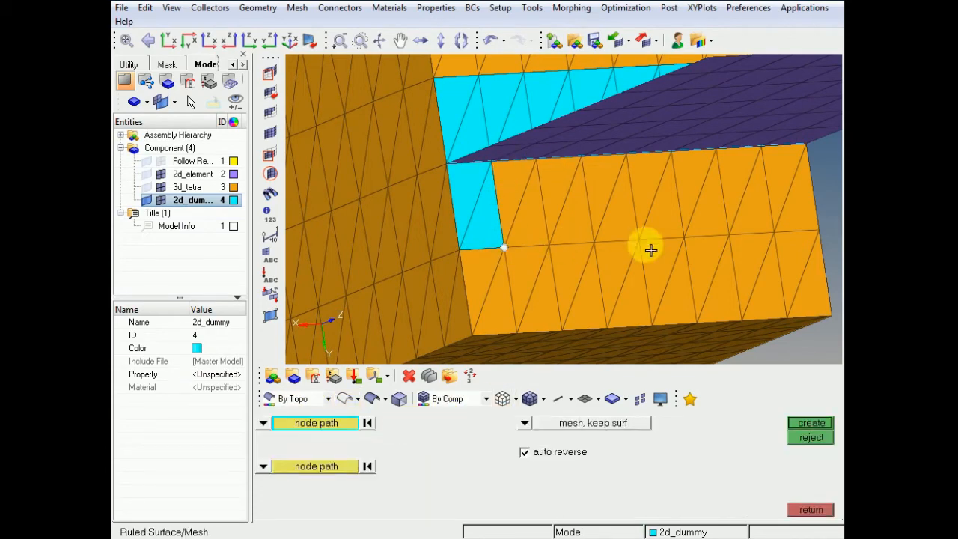
{"action": "left_click", "coordinate": [684, 237]}
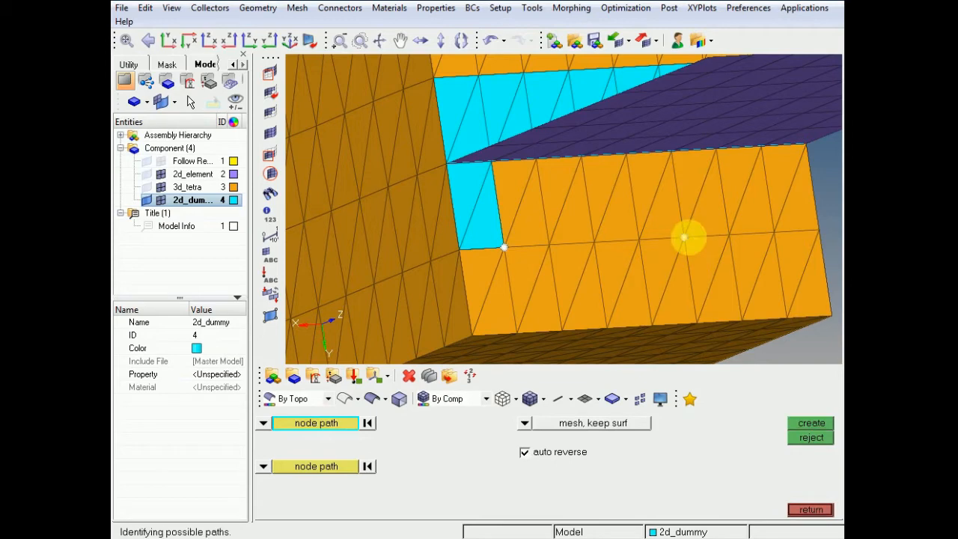
{"action": "left_click", "coordinate": [314, 467]}
{"action": "left_click", "coordinate": [538, 159]}
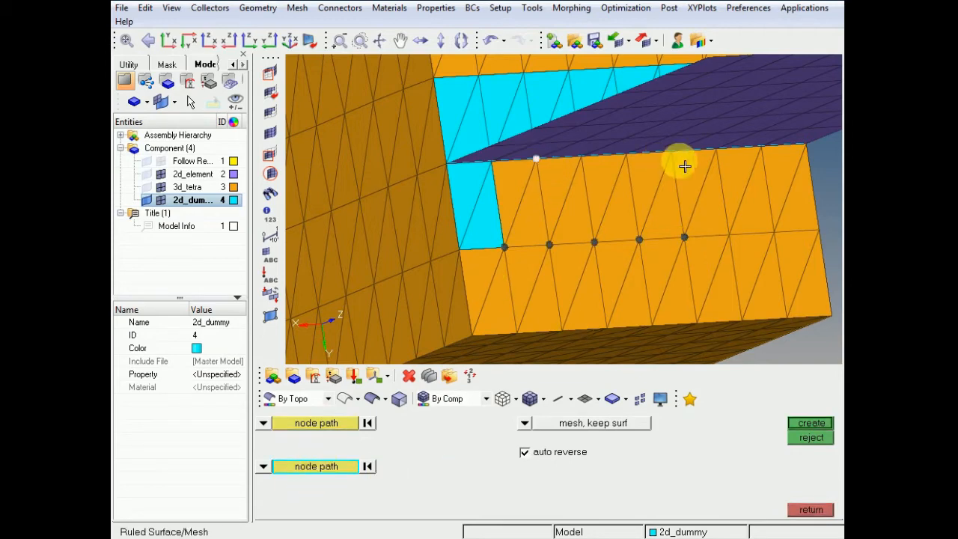
{"action": "left_click", "coordinate": [716, 151]}
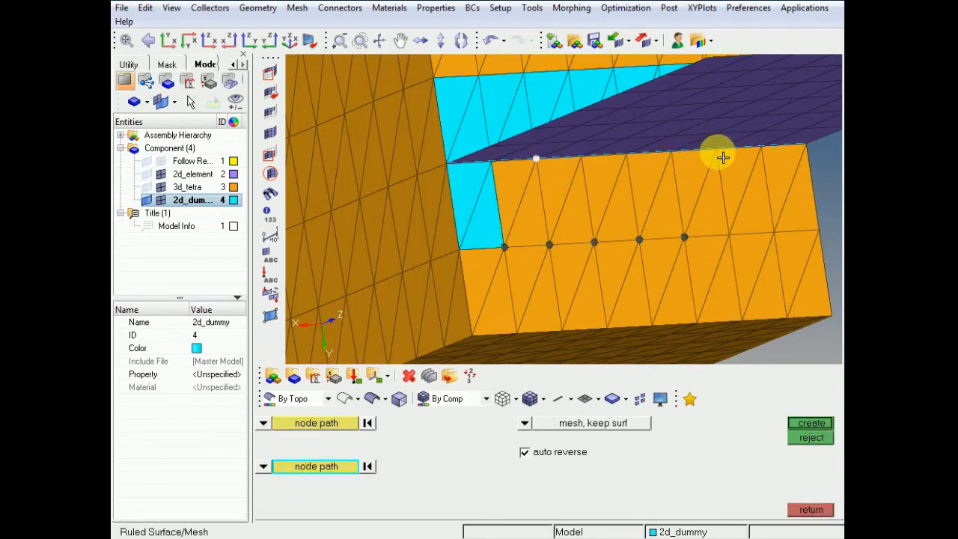
Try the ruled mesh with density 1 on the slanted side edges, abort it, and clear both node paths
{"action": "left_click", "coordinate": [812, 424]}
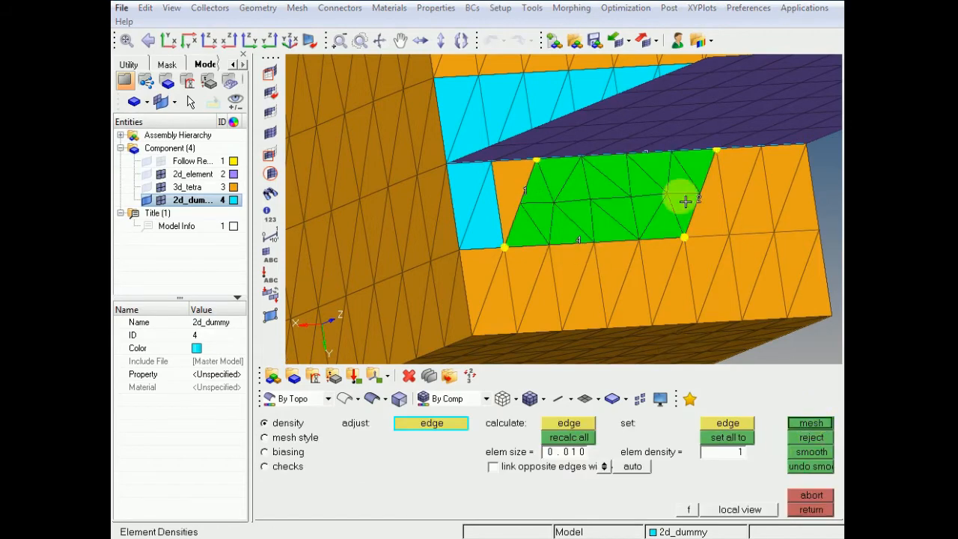
{"action": "left_click", "coordinate": [798, 424]}
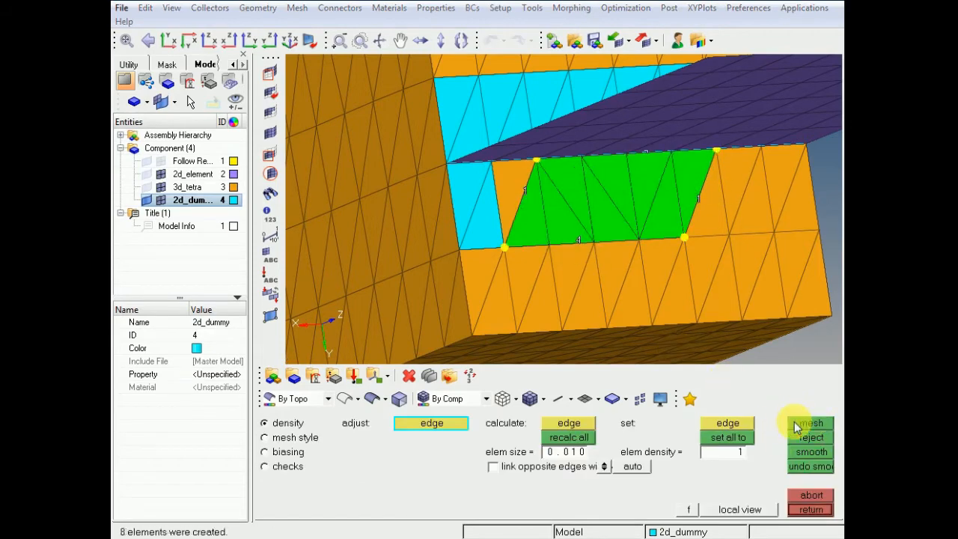
{"action": "left_click", "coordinate": [810, 499]}
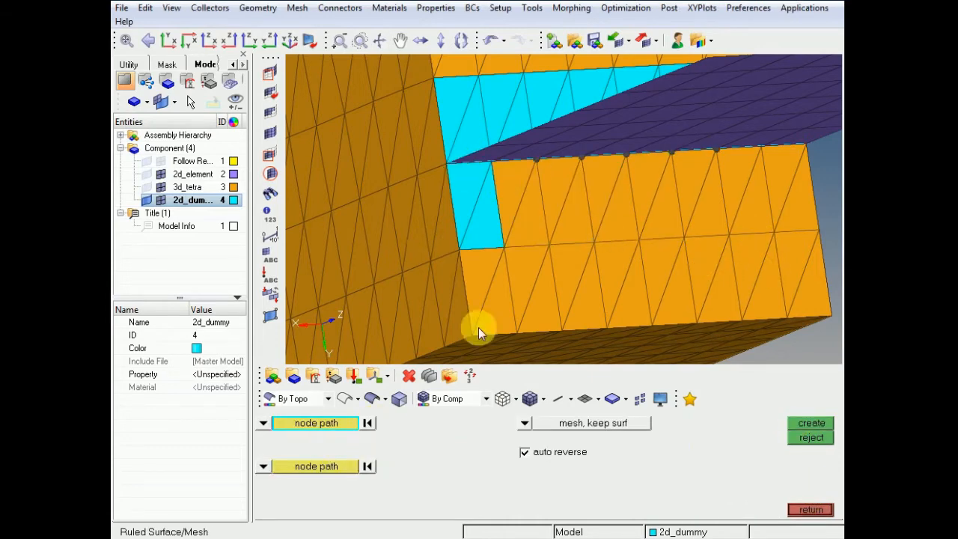
{"action": "left_click", "coordinate": [358, 467]}
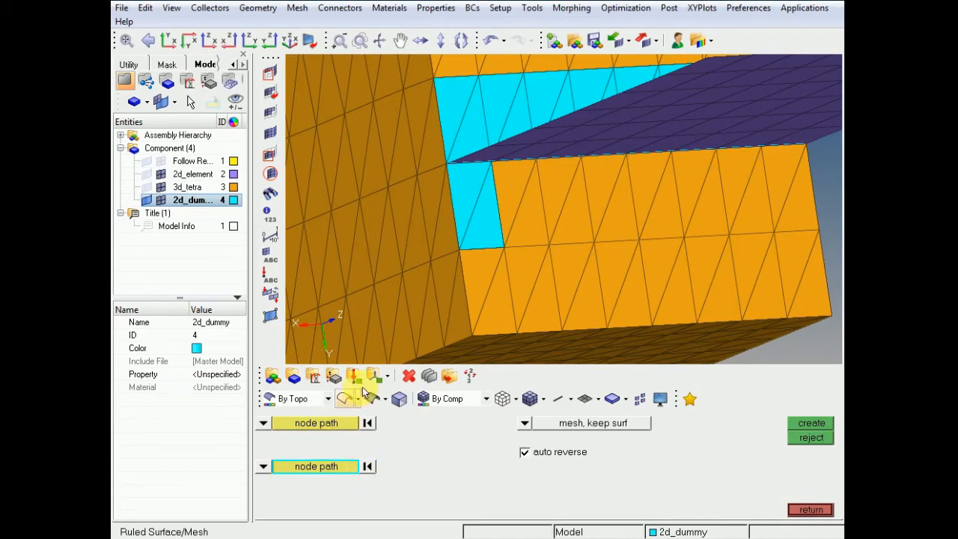
{"action": "left_click", "coordinate": [345, 425]}
Define Ruled node paths over three elements, the upper along the shell edge and the lower along the node row directly beneath
{"action": "left_click", "coordinate": [491, 161]}
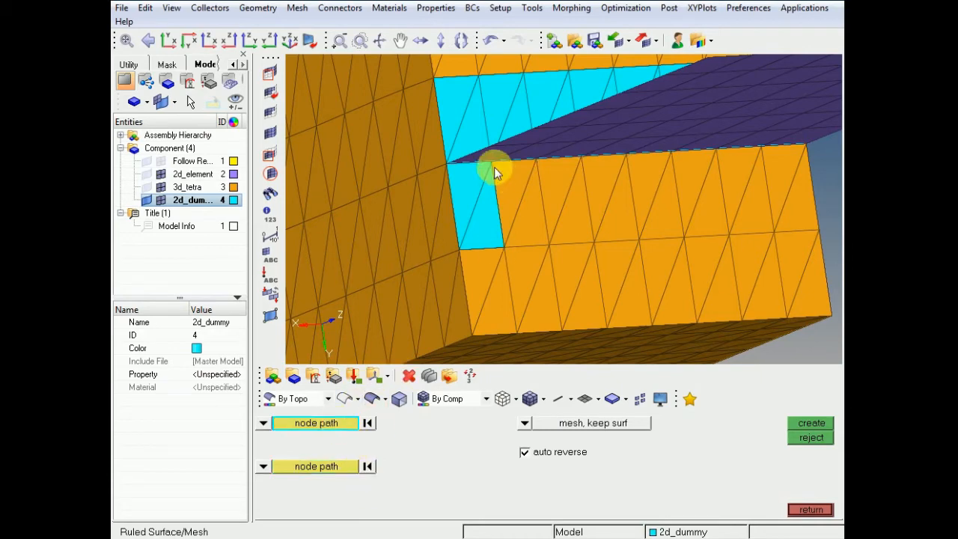
{"action": "left_click", "coordinate": [628, 160]}
{"action": "left_click", "coordinate": [322, 474]}
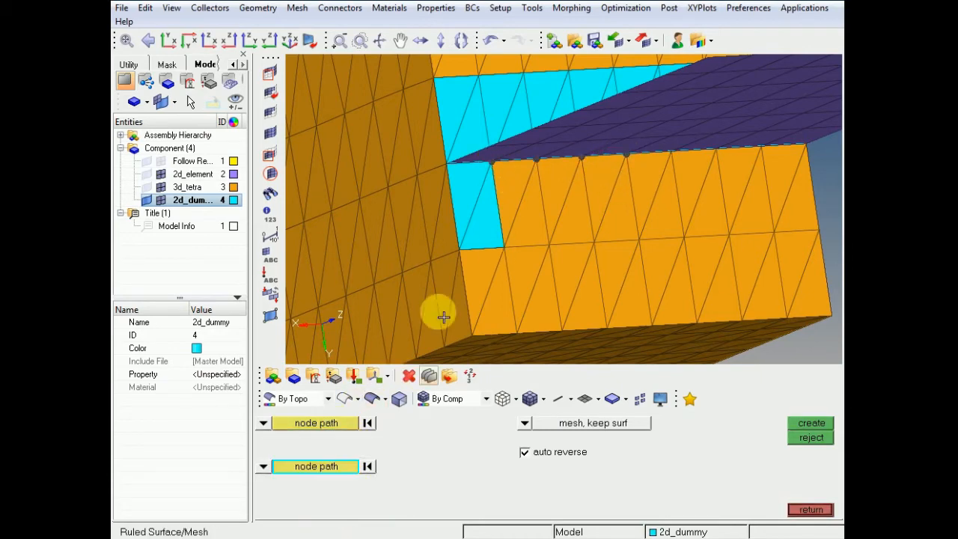
{"action": "left_click", "coordinate": [504, 247]}
{"action": "left_click", "coordinate": [635, 246]}
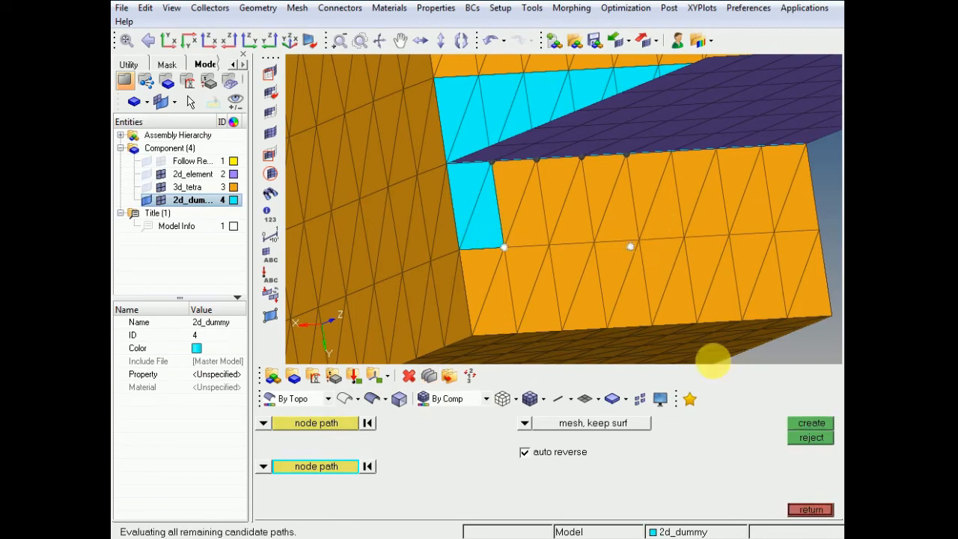
{"action": "left_click", "coordinate": [640, 242]}
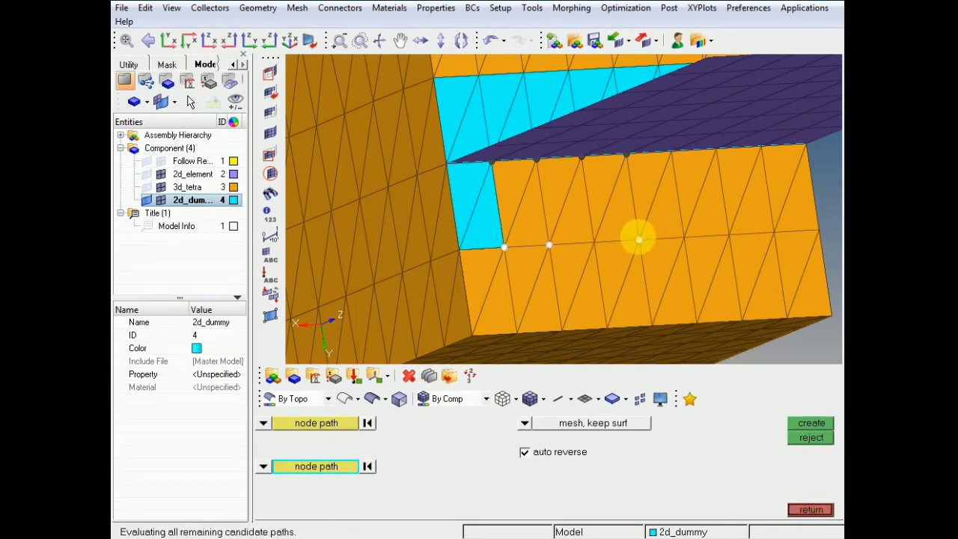
{"action": "right_click", "coordinate": [642, 240]}
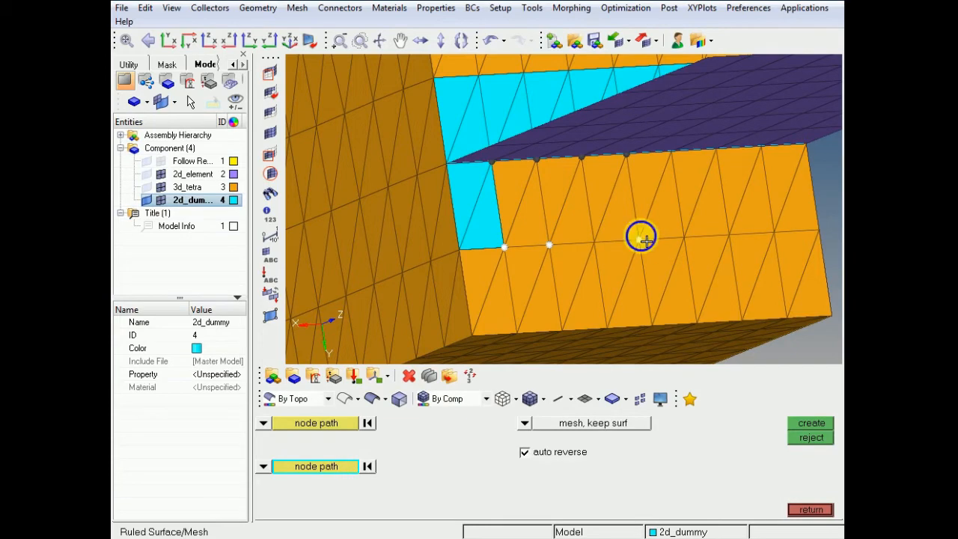
{"action": "right_click", "coordinate": [552, 243]}
{"action": "left_click", "coordinate": [551, 247]}
{"action": "left_click", "coordinate": [593, 242]}
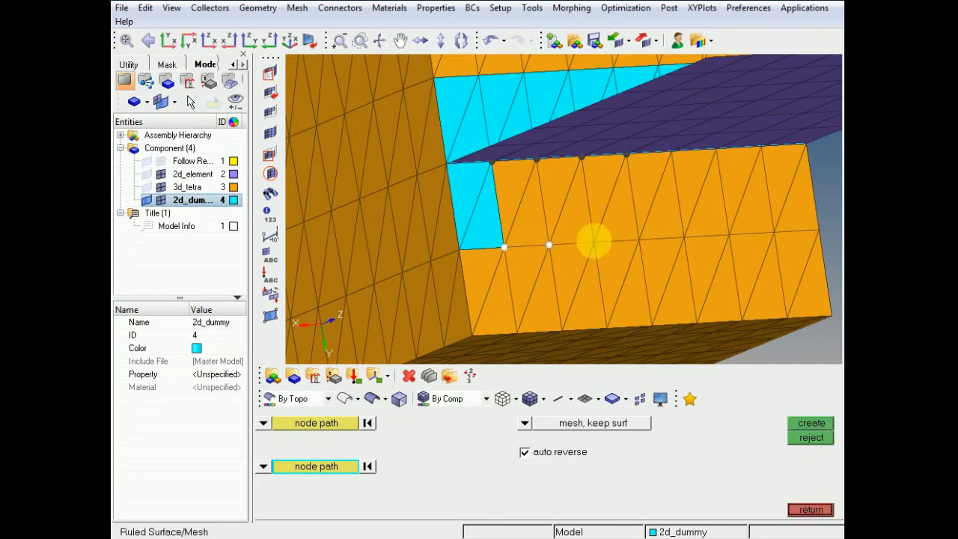
{"action": "left_click", "coordinate": [638, 241]}
Try the ruled mesh between the two node paths and leave Ruled
{"action": "left_click", "coordinate": [810, 424]}
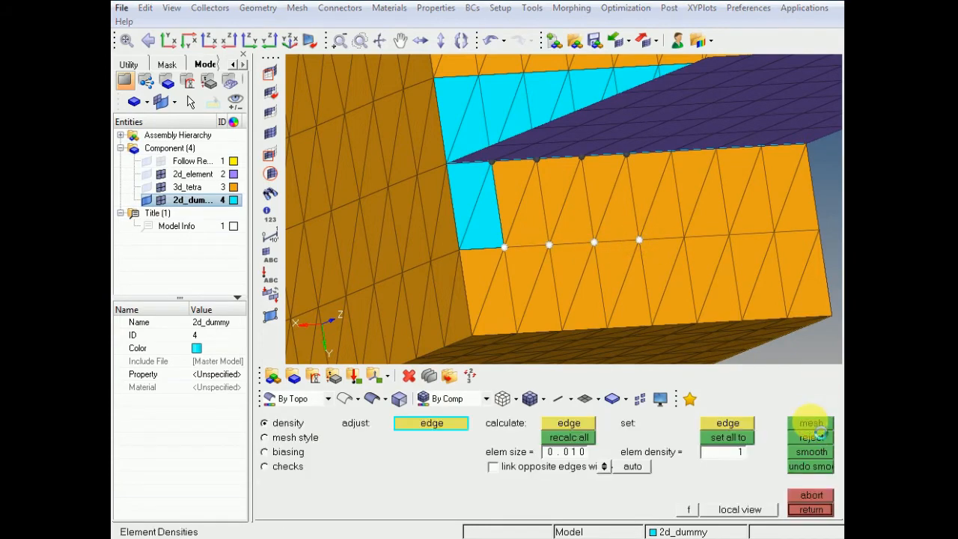
{"action": "left_click", "coordinate": [806, 505]}
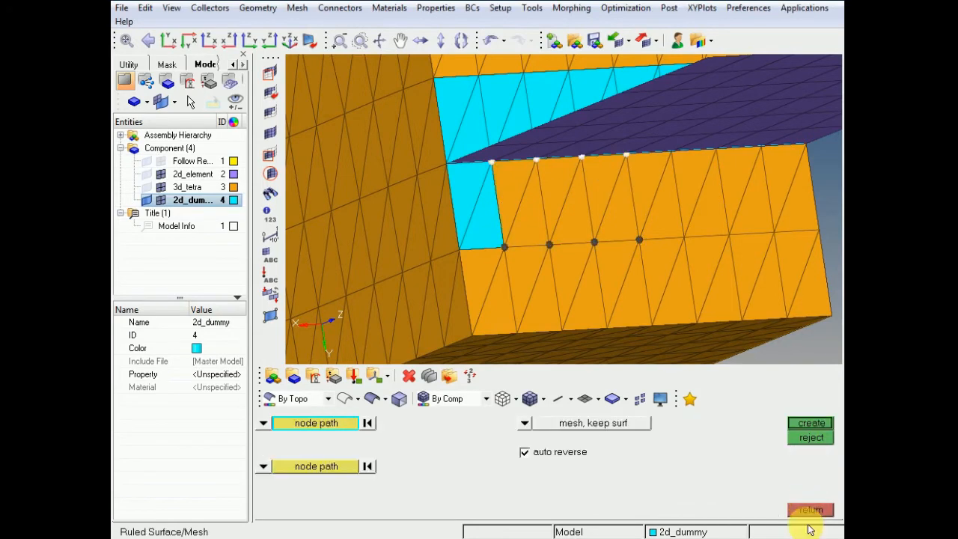
{"action": "left_click", "coordinate": [809, 511]}
Try another tria with Edit Element beside the corner trias, reject it, and recreate the corner's second tria
{"action": "left_click", "coordinate": [662, 400]}
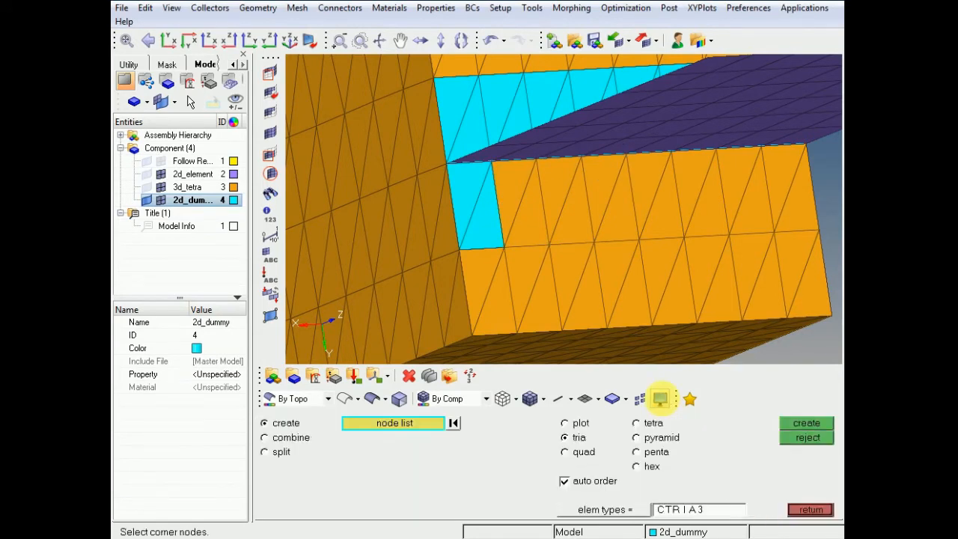
{"action": "left_click", "coordinate": [507, 241]}
{"action": "left_click", "coordinate": [491, 161]}
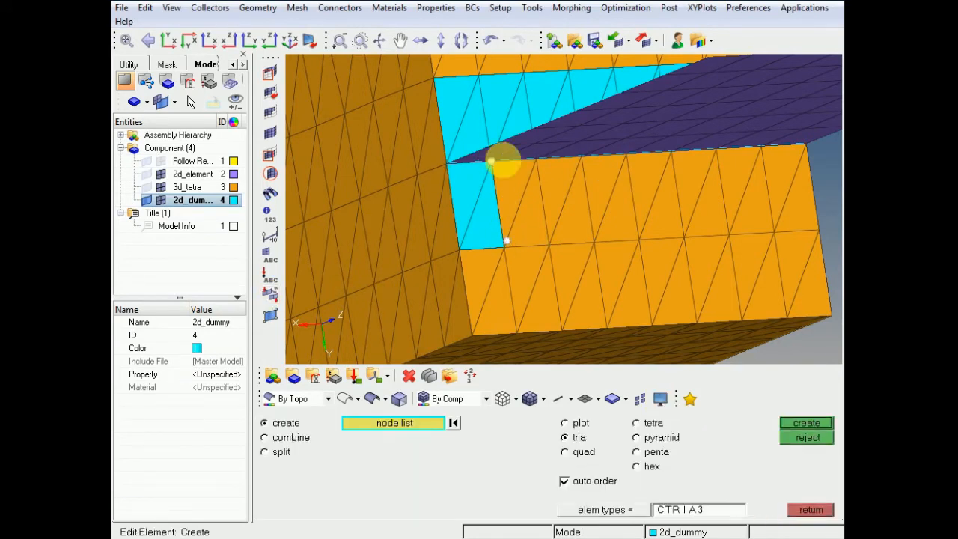
{"action": "left_click", "coordinate": [808, 438]}
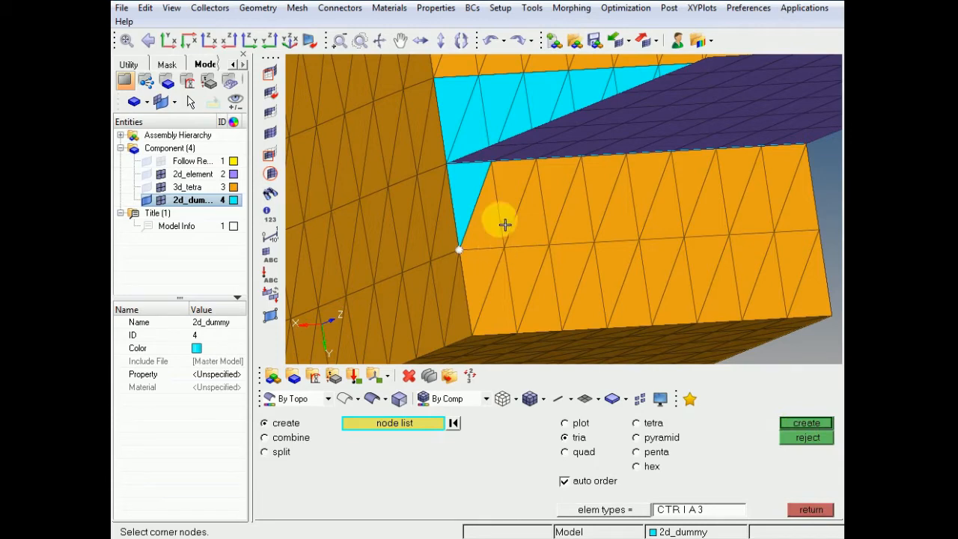
{"action": "left_click", "coordinate": [504, 248]}
{"action": "left_click", "coordinate": [492, 163]}
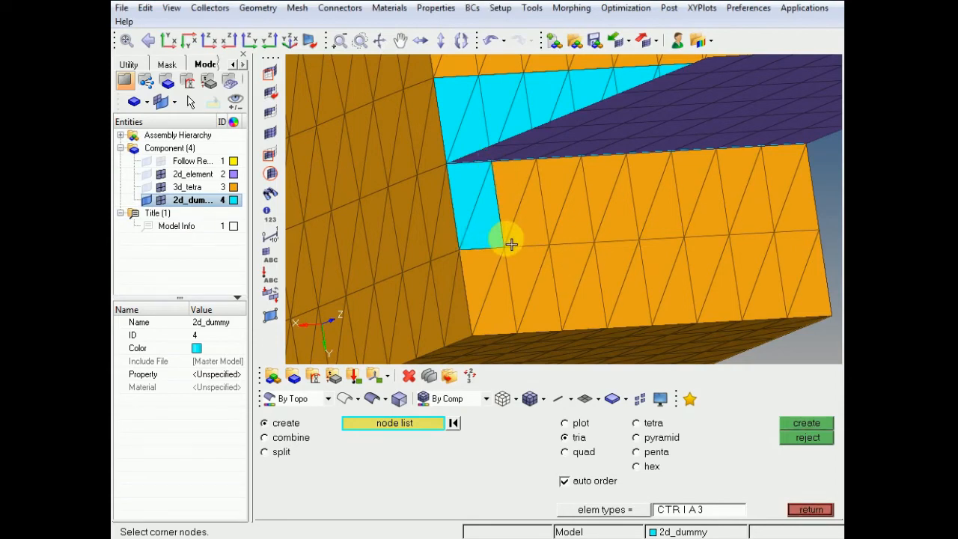
Try to create a tria from the corner trias' lower node to the next two shell-edge nodes, and reject it
{"action": "mouse_move", "coordinate": [511, 244]}
{"action": "left_mouse_down", "text": "ctrl"}
{"action": "mouse_move", "coordinate": [521, 243]}
{"action": "mouse_move", "coordinate": [500, 248]}
{"action": "left_mouse_up", "text": "ctrl"}
{"action": "right_click_drag", "start_coordinate": [501, 245], "coordinate": [561, 252], "text": "ctrl"}
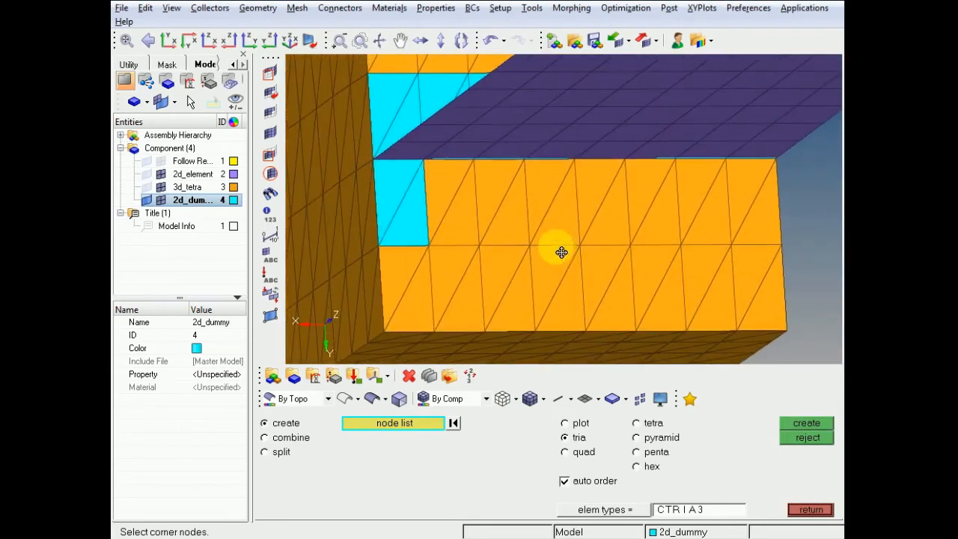
{"action": "scroll", "coordinate": [421, 220], "scroll_direction": "up", "scroll_amount": 5}
{"action": "left_click", "coordinate": [483, 270]}
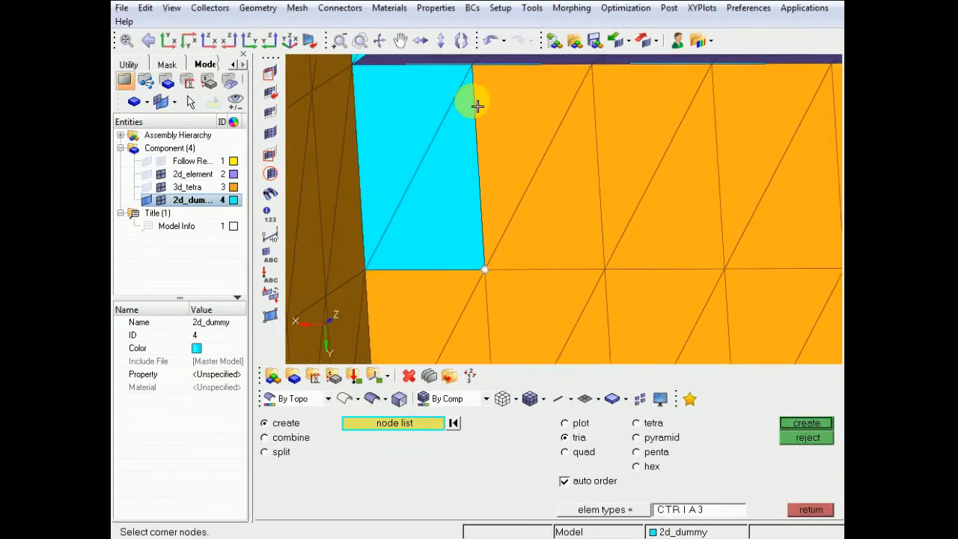
{"action": "left_click", "coordinate": [472, 70]}
{"action": "left_click", "coordinate": [594, 68]}
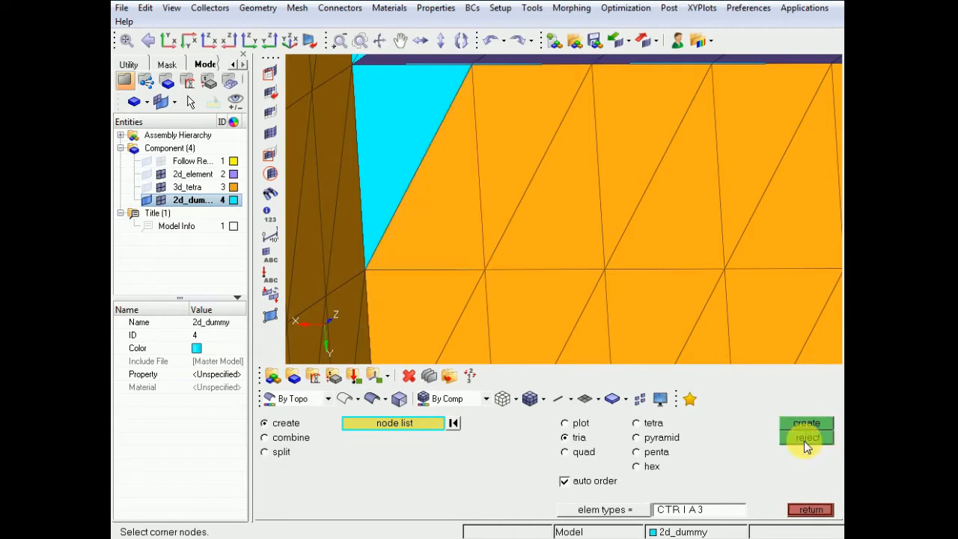
Display the yellow component's surface elements and hide the 3d_tetra and 2d_element meshes
{"action": "left_click", "coordinate": [161, 188]}
{"action": "left_click", "coordinate": [161, 187]}
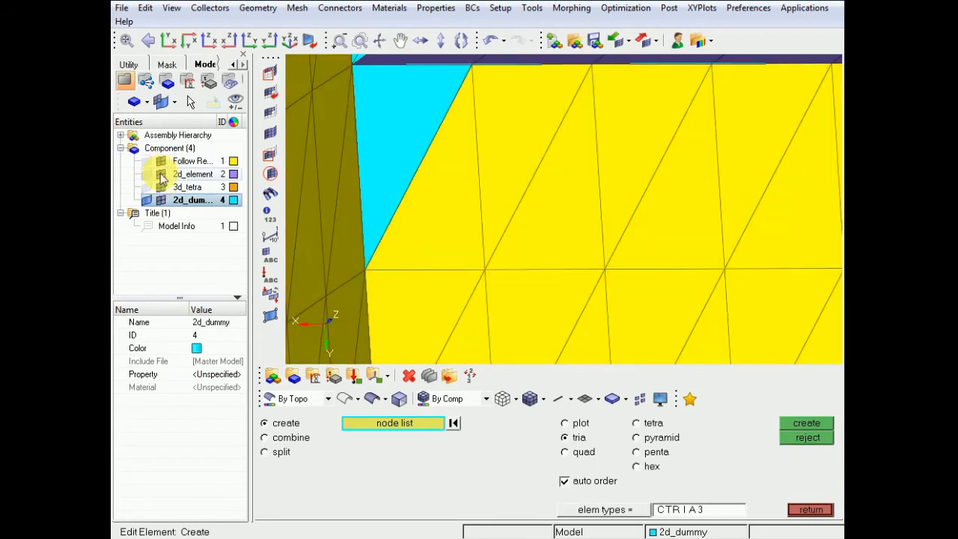
{"action": "left_click", "coordinate": [163, 165]}
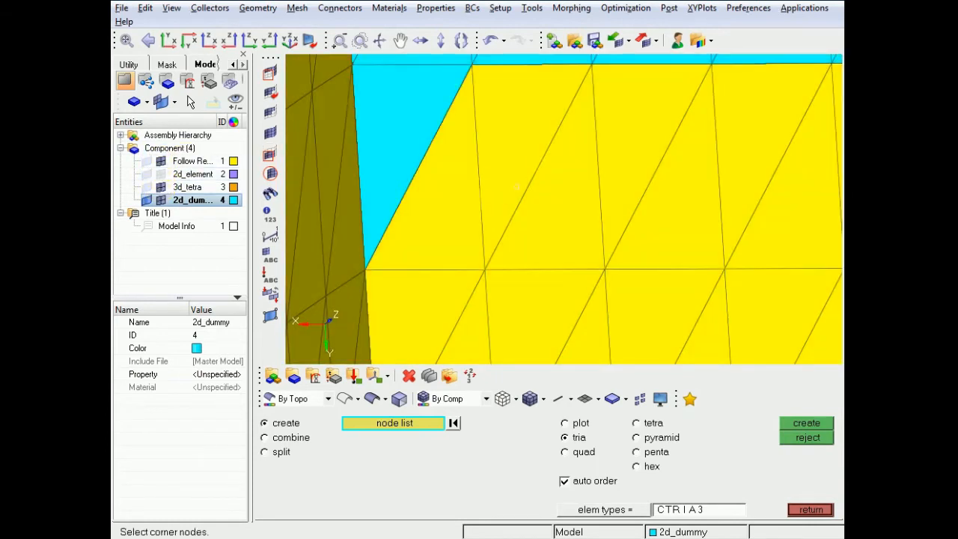
{"action": "left_click_drag", "start_coordinate": [517, 189], "coordinate": [554, 188], "text": "ctrl"}
{"action": "scroll", "coordinate": [523, 200], "scroll_direction": "down", "scroll_amount": 3, "text": "ctrl"}
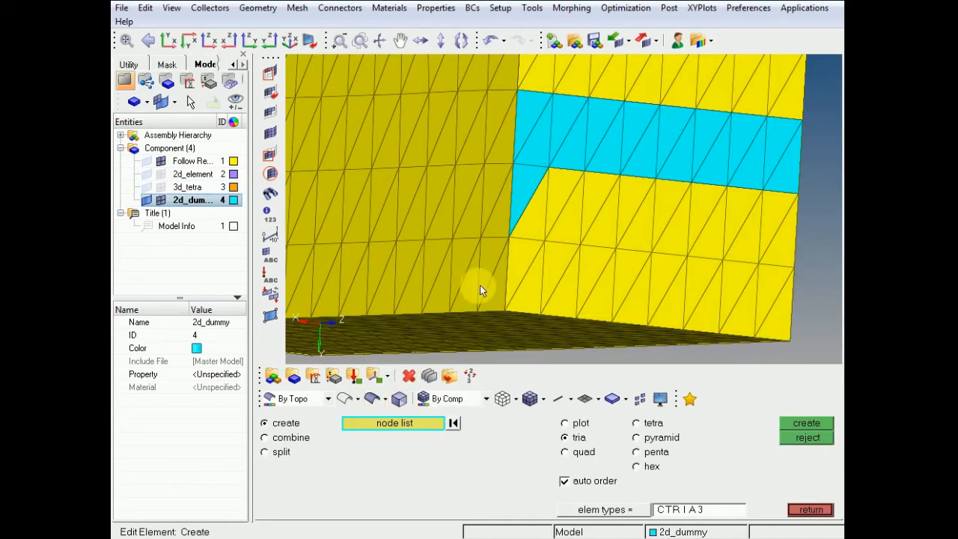
Create the corner's second tria element to complete the first element width of the lower row, and leave Edit Element
{"action": "left_click", "coordinate": [545, 241]}
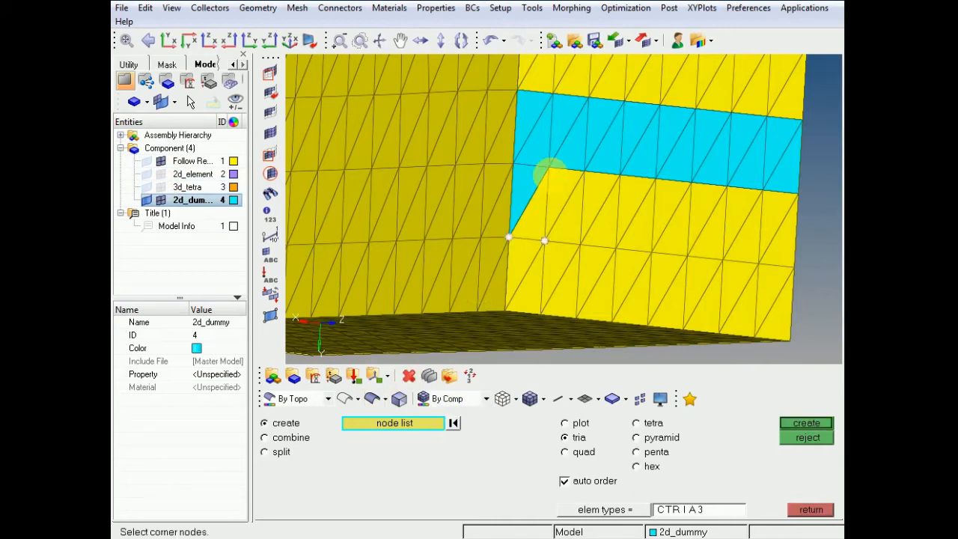
{"action": "left_click", "coordinate": [551, 170]}
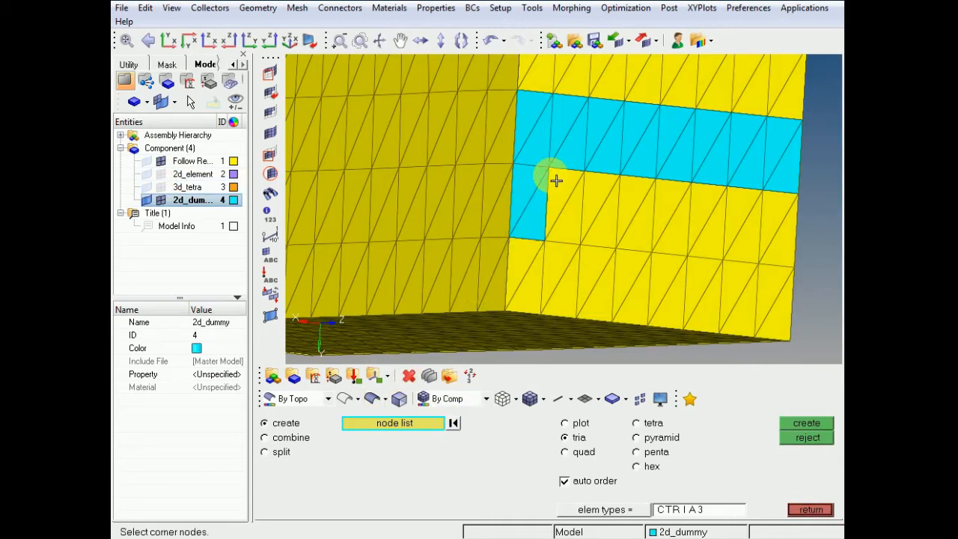
{"action": "left_click", "coordinate": [557, 244]}
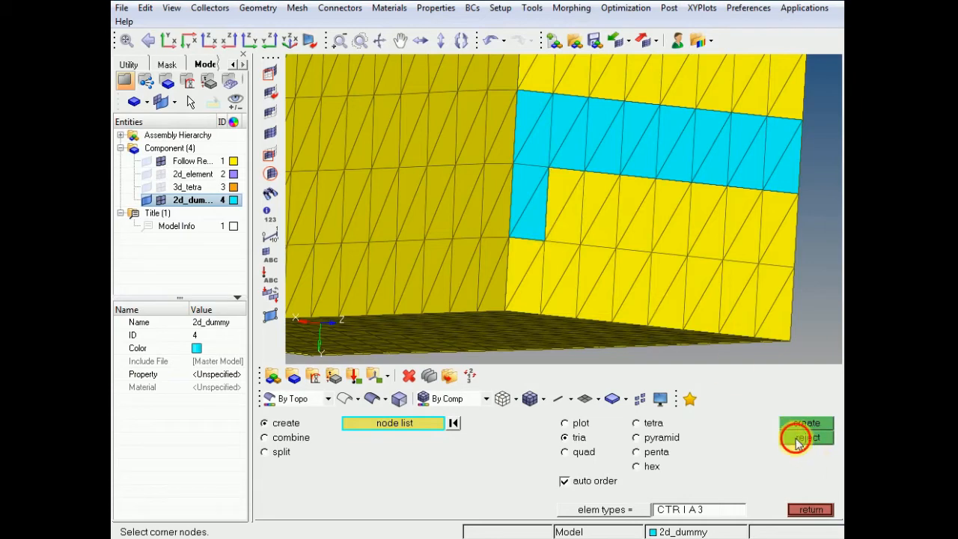
{"action": "key", "text": "Escape"}
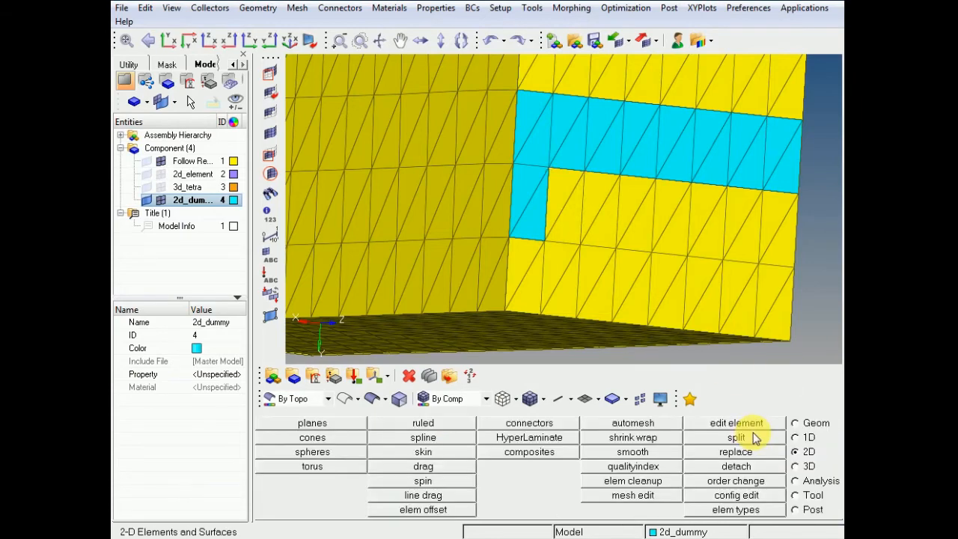
Mask the yellow surface element beside the corner dummy trias, inspect the elements behind it, and restore it
{"action": "key", "text": "F5"}
{"action": "left_click", "coordinate": [561, 190]}
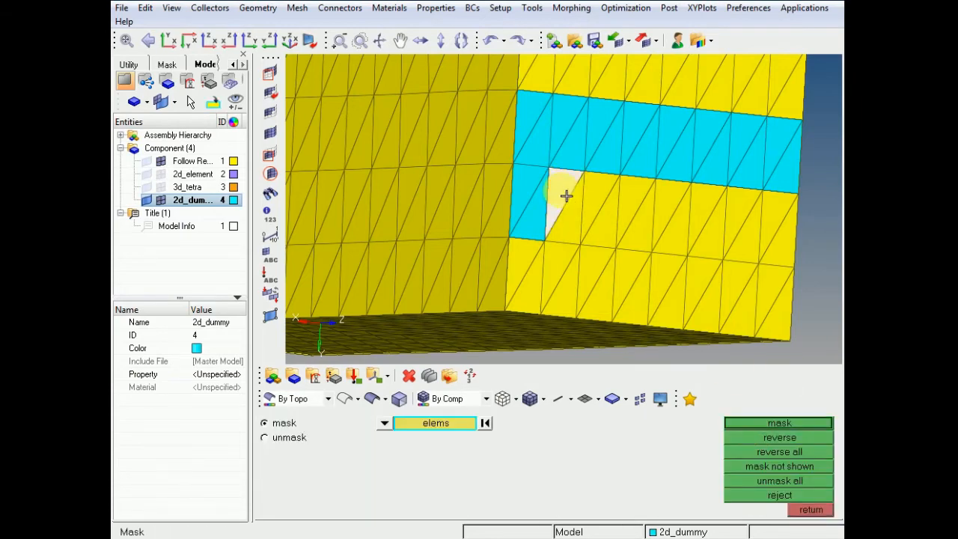
{"action": "left_click", "coordinate": [766, 414]}
{"action": "left_click", "coordinate": [766, 423]}
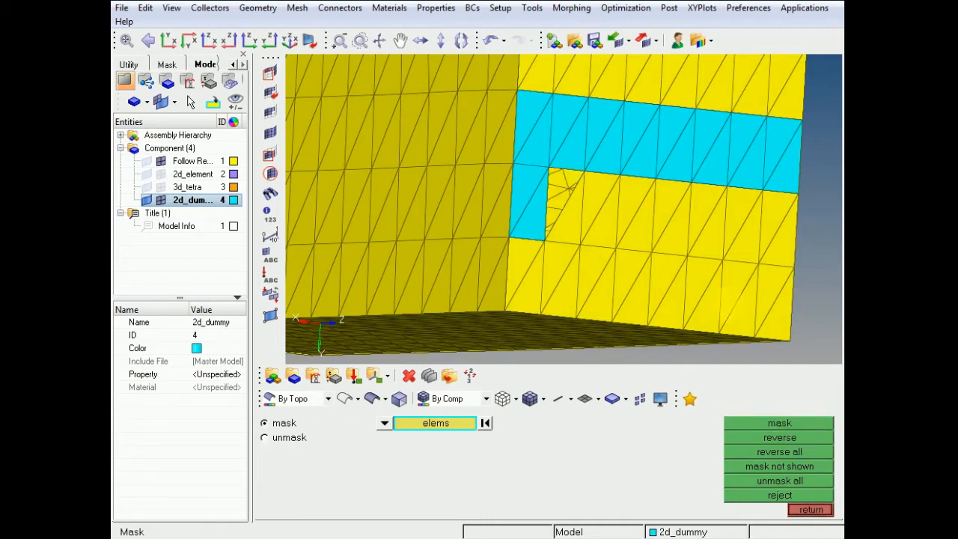
{"action": "scroll", "coordinate": [575, 175], "scroll_direction": "down", "scroll_amount": 3, "text": "ctrl"}
{"action": "mouse_move", "coordinate": [584, 175]}
{"action": "left_mouse_down", "text": "ctrl"}
{"action": "mouse_move", "coordinate": [561, 199]}
{"action": "mouse_move", "coordinate": [584, 200]}
{"action": "mouse_move", "coordinate": [573, 207]}
{"action": "mouse_move", "coordinate": [596, 197]}
{"action": "mouse_move", "coordinate": [637, 225]}
{"action": "mouse_move", "coordinate": [582, 188]}
{"action": "left_mouse_up", "text": "ctrl"}
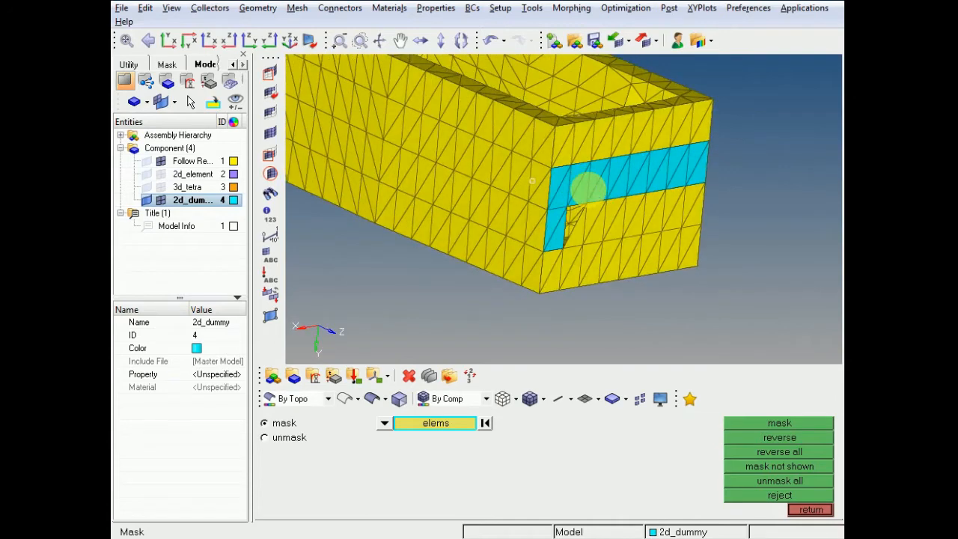
{"action": "scroll", "coordinate": [552, 227], "scroll_direction": "up", "scroll_amount": 5}
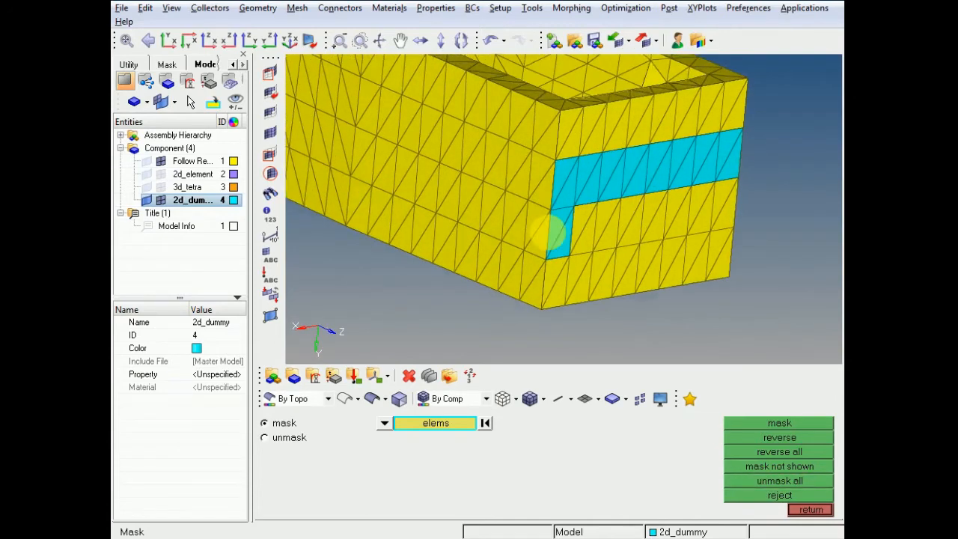
Create two tria elements with Edit Element filling the second element width of the lower dummy row
{"action": "key", "text": "F6"}
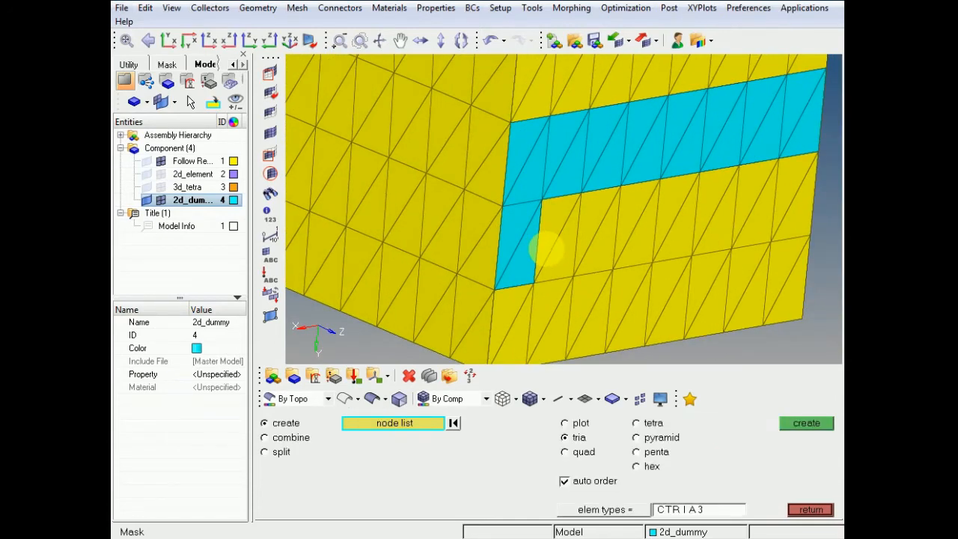
{"action": "left_click", "coordinate": [534, 282]}
{"action": "left_click", "coordinate": [541, 200]}
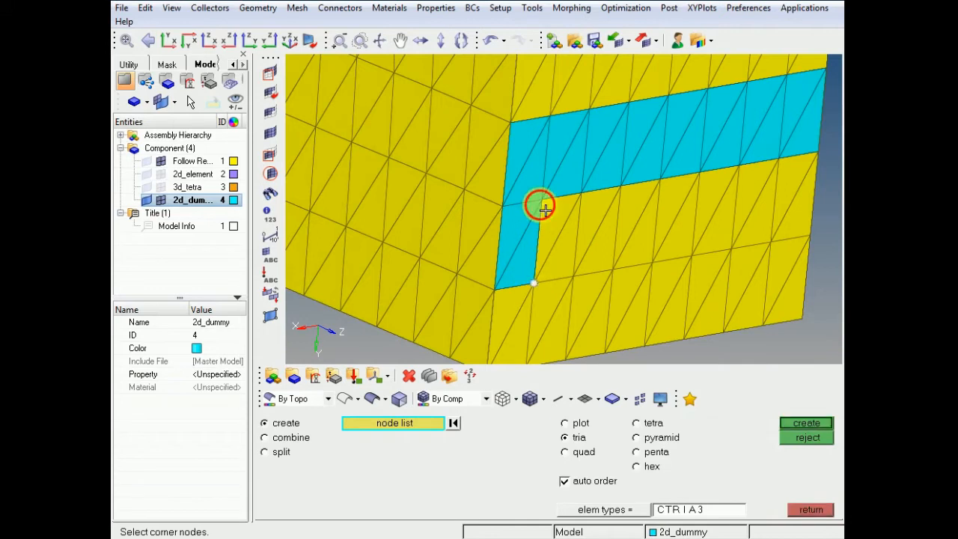
{"action": "left_click", "coordinate": [581, 192]}
{"action": "left_click", "coordinate": [581, 193]}
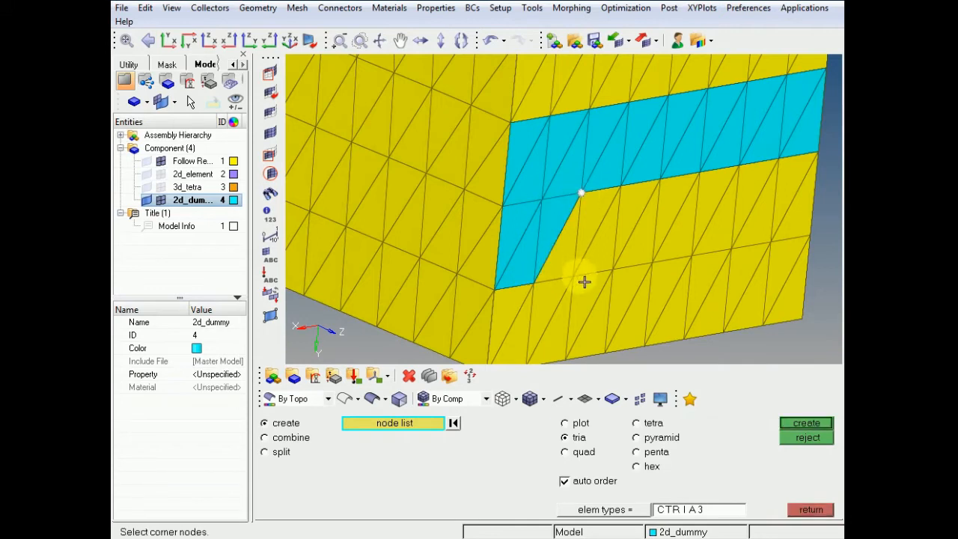
{"action": "left_click", "coordinate": [574, 277]}
{"action": "left_click", "coordinate": [536, 282]}
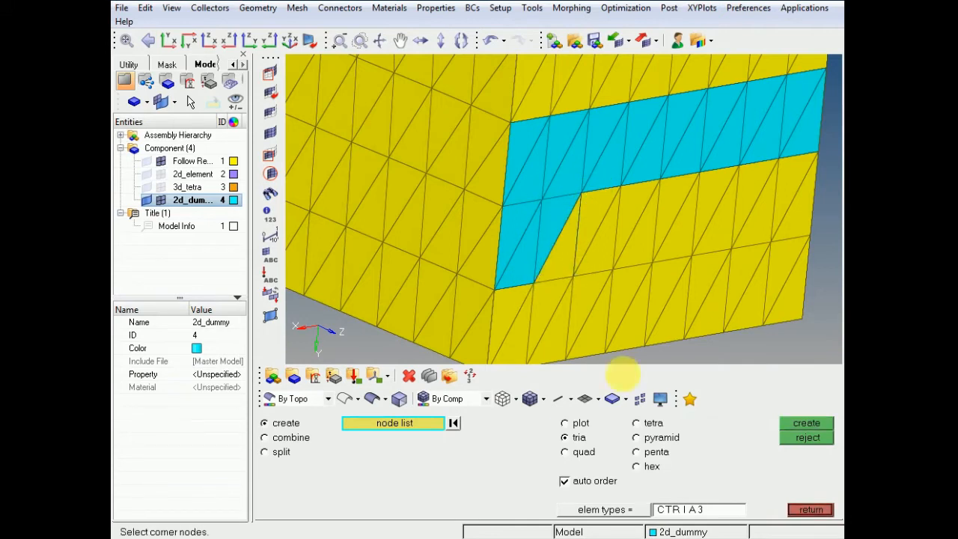
{"action": "scroll", "coordinate": [533, 287], "scroll_direction": "up", "scroll_amount": 4}
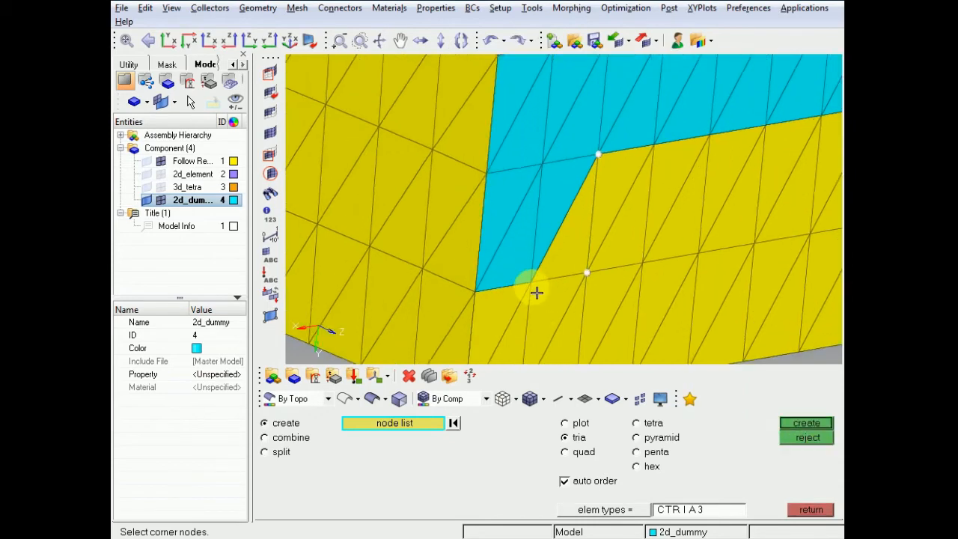
Create two tria elements filling the third element width of the lower dummy row, and leave Edit Element
{"action": "scroll", "coordinate": [527, 281], "scroll_direction": "down", "scroll_amount": 5}
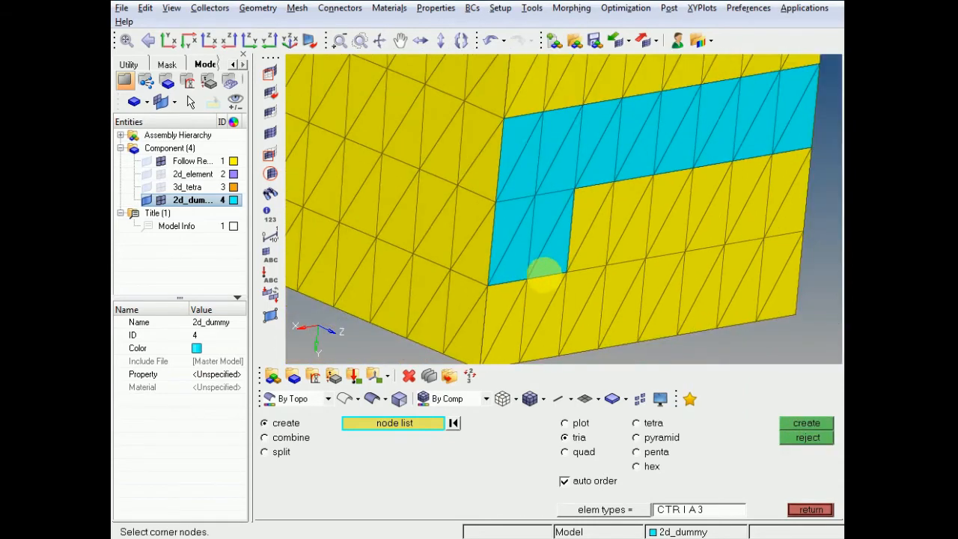
{"action": "left_click_drag", "start_coordinate": [571, 264], "coordinate": [627, 208], "text": "ctrl"}
{"action": "scroll", "coordinate": [591, 277], "scroll_direction": "up", "scroll_amount": 3}
{"action": "right_click_drag", "start_coordinate": [591, 297], "coordinate": [481, 214], "text": "ctrl"}
{"action": "left_click", "coordinate": [449, 175]}
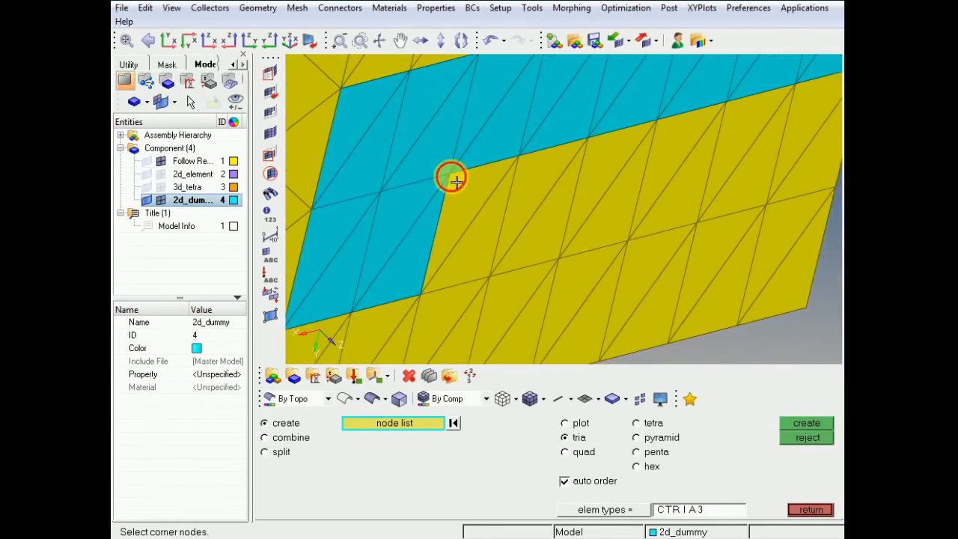
{"action": "left_click", "coordinate": [518, 157]}
{"action": "left_click", "coordinate": [422, 298]}
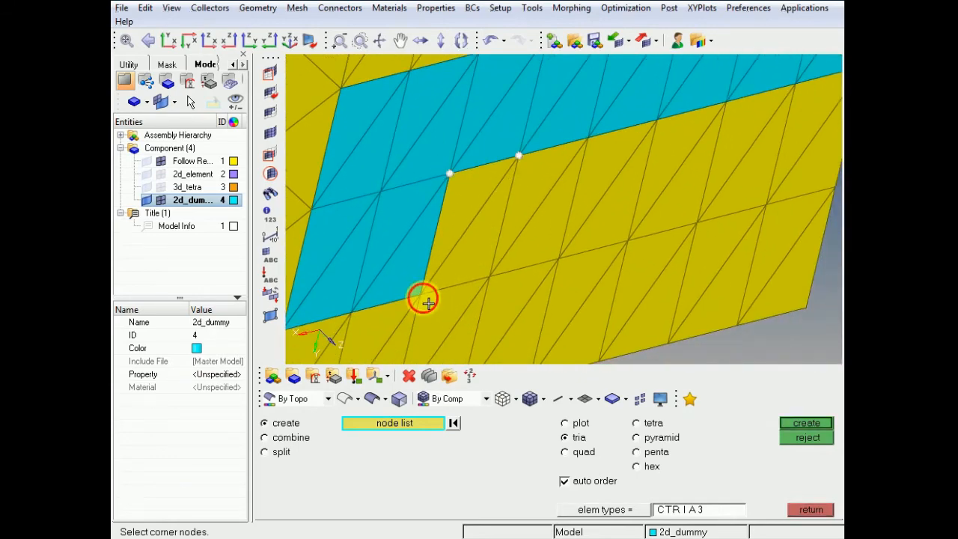
{"action": "left_click", "coordinate": [430, 301]}
{"action": "left_click", "coordinate": [490, 278]}
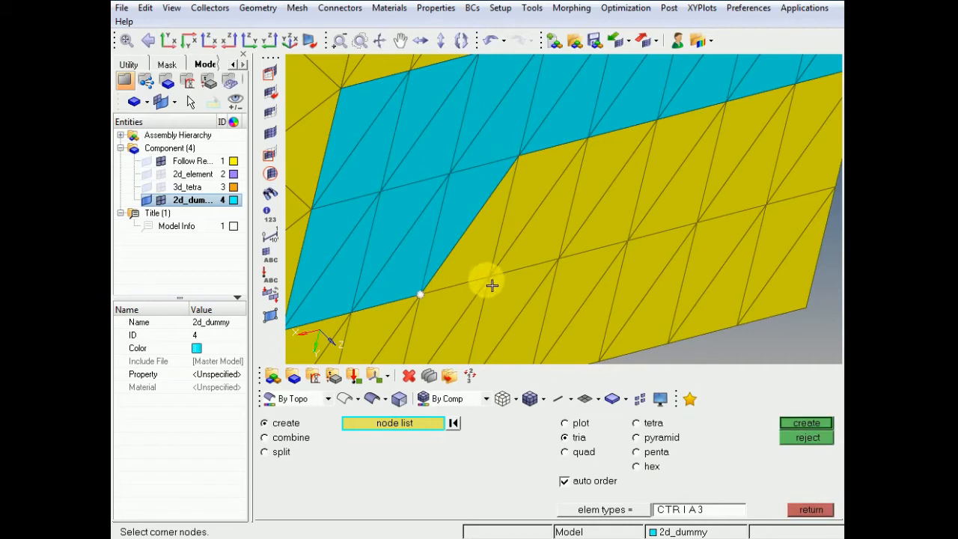
{"action": "left_click", "coordinate": [518, 158]}
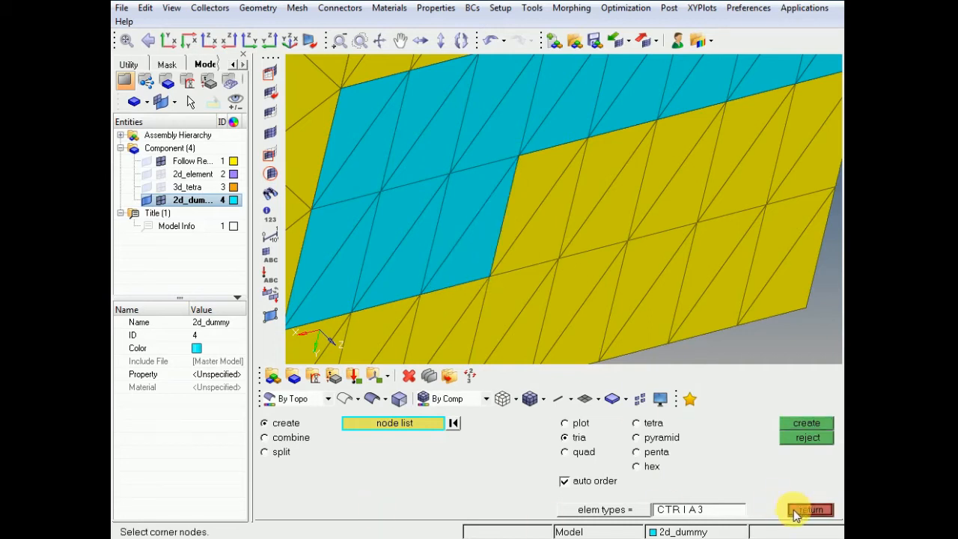
{"action": "left_click", "coordinate": [808, 510]}
{"action": "left_click", "coordinate": [810, 510]}
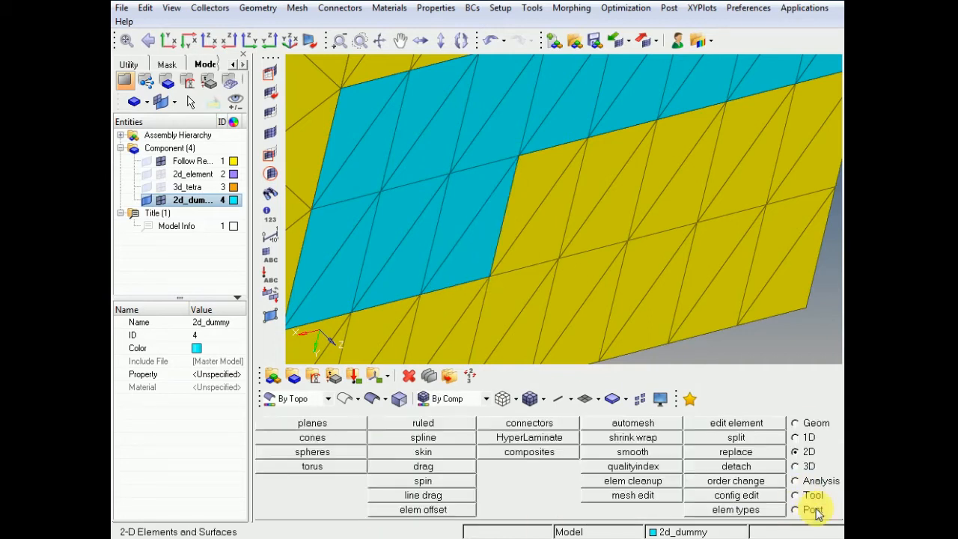
Generate a Ruled mesh over the last three element widths of the lower row, between node paths along its upper and lower edges
{"action": "left_click", "coordinate": [423, 423]}
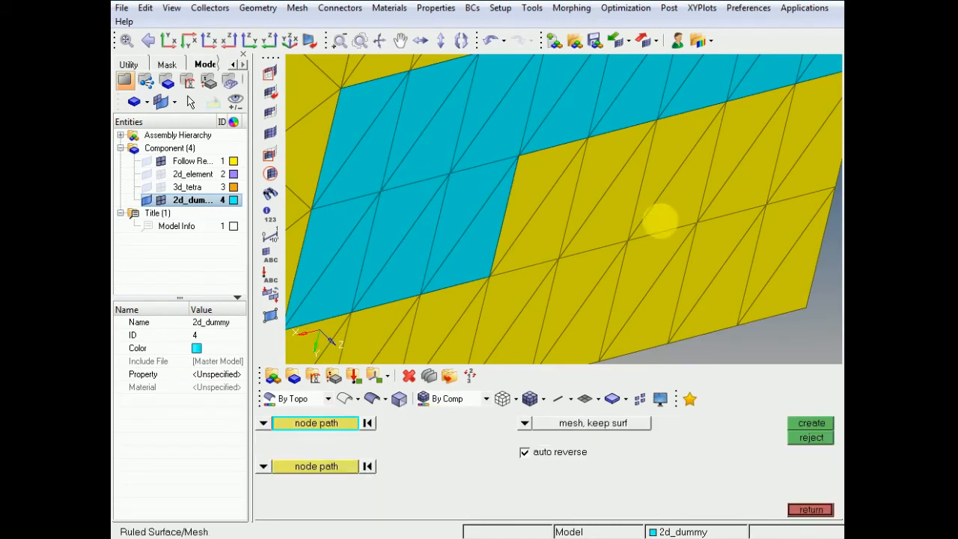
{"action": "left_click_drag", "start_coordinate": [792, 146], "coordinate": [584, 152], "text": "ctrl"}
{"action": "left_click", "coordinate": [571, 143]}
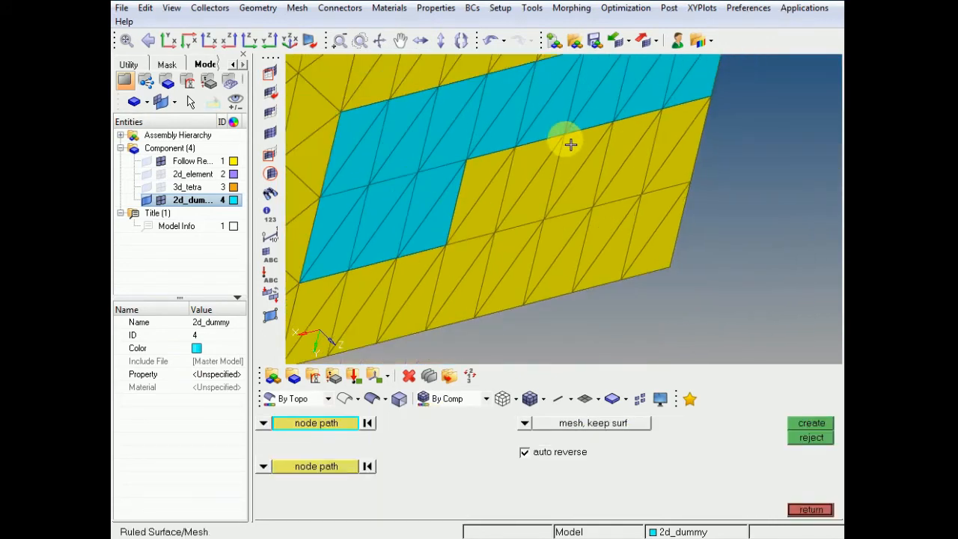
{"action": "left_click", "coordinate": [708, 98]}
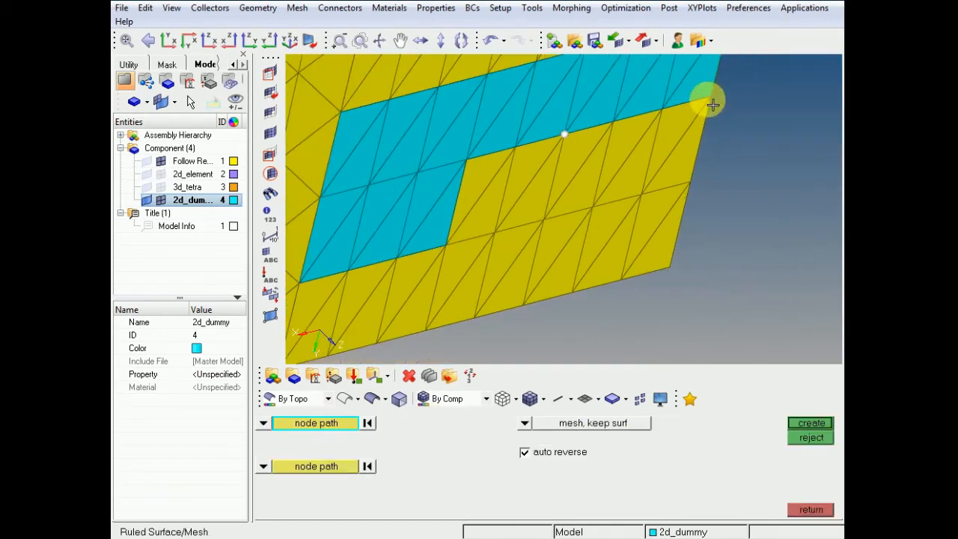
{"action": "left_click", "coordinate": [323, 467]}
{"action": "left_click", "coordinate": [544, 219]}
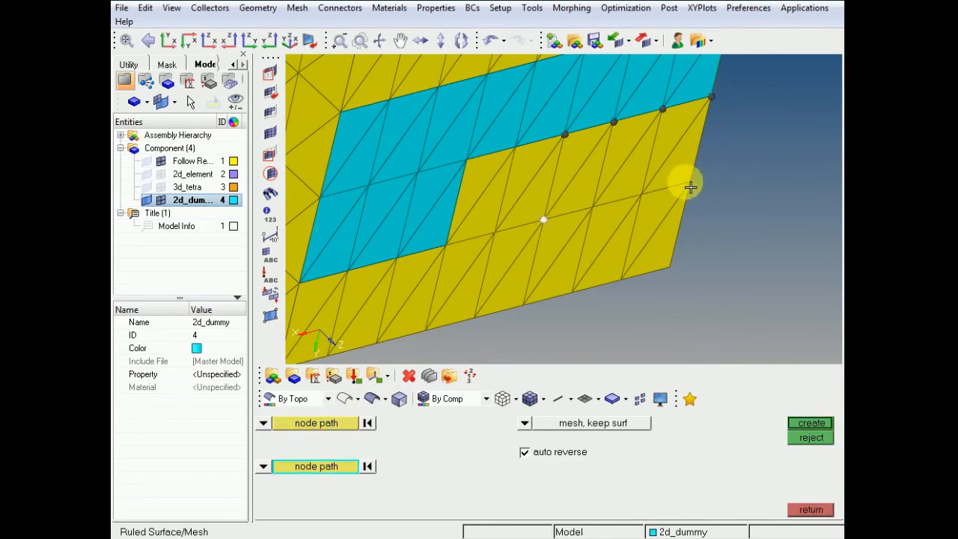
{"action": "left_click", "coordinate": [690, 183]}
{"action": "left_click", "coordinate": [819, 508]}
{"action": "left_click", "coordinate": [812, 424]}
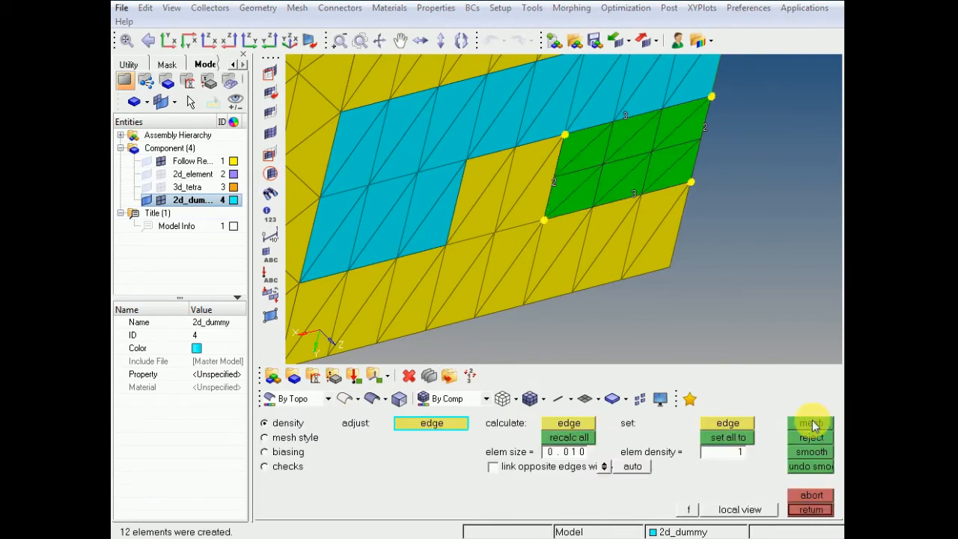
Set the density of both short edges of the ruled patch to 1, remesh it and accept the mesh
{"action": "right_click", "coordinate": [552, 177]}
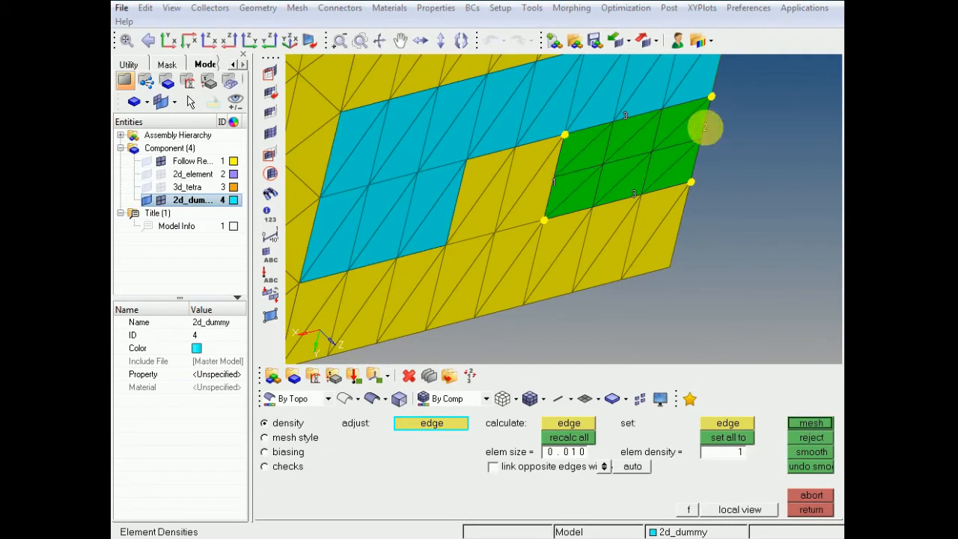
{"action": "right_click", "coordinate": [705, 127]}
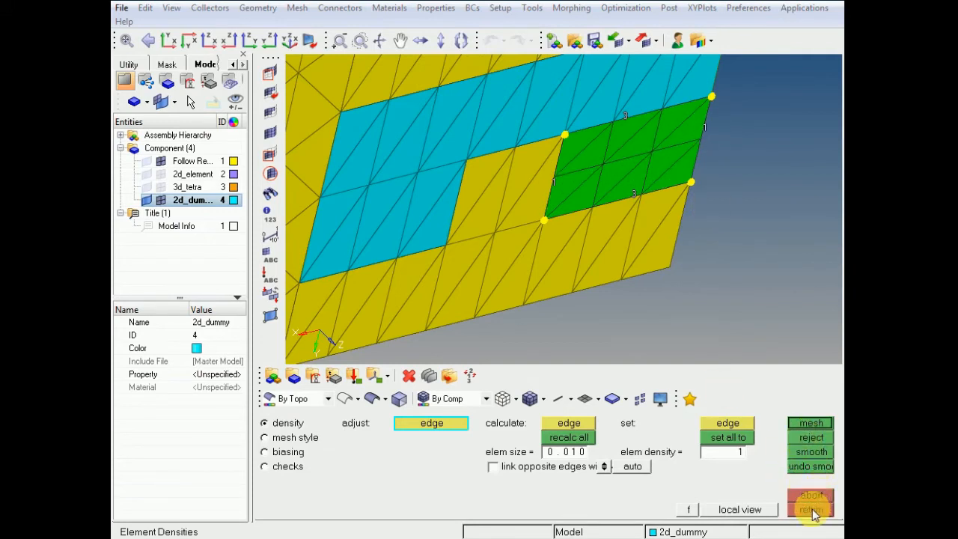
{"action": "left_click", "coordinate": [809, 424]}
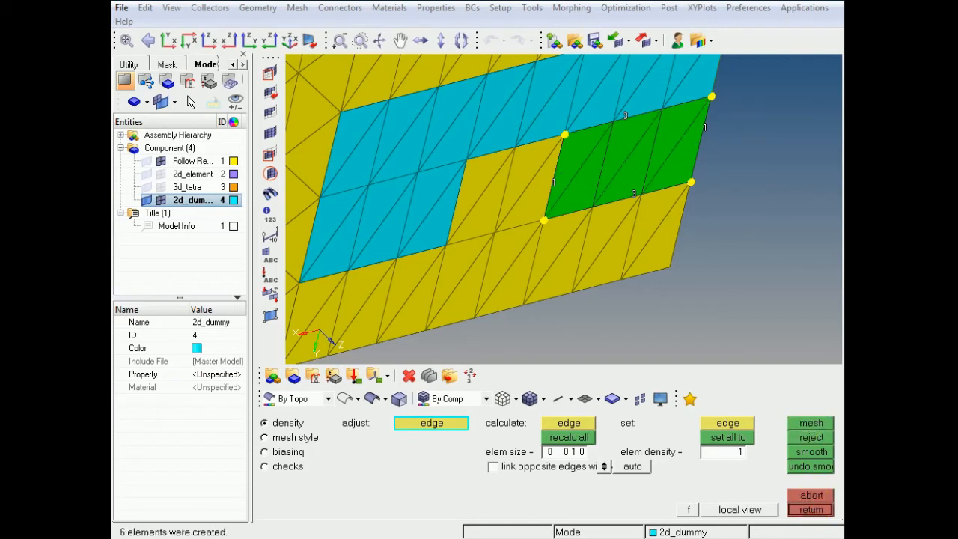
{"action": "left_click", "coordinate": [811, 510]}
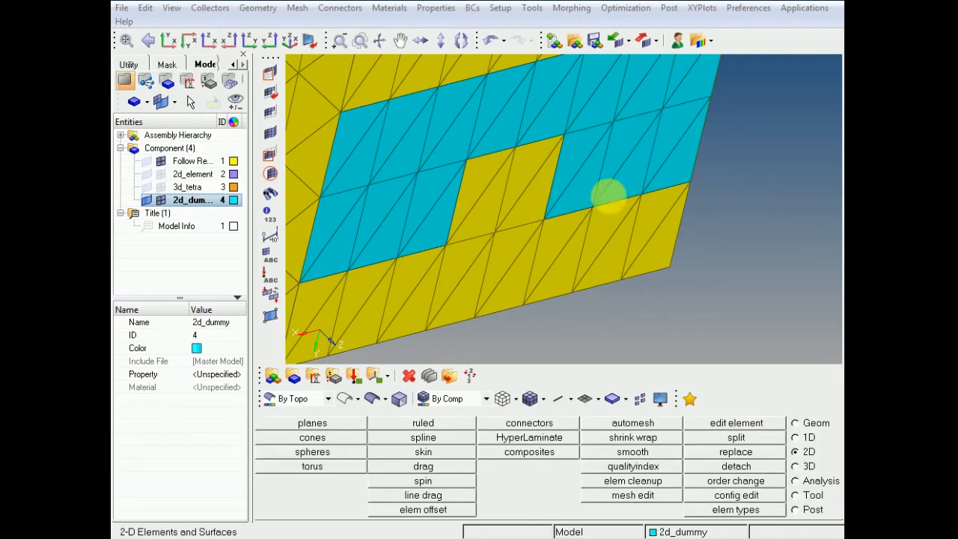
Create two tria elements with Edit Element in the gap's first element width, beside the corner-side dummy trias
{"action": "left_click", "coordinate": [466, 163]}
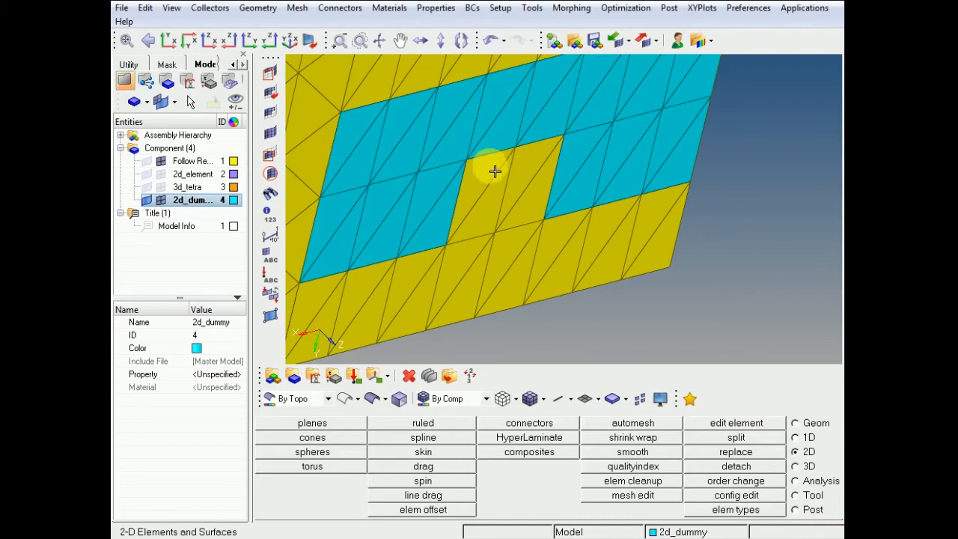
{"action": "key", "text": "F6"}
{"action": "left_click", "coordinate": [466, 159]}
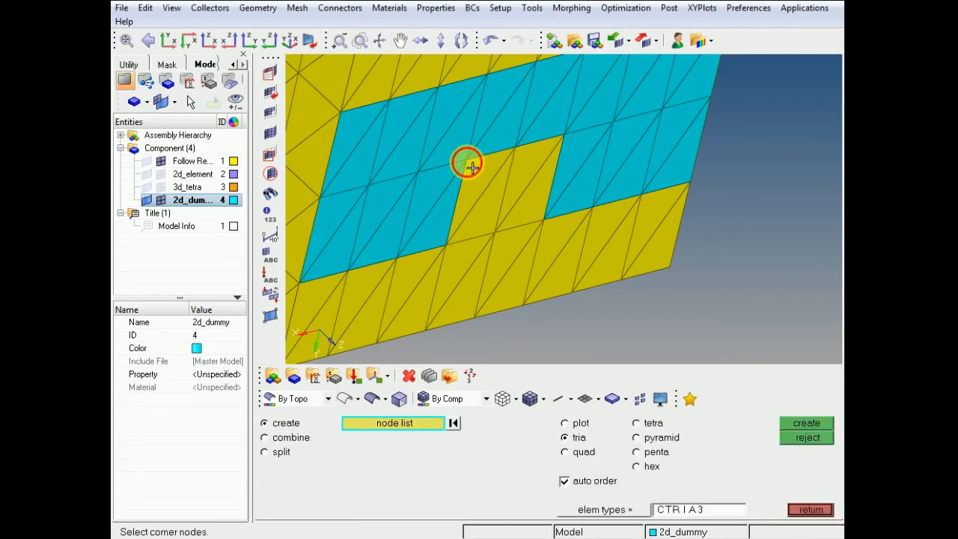
{"action": "left_click", "coordinate": [516, 148]}
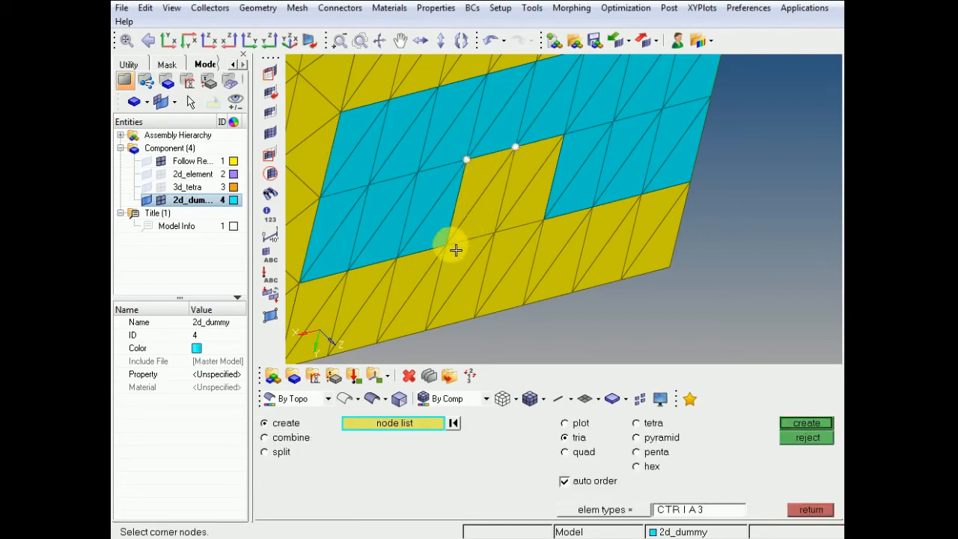
{"action": "left_click", "coordinate": [452, 249]}
{"action": "left_click_drag", "start_coordinate": [456, 238], "coordinate": [405, 271], "text": "ctrl"}
{"action": "left_click", "coordinate": [405, 271]}
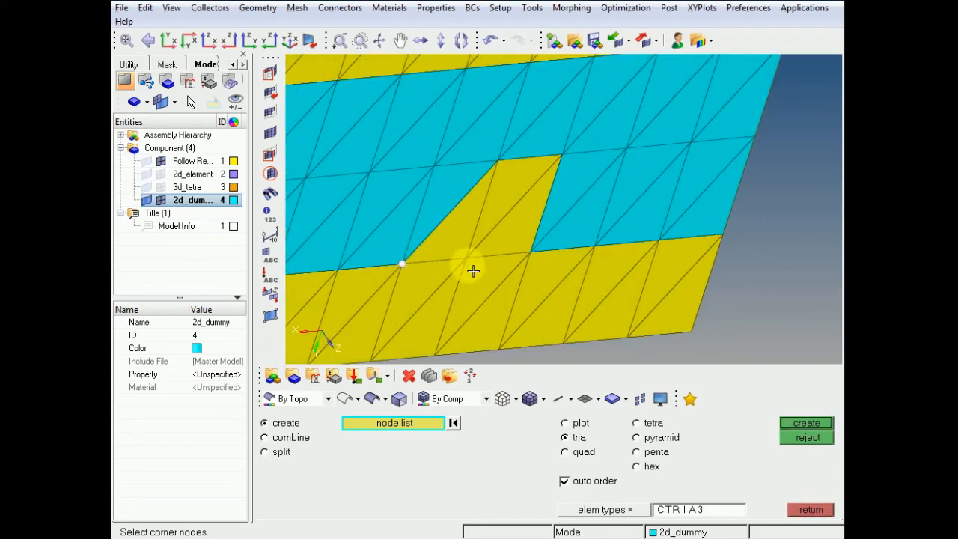
{"action": "left_click", "coordinate": [466, 257]}
{"action": "left_click", "coordinate": [503, 172]}
Create the last two tria elements closing the gap between the hand-made trias and the ruled patch
{"action": "left_click", "coordinate": [498, 160]}
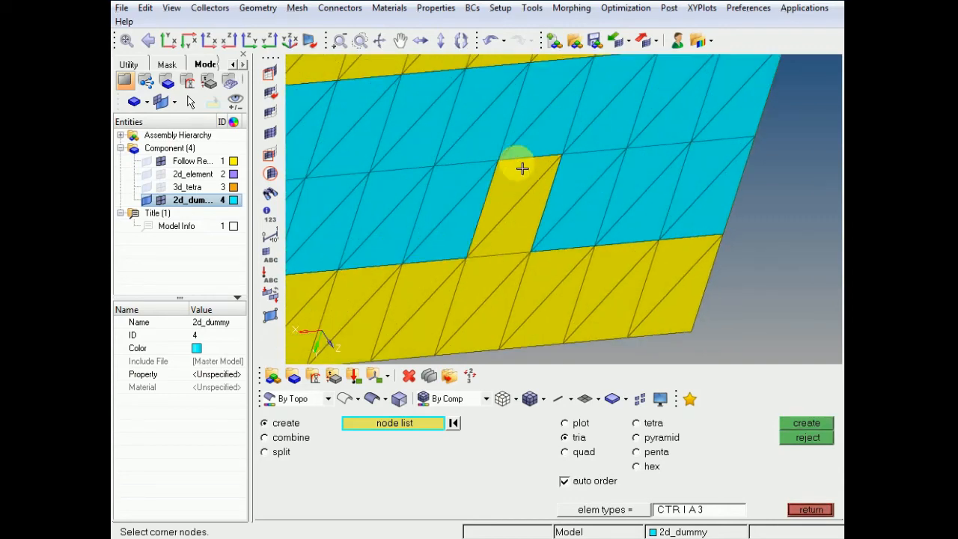
{"action": "left_click", "coordinate": [563, 155]}
{"action": "left_click", "coordinate": [466, 257]}
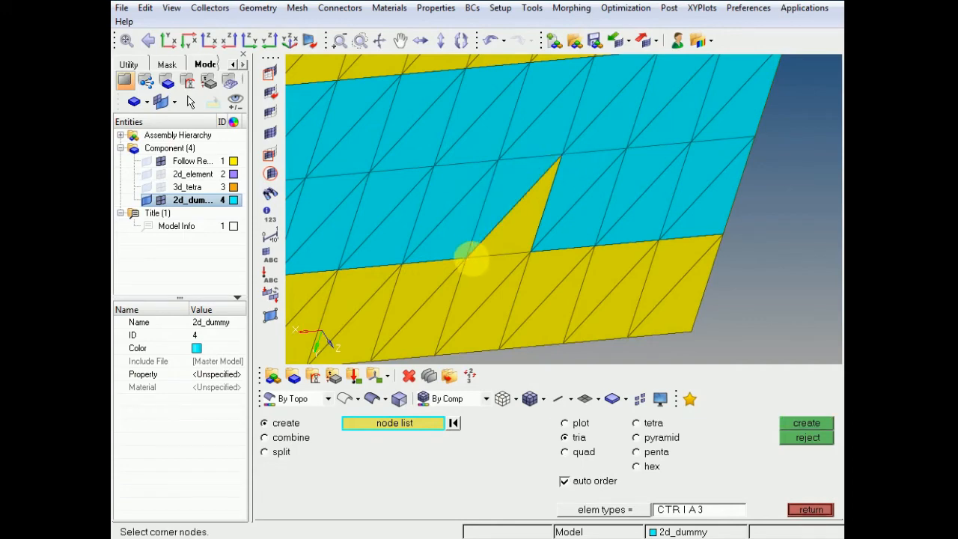
{"action": "left_click", "coordinate": [466, 257]}
{"action": "left_click", "coordinate": [530, 251]}
{"action": "left_click", "coordinate": [558, 159]}
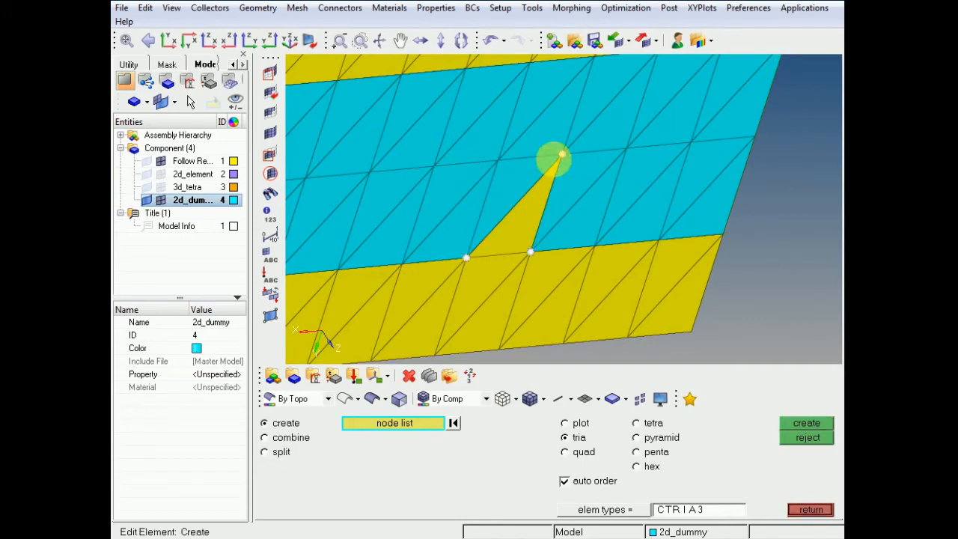
Display the 2d_element and 3d_tetra meshes and hide the yellow component's surface elements
{"action": "scroll", "coordinate": [460, 172], "scroll_direction": "down", "scroll_amount": 5}
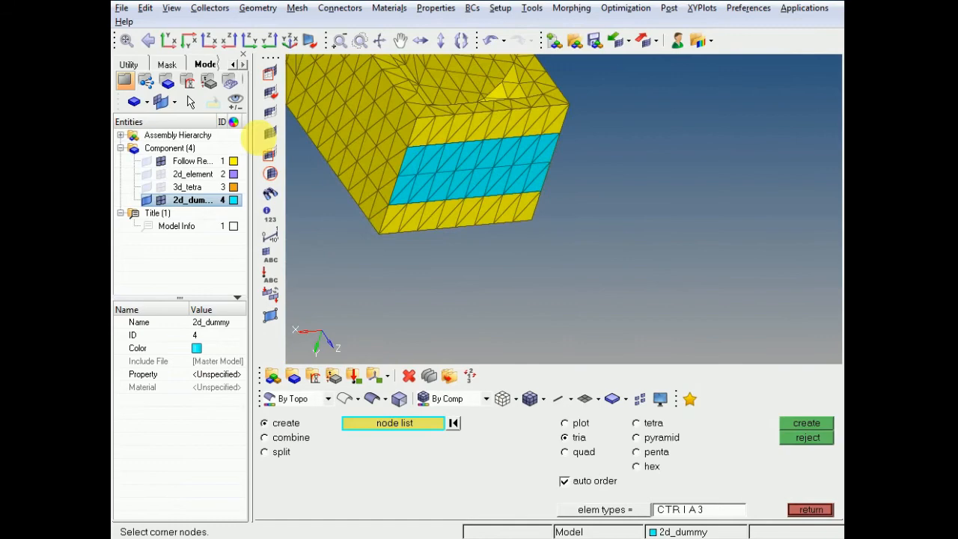
{"action": "left_click", "coordinate": [161, 175]}
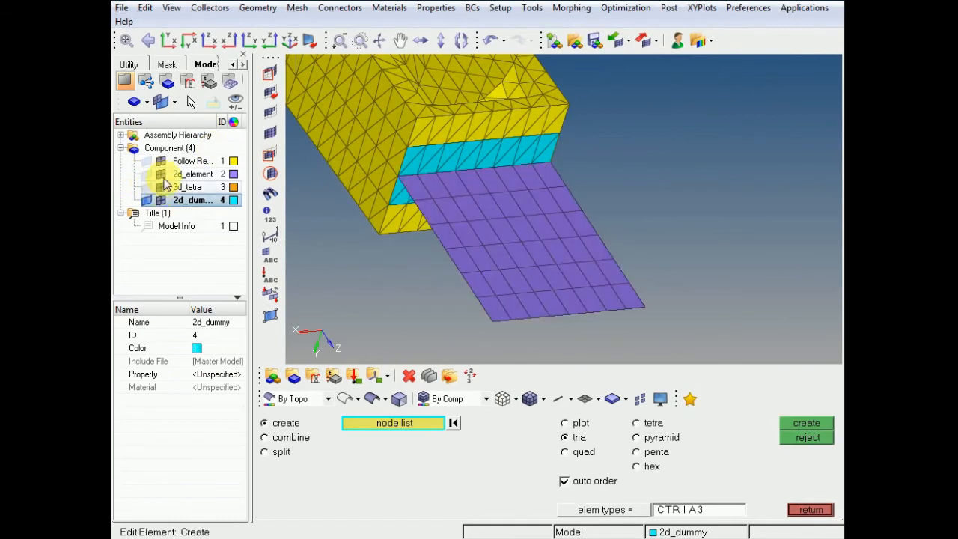
{"action": "left_click", "coordinate": [161, 162]}
{"action": "left_click_drag", "start_coordinate": [584, 215], "coordinate": [649, 161], "text": "ctrl"}
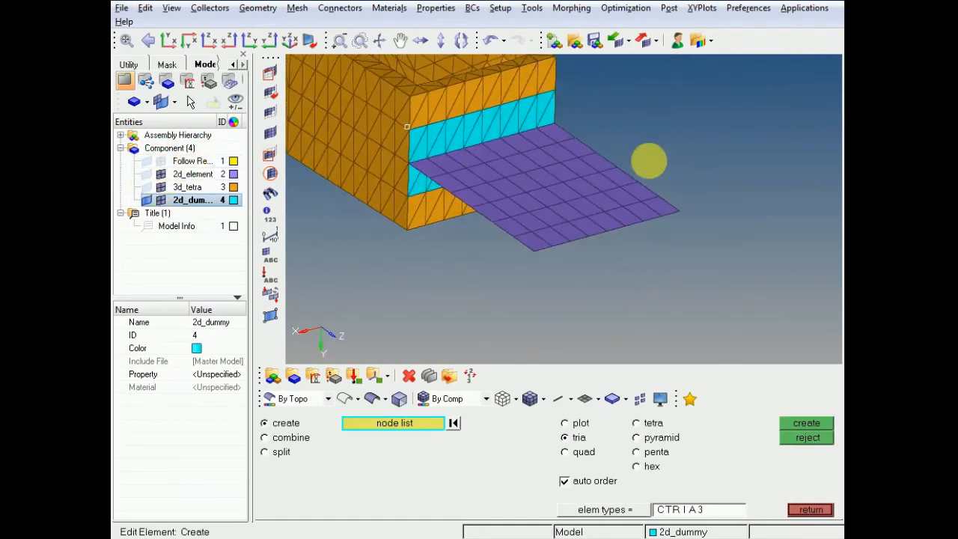
Examine the dummy tria connection between the purple shell mesh and the tetra box from both sides and as a whole
{"action": "scroll", "coordinate": [600, 155], "scroll_direction": "down", "scroll_amount": 4, "text": "ctrl"}
{"action": "right_click_drag", "start_coordinate": [530, 160], "coordinate": [603, 183], "text": "ctrl"}
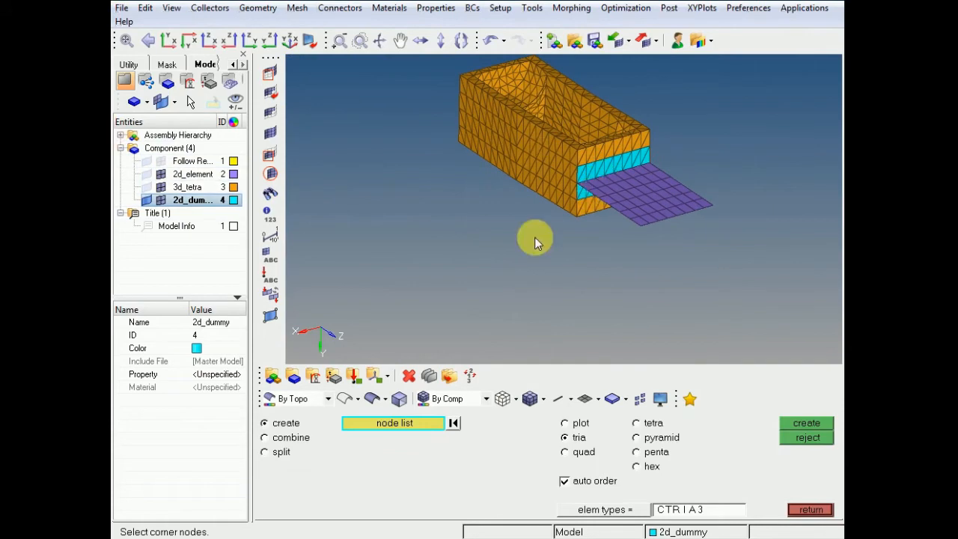
{"action": "scroll", "coordinate": [588, 160], "scroll_direction": "up", "scroll_amount": 4, "text": "ctrl"}
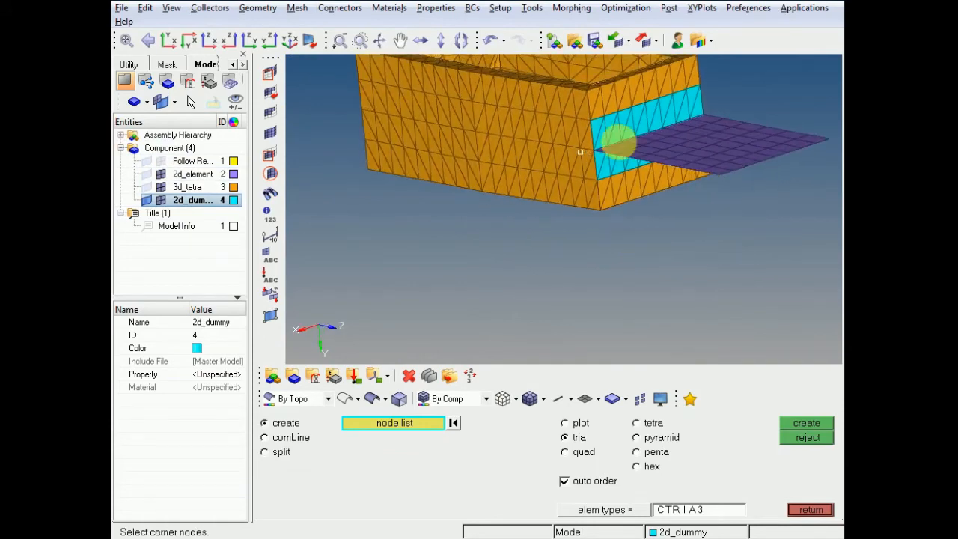
{"action": "left_click_drag", "start_coordinate": [617, 142], "coordinate": [609, 278], "text": "ctrl"}
{"action": "scroll", "coordinate": [591, 253], "scroll_direction": "up", "scroll_amount": 4, "text": "ctrl"}
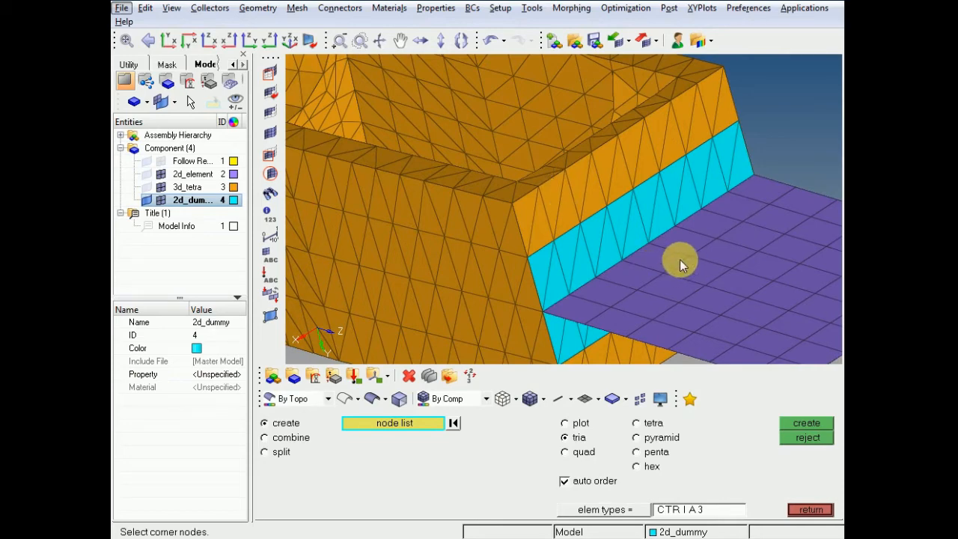
{"action": "scroll", "coordinate": [671, 256], "scroll_direction": "down", "scroll_amount": 5}
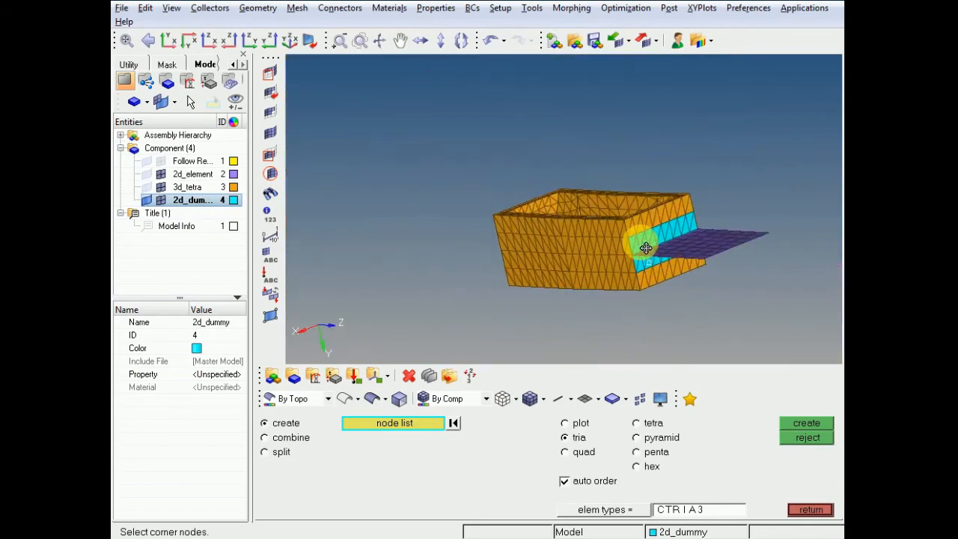
{"action": "scroll", "coordinate": [657, 256], "scroll_direction": "up", "scroll_amount": 3, "text": "ctrl"}
{"action": "left_click_drag", "start_coordinate": [654, 257], "coordinate": [701, 263], "text": "ctrl"}
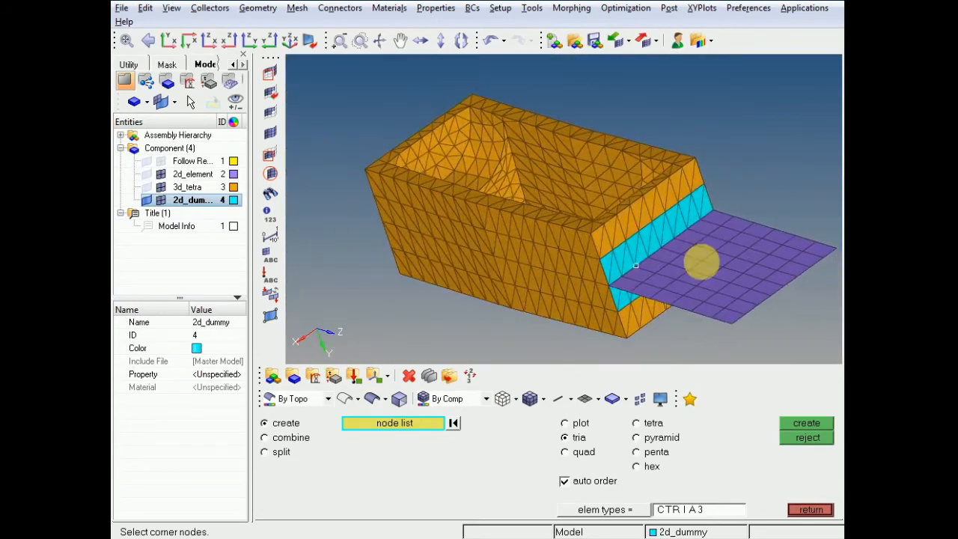
{"action": "scroll", "coordinate": [640, 242], "scroll_direction": "up", "scroll_amount": 3, "text": "ctrl"}
{"action": "scroll", "coordinate": [640, 242], "scroll_direction": "up", "scroll_amount": 1, "text": "ctrl"}
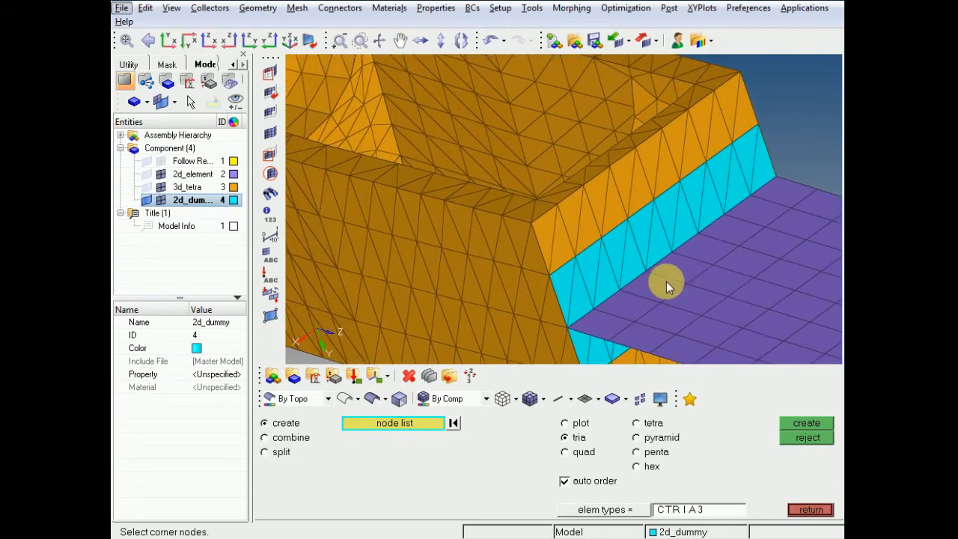
{"action": "scroll", "coordinate": [670, 286], "scroll_direction": "down", "scroll_amount": 4, "text": "ctrl"}
{"action": "scroll", "coordinate": [672, 287], "scroll_direction": "down", "scroll_amount": 3, "text": "ctrl"}
{"action": "left_click_drag", "start_coordinate": [700, 270], "coordinate": [637, 289], "text": "ctrl"}
{"action": "scroll", "coordinate": [637, 289], "scroll_direction": "up", "scroll_amount": 5, "text": "ctrl"}
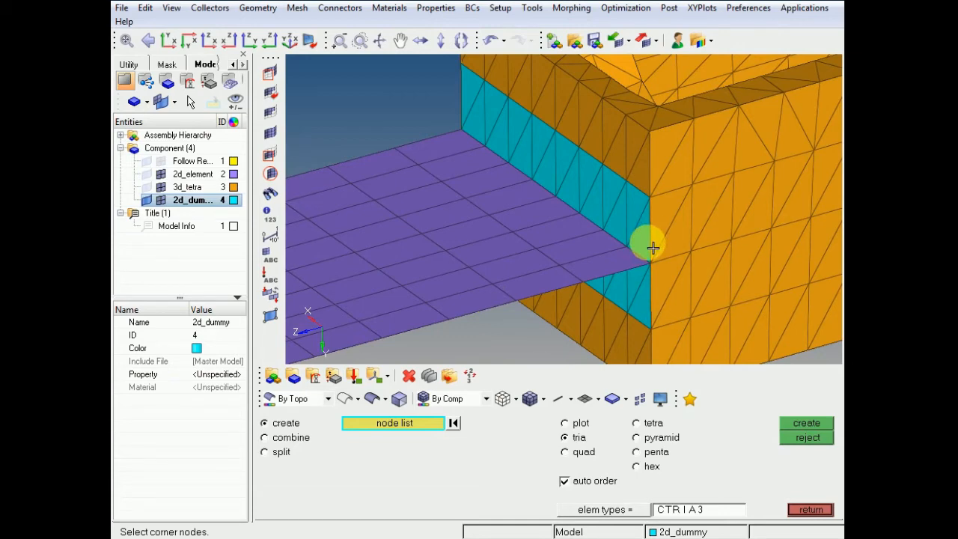
{"action": "scroll", "coordinate": [653, 247], "scroll_direction": "down", "scroll_amount": 6, "text": "ctrl"}
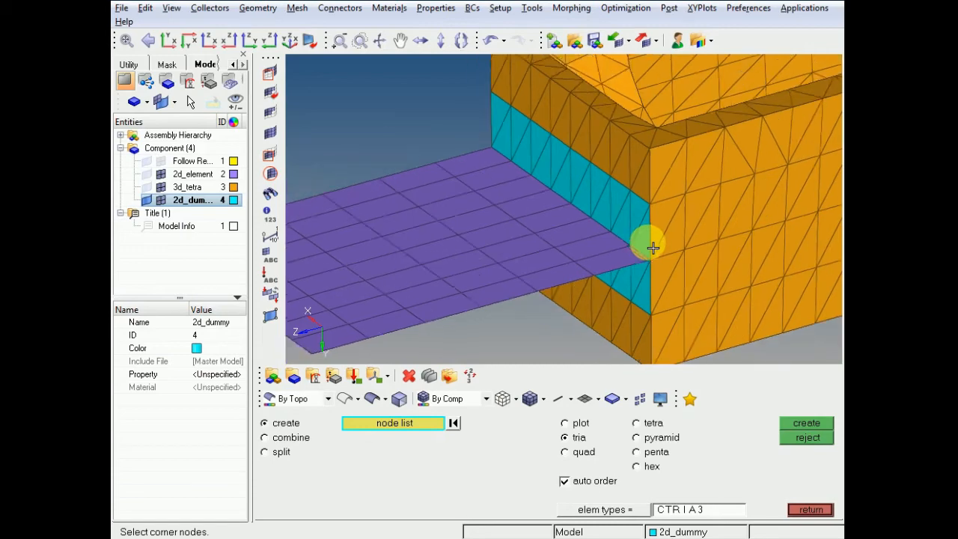
{"action": "left_click_drag", "start_coordinate": [651, 246], "coordinate": [601, 274], "text": "ctrl"}
{"action": "scroll", "coordinate": [590, 238], "scroll_direction": "up", "scroll_amount": 5, "text": "ctrl"}
{"action": "scroll", "coordinate": [609, 274], "scroll_direction": "down", "scroll_amount": 4, "text": "ctrl"}
{"action": "scroll", "coordinate": [616, 271], "scroll_direction": "up", "scroll_amount": 1, "text": "ctrl"}
{"action": "left_click_drag", "start_coordinate": [687, 304], "coordinate": [690, 297], "text": "ctrl"}
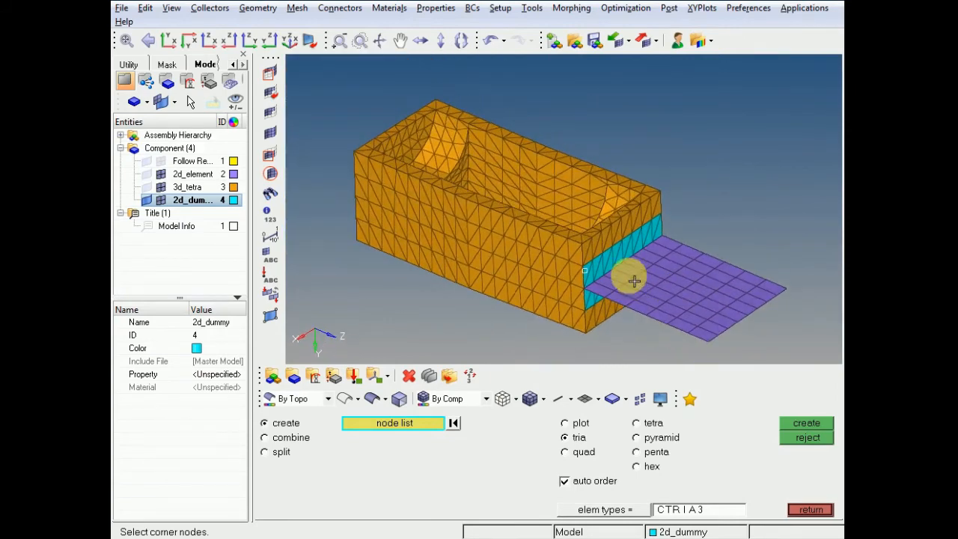
{"action": "scroll", "coordinate": [633, 277], "scroll_direction": "up", "scroll_amount": 1, "text": "ctrl"}
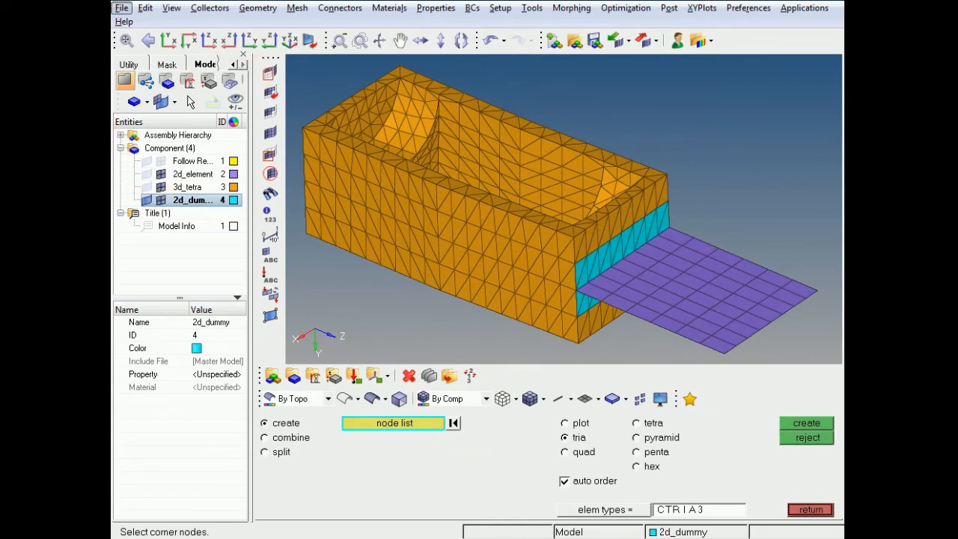
Review the listed 2D and 3D joining methods in the sticky note, highlighting Rigid body elements, and return to the HyperMesh model
{"action": "key", "text": "alt+Tab"}
{"action": "left_click", "coordinate": [296, 261]}
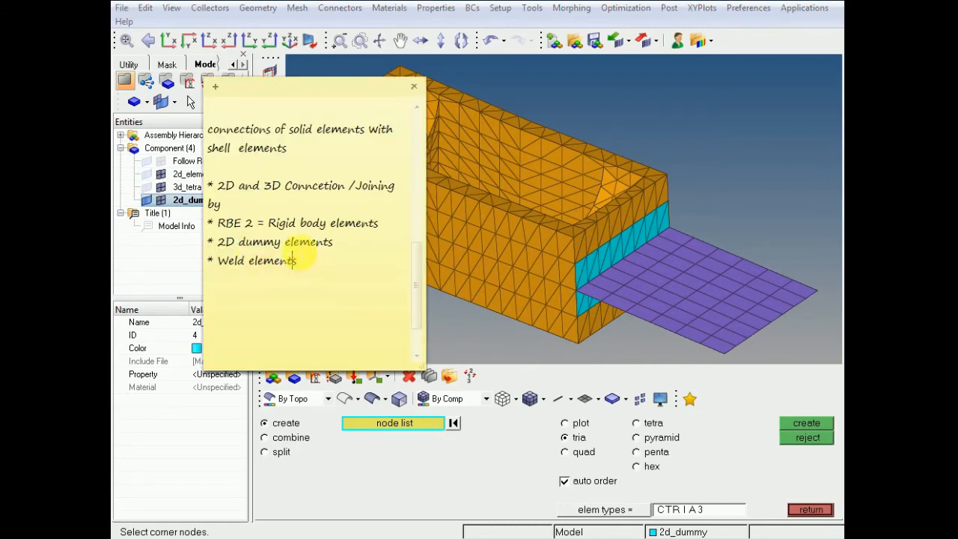
{"action": "left_click_drag", "start_coordinate": [267, 225], "coordinate": [340, 226]}
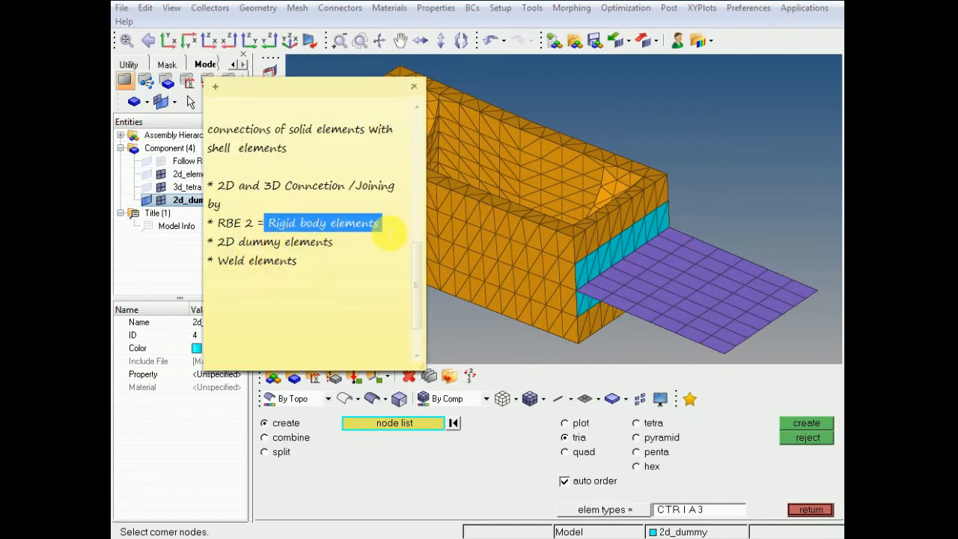
{"action": "left_click", "coordinate": [321, 287]}
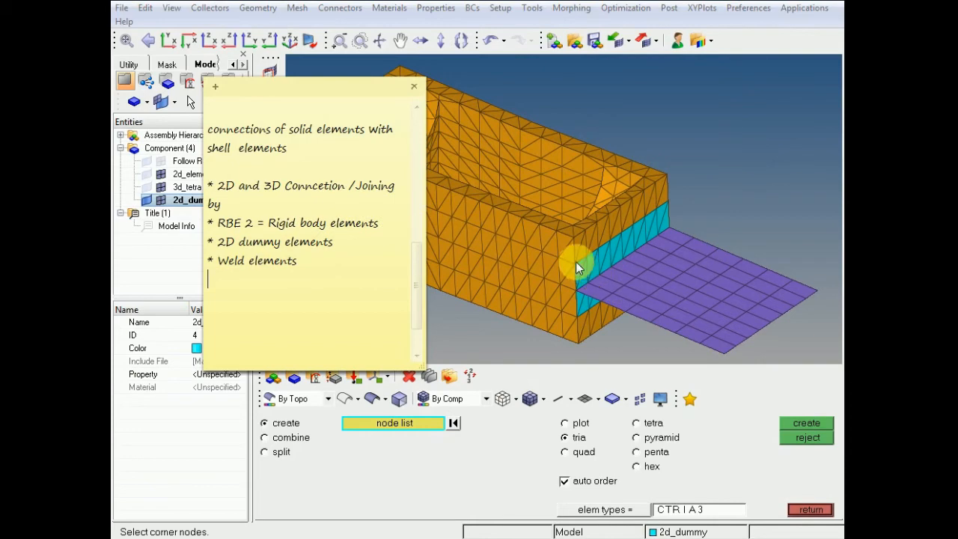
{"action": "left_click", "coordinate": [444, 340]}
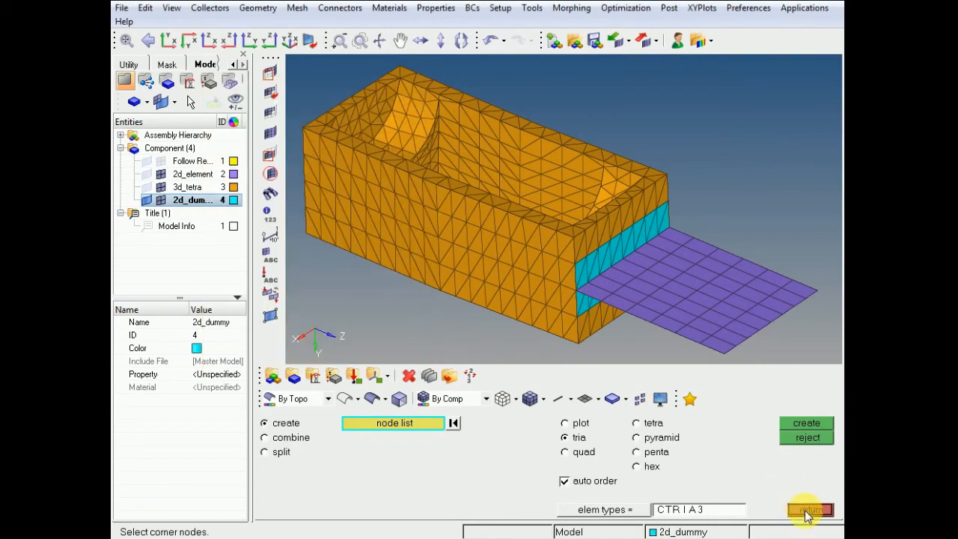
Leave element editing and hide the elements of the 2d_dummy component
{"action": "left_click", "coordinate": [807, 512]}
{"action": "scroll", "coordinate": [592, 280], "scroll_direction": "up", "scroll_amount": 5}
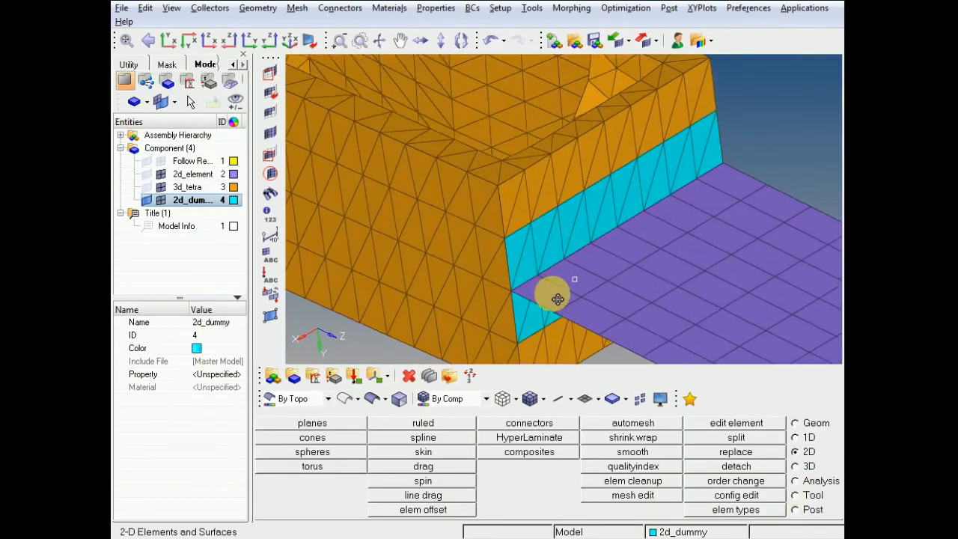
{"action": "scroll", "coordinate": [555, 297], "scroll_direction": "down", "scroll_amount": 3}
{"action": "mouse_move", "coordinate": [552, 290]}
{"action": "left_mouse_down", "text": "ctrl"}
{"action": "mouse_move", "coordinate": [565, 297]}
{"action": "mouse_move", "coordinate": [573, 272]}
{"action": "mouse_move", "coordinate": [549, 306]}
{"action": "left_mouse_up", "text": "ctrl"}
{"action": "scroll", "coordinate": [579, 291], "scroll_direction": "up", "scroll_amount": 3}
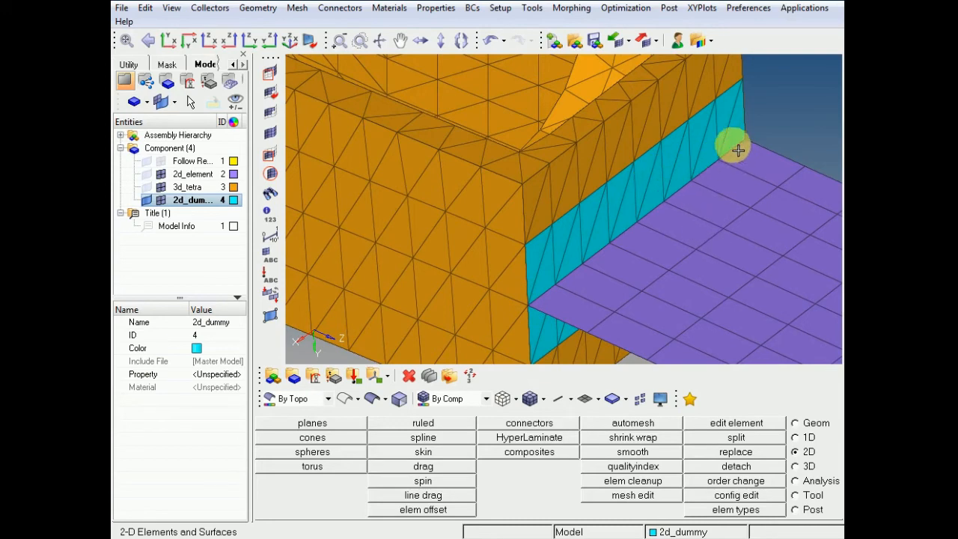
{"action": "scroll", "coordinate": [750, 152], "scroll_direction": "down", "scroll_amount": 3}
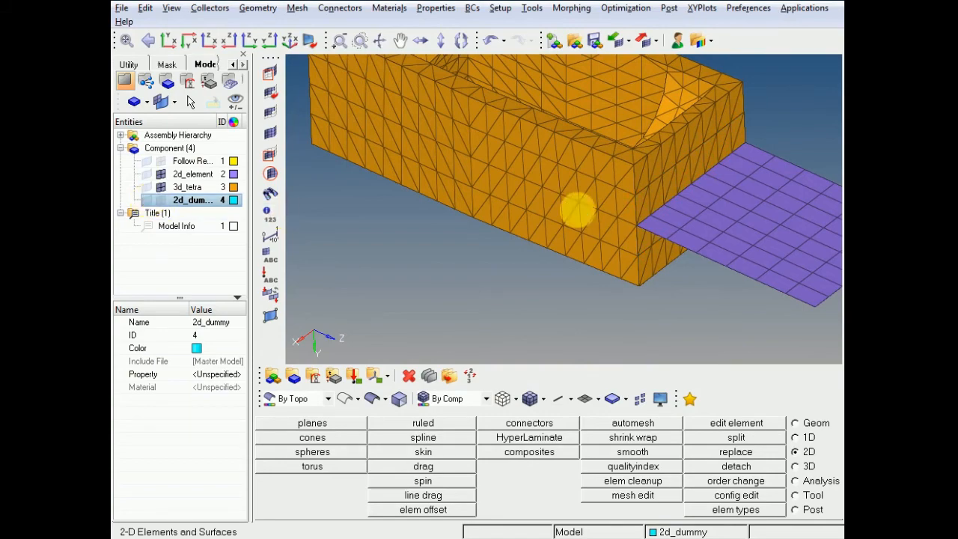
Mask the first row of purple shell elements along the edge adjoining the tetra box
{"action": "scroll", "coordinate": [689, 235], "scroll_direction": "down", "scroll_amount": 3}
{"action": "scroll", "coordinate": [697, 215], "scroll_direction": "down", "scroll_amount": 1}
{"action": "right_click_drag", "start_coordinate": [681, 212], "coordinate": [605, 214], "text": "ctrl"}
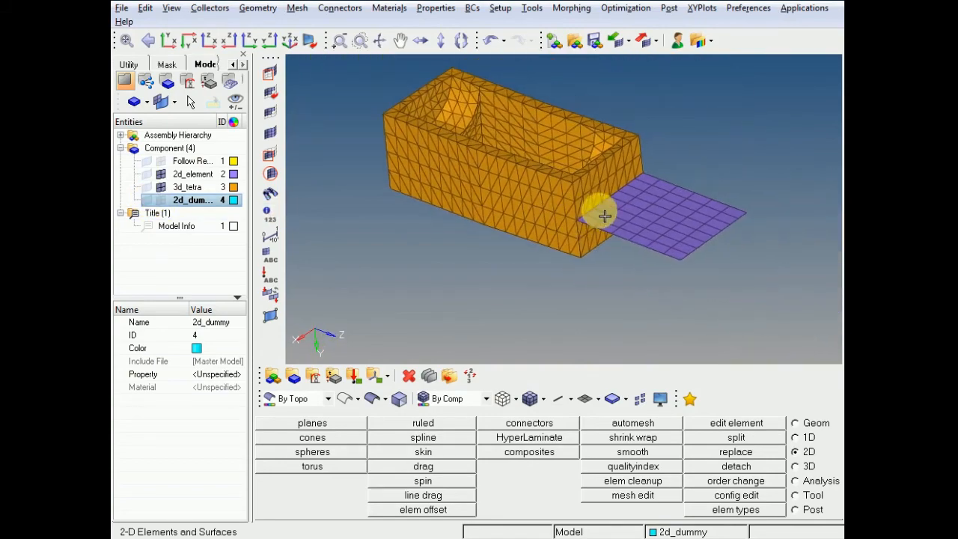
{"action": "left_click_drag", "start_coordinate": [605, 214], "coordinate": [622, 238], "text": "ctrl"}
{"action": "scroll", "coordinate": [622, 237], "scroll_direction": "up", "scroll_amount": 4}
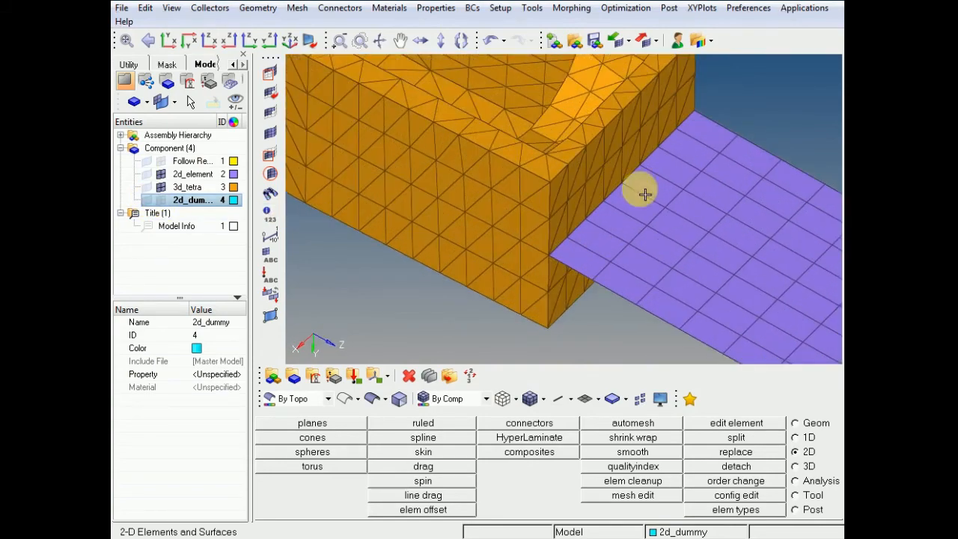
{"action": "scroll", "coordinate": [652, 248], "scroll_direction": "down", "scroll_amount": 4}
{"action": "scroll", "coordinate": [652, 242], "scroll_direction": "up", "scroll_amount": 5}
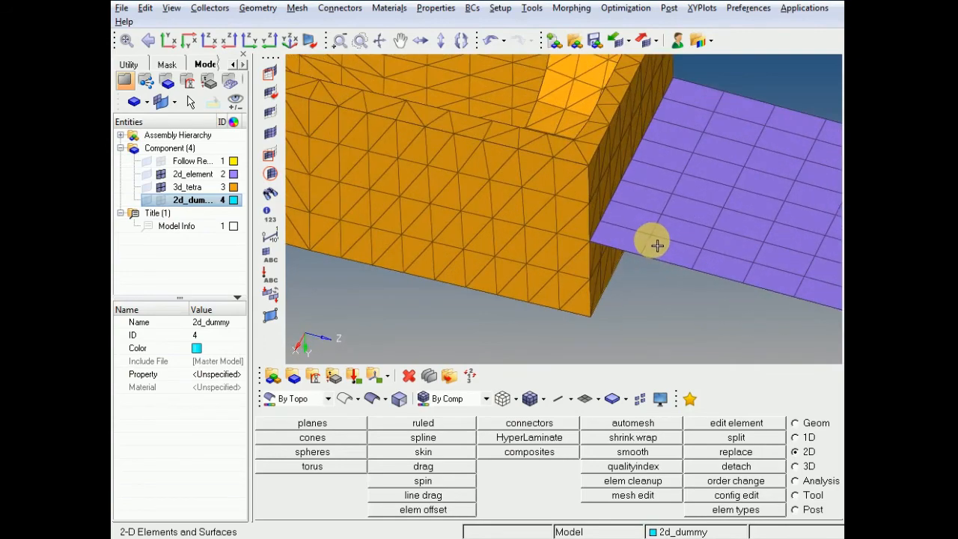
{"action": "key", "text": "alt"}
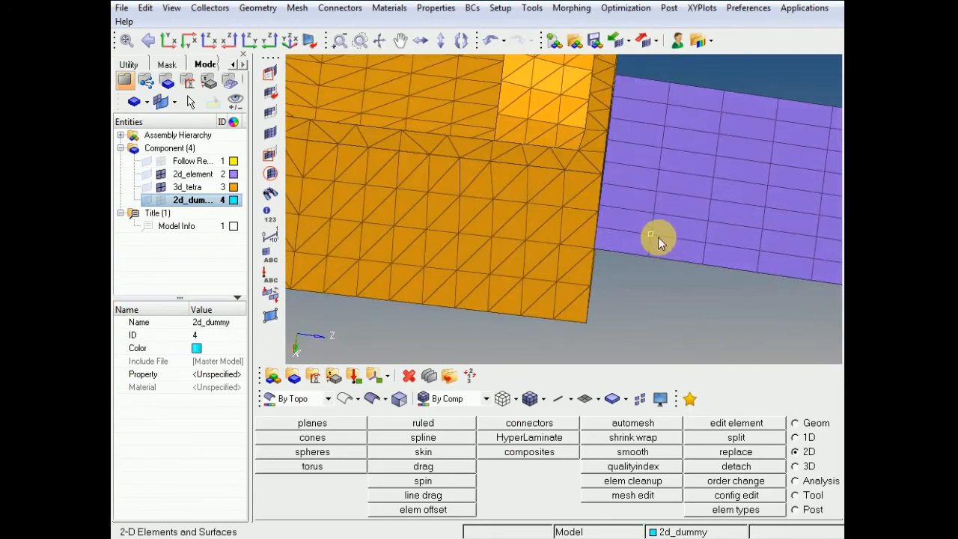
{"action": "key", "text": "F5"}
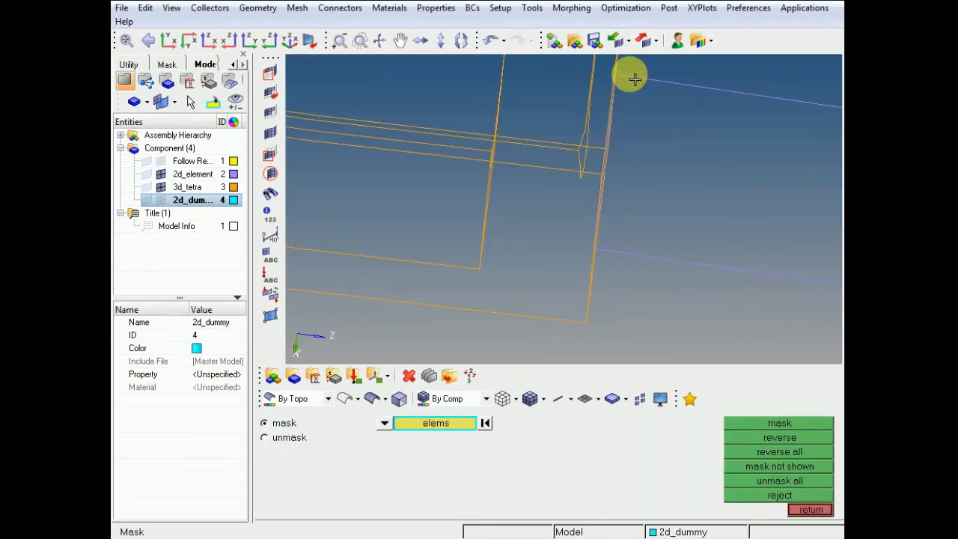
{"action": "left_click_drag", "start_coordinate": [629, 75], "coordinate": [632, 267], "text": "shift"}
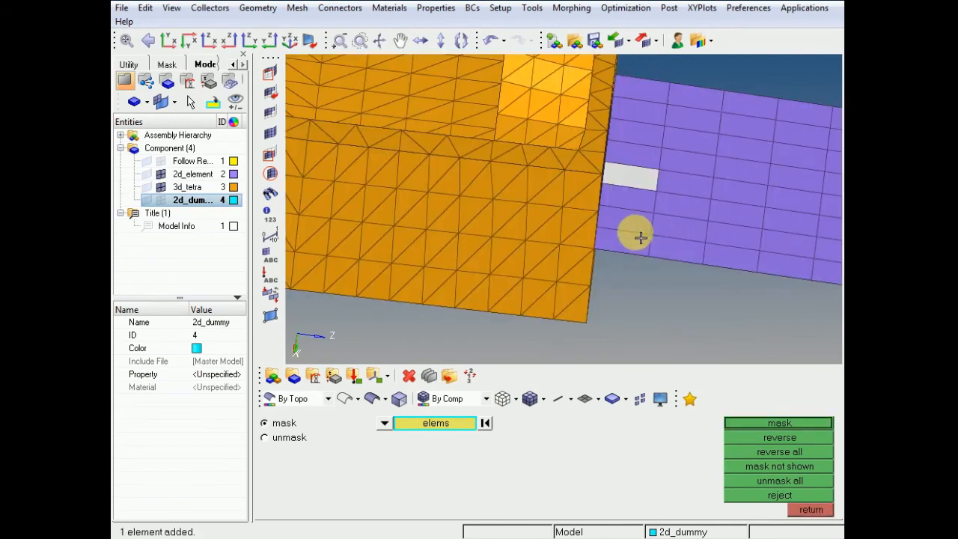
{"action": "left_click", "coordinate": [630, 90]}
{"action": "left_click", "coordinate": [636, 137]}
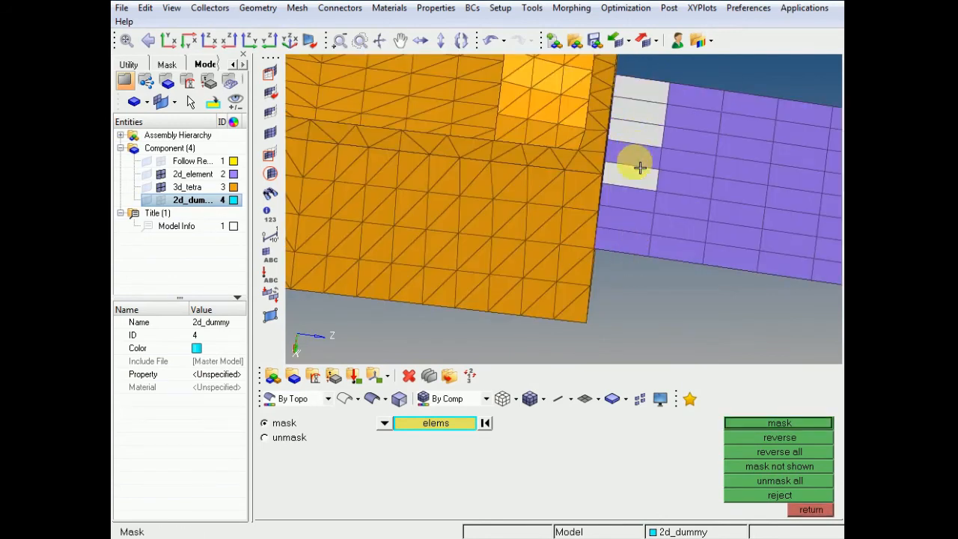
{"action": "left_click", "coordinate": [633, 196]}
{"action": "left_click", "coordinate": [627, 217]}
{"action": "left_click", "coordinate": [631, 242]}
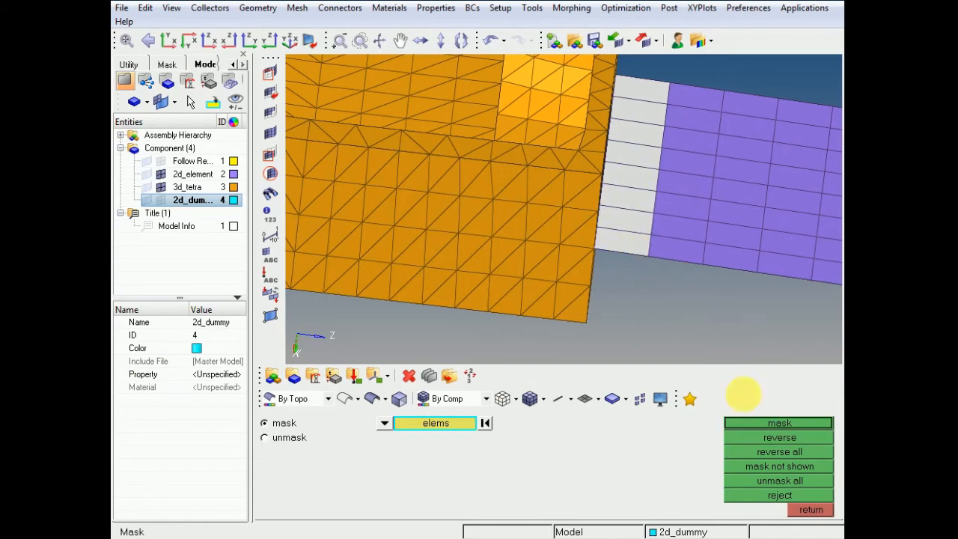
{"action": "left_click", "coordinate": [760, 423]}
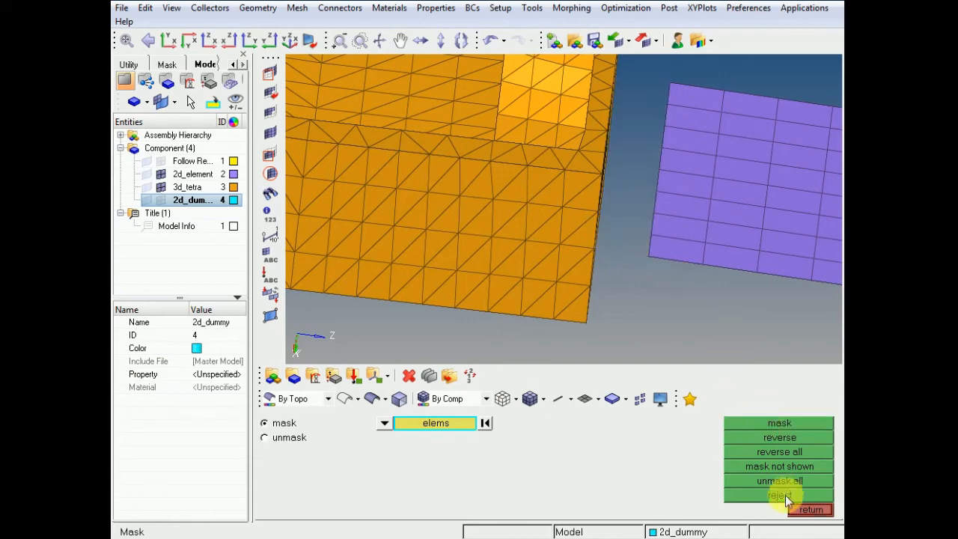
Create a new component named RBE2
{"action": "left_click_drag", "start_coordinate": [754, 251], "coordinate": [701, 229], "text": "ctrl"}
{"action": "scroll", "coordinate": [624, 199], "scroll_direction": "up", "scroll_amount": 3}
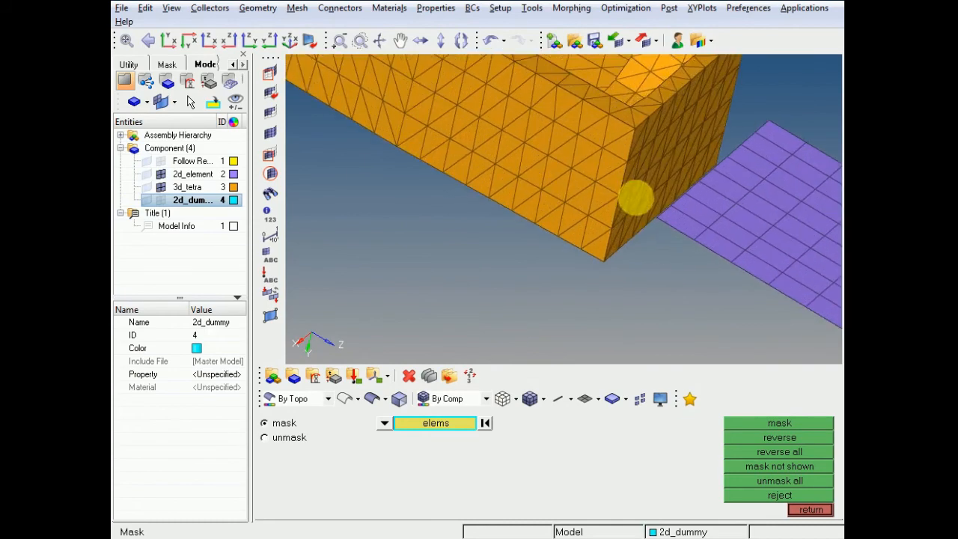
{"action": "scroll", "coordinate": [614, 199], "scroll_direction": "up", "scroll_amount": 3}
{"action": "right_click", "coordinate": [193, 253]}
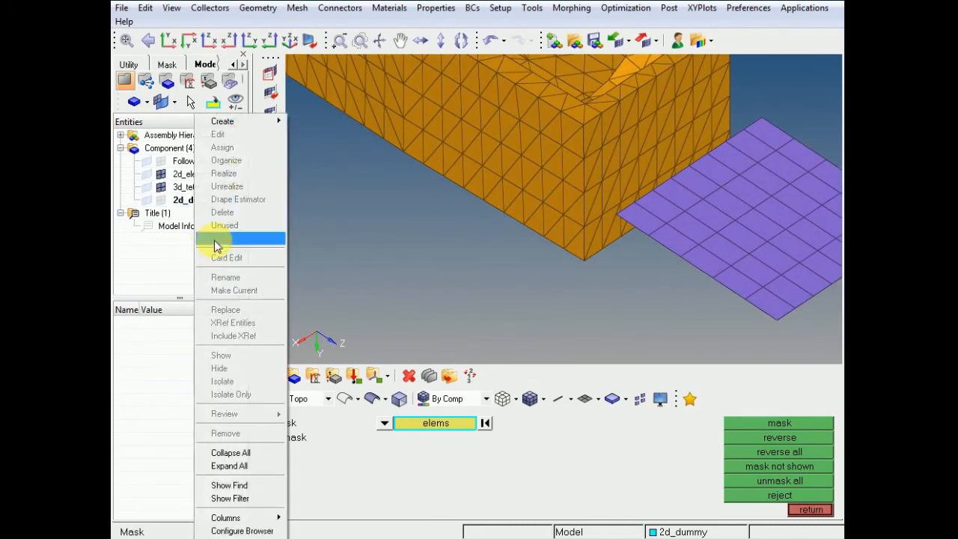
{"action": "mouse_move", "coordinate": [217, 122]}
{"action": "left_click", "coordinate": [318, 161]}
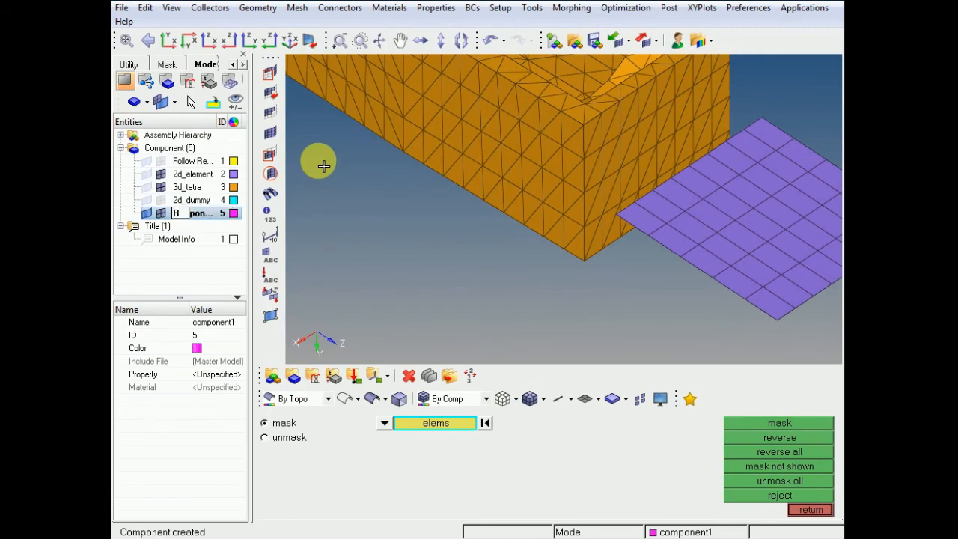
{"action": "key", "text": "Return"}
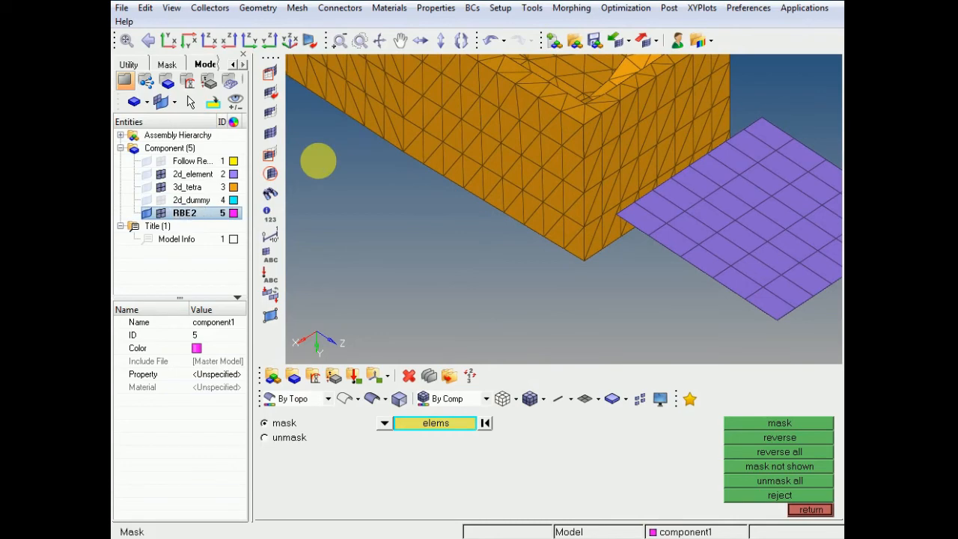
Create an RBE2 rigid from the shell edge's near corner node to the matching node on the tetra box's vertical edge
{"action": "left_click", "coordinate": [812, 511]}
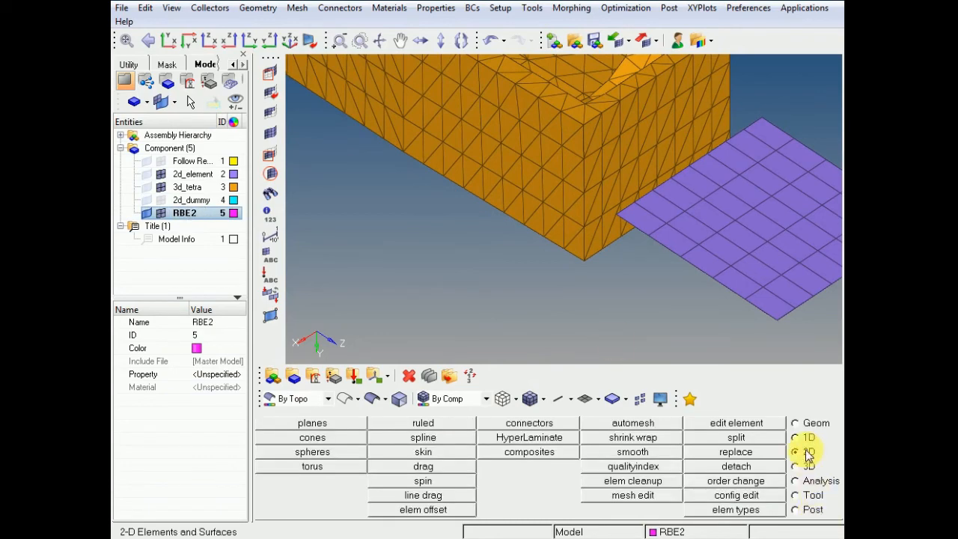
{"action": "left_click", "coordinate": [796, 438]}
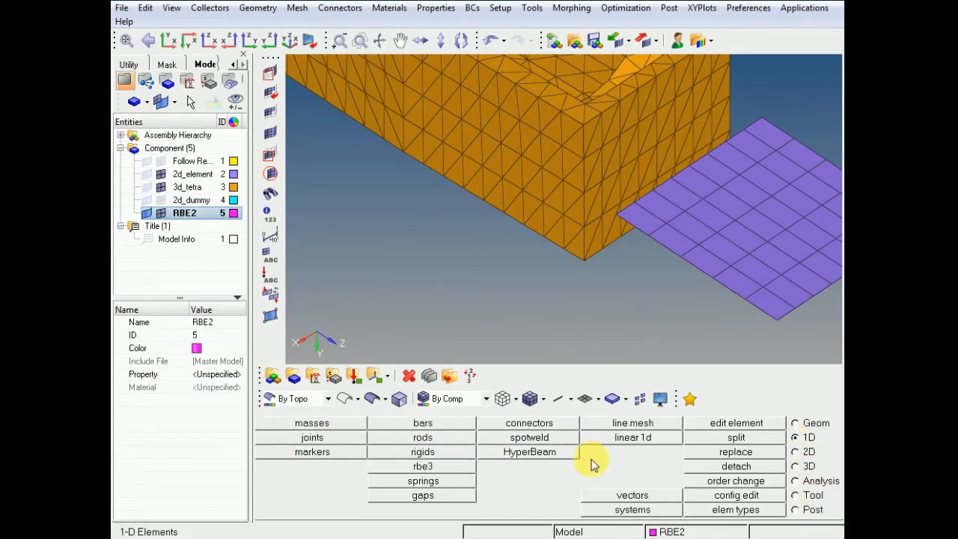
{"action": "left_click", "coordinate": [423, 467]}
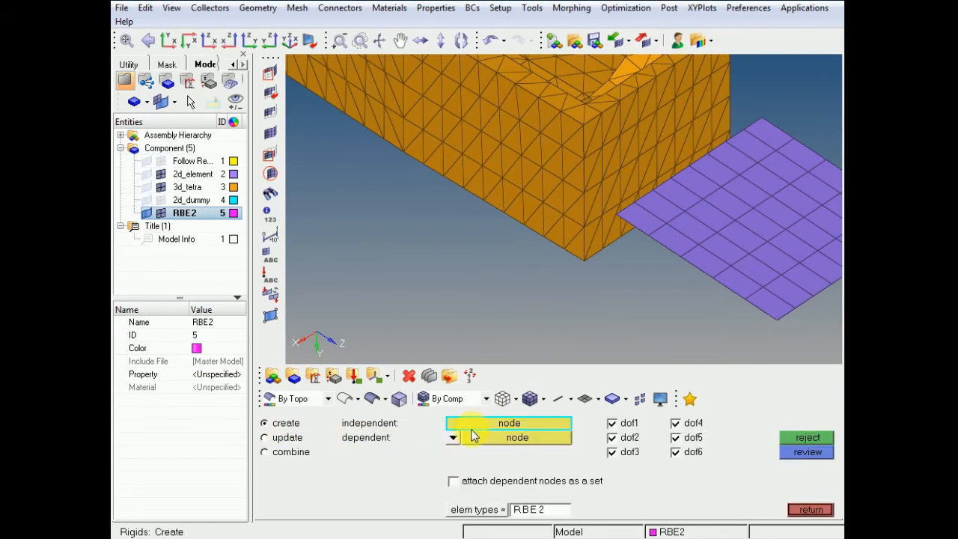
{"action": "mouse_move", "coordinate": [637, 202]}
{"action": "left_mouse_down", "text": "ctrl"}
{"action": "mouse_move", "coordinate": [622, 246]}
{"action": "mouse_move", "coordinate": [656, 229]}
{"action": "mouse_move", "coordinate": [656, 262]}
{"action": "mouse_move", "coordinate": [623, 247]}
{"action": "left_mouse_up", "text": "ctrl"}
{"action": "left_click", "coordinate": [644, 259]}
{"action": "scroll", "coordinate": [578, 173], "scroll_direction": "up", "scroll_amount": 3, "text": "ctrl"}
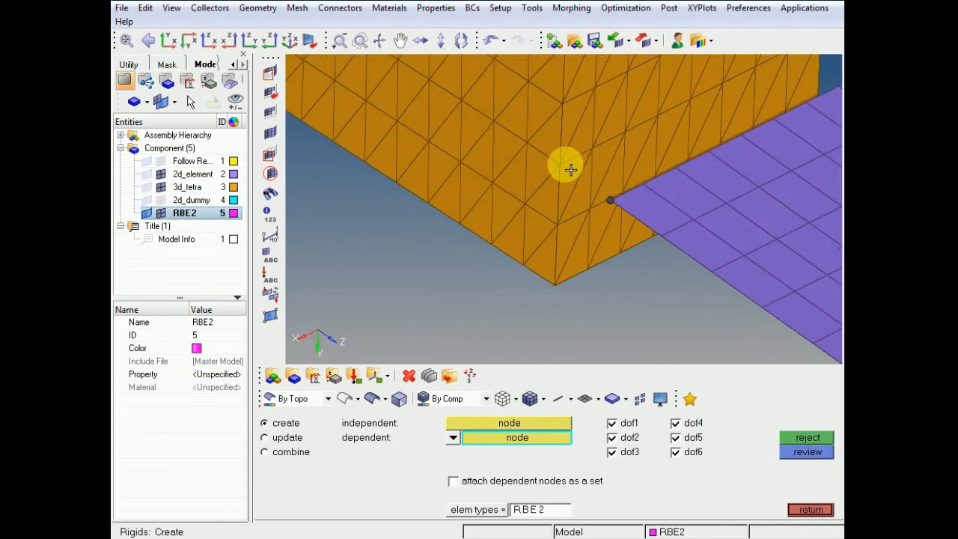
{"action": "left_click", "coordinate": [571, 170]}
Create an RBE2 rigid from the shell edge's far corner node to the tetra box and close the Rigids tool
{"action": "left_click_drag", "start_coordinate": [562, 164], "coordinate": [584, 195], "text": "ctrl"}
{"action": "left_click_drag", "start_coordinate": [708, 150], "coordinate": [672, 193], "text": "ctrl"}
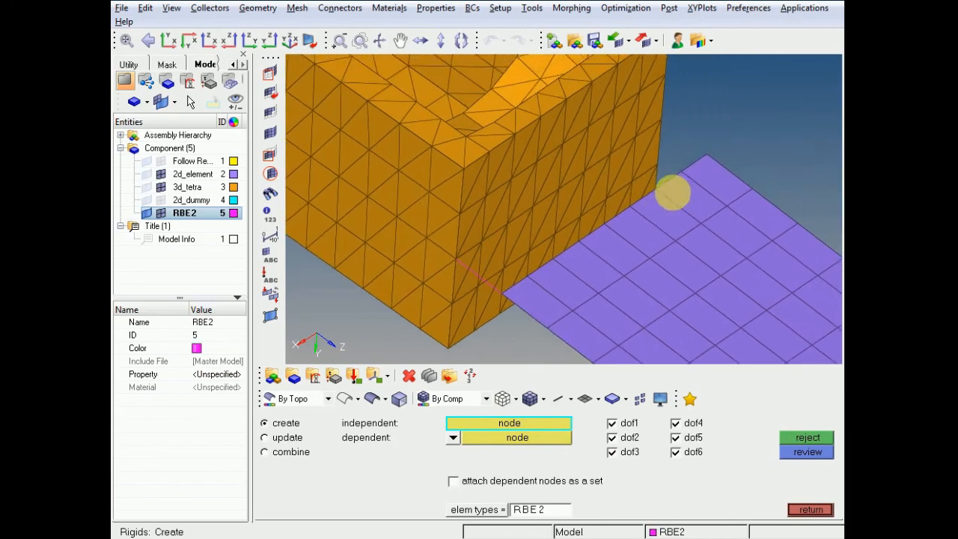
{"action": "left_click", "coordinate": [706, 156]}
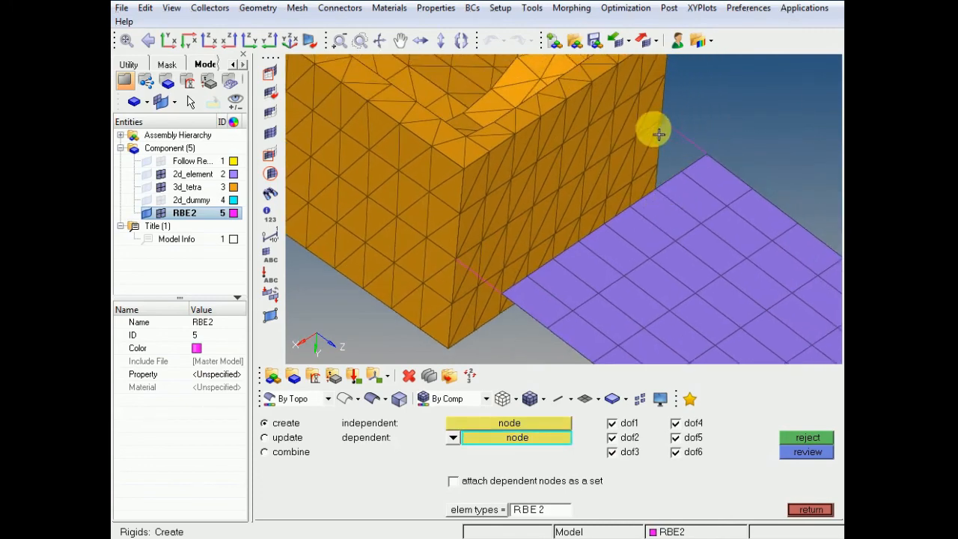
{"action": "left_click_drag", "start_coordinate": [659, 134], "coordinate": [742, 367], "text": "ctrl"}
{"action": "left_click", "coordinate": [809, 508]}
Create an RBE2 rigid linking the shell edge node two elements from the near corner to the opposite tetra node
{"action": "left_click_drag", "start_coordinate": [656, 226], "coordinate": [595, 242], "text": "ctrl"}
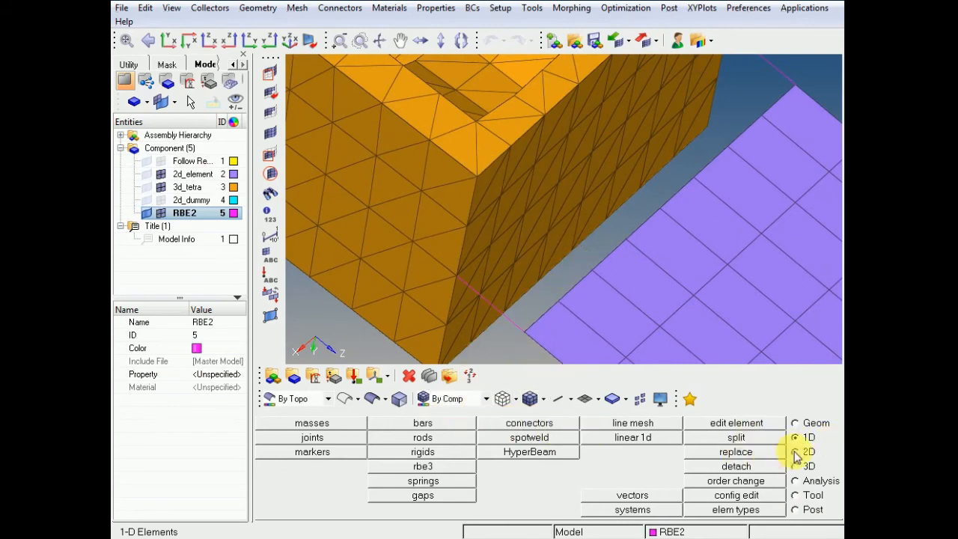
{"action": "left_click", "coordinate": [421, 452]}
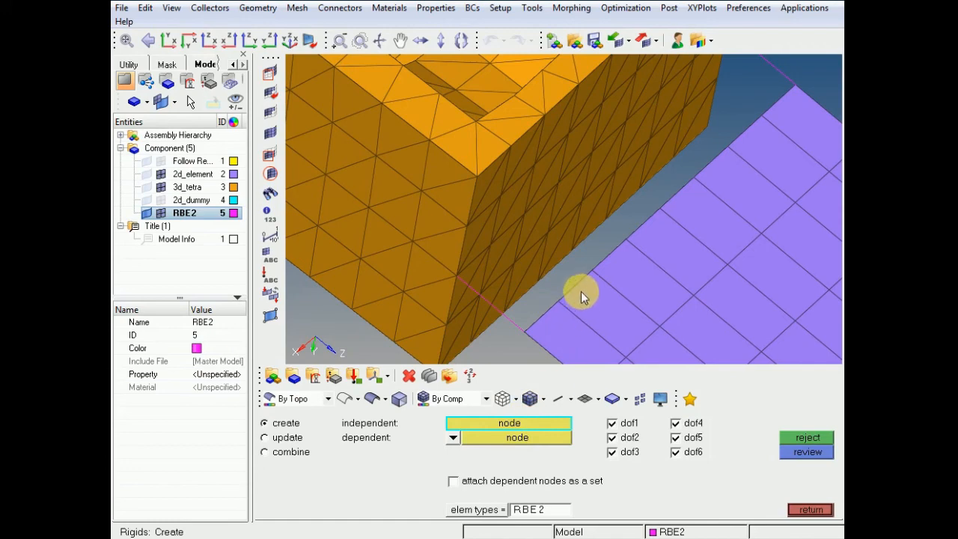
{"action": "left_click", "coordinate": [592, 270]}
{"action": "left_click", "coordinate": [530, 224]}
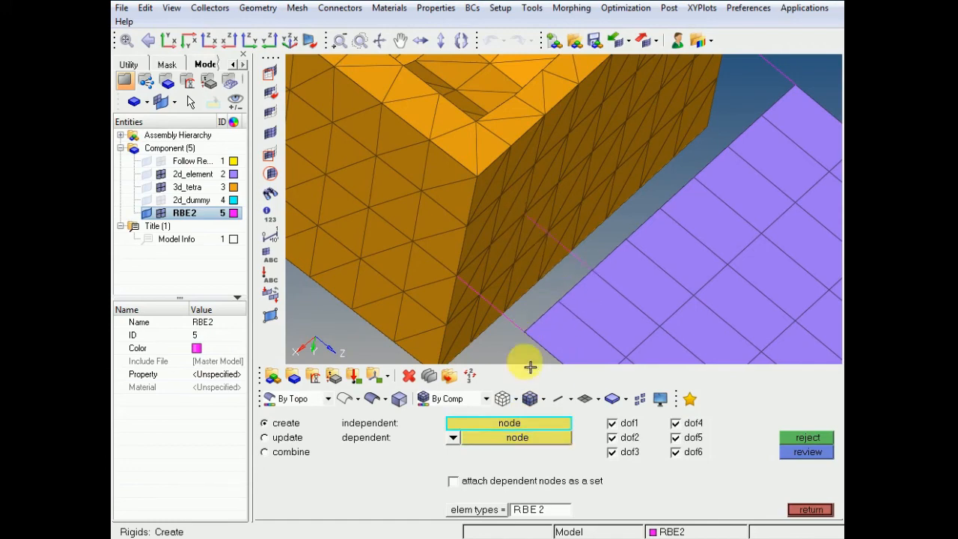
Create an RBE2 rigid linking the middle node of the shell edge to the opposite tetra node
{"action": "left_click", "coordinate": [660, 208]}
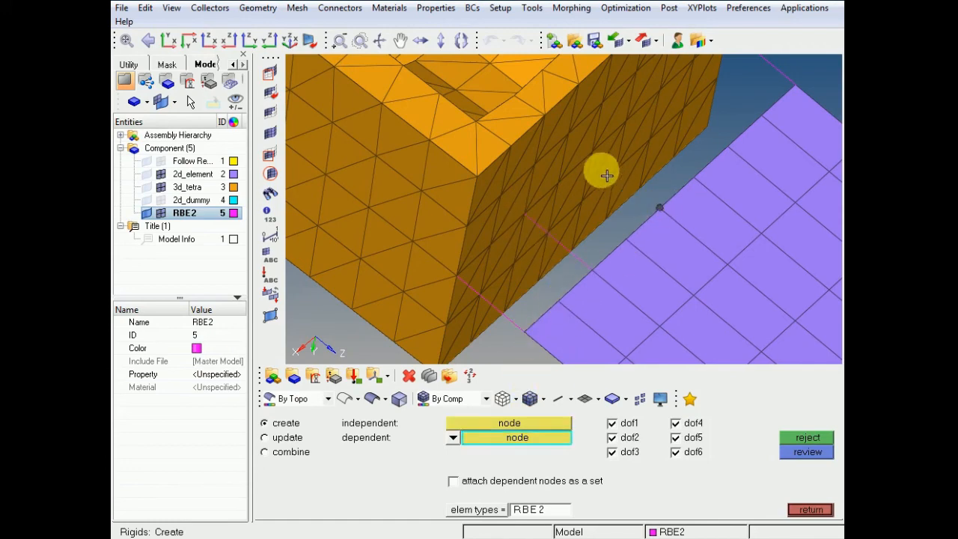
{"action": "left_click_drag", "start_coordinate": [603, 161], "coordinate": [535, 204], "text": "ctrl"}
{"action": "left_click", "coordinate": [588, 193]}
{"action": "scroll", "coordinate": [539, 139], "scroll_direction": "up", "scroll_amount": 5}
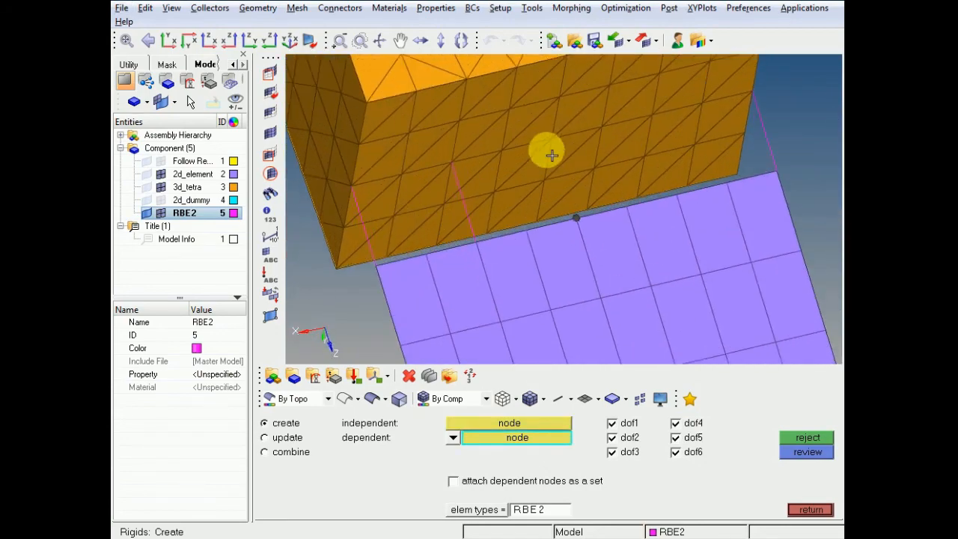
{"action": "scroll", "coordinate": [554, 149], "scroll_direction": "down", "scroll_amount": 2}
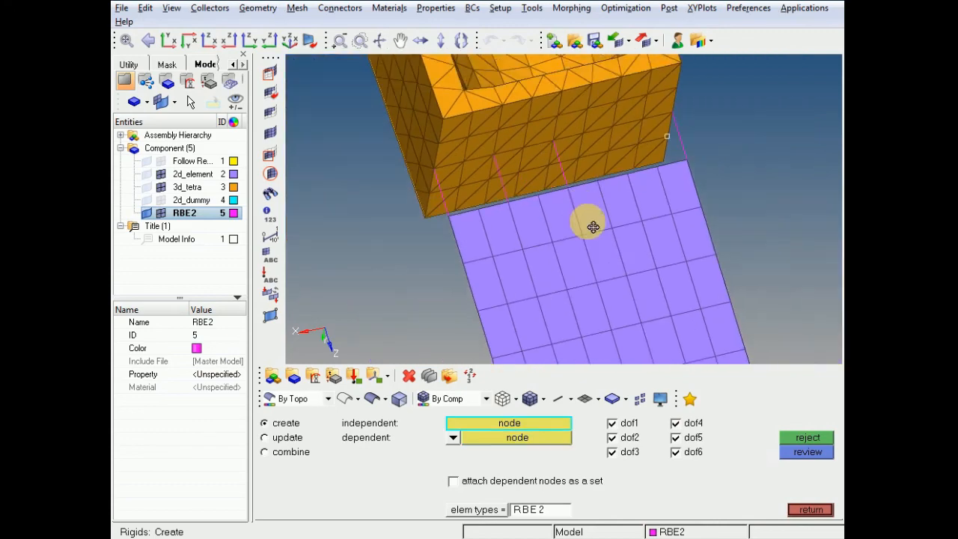
Create an RBE2 rigid linking the shell edge node two elements from the far corner to the opposite tetra node
{"action": "left_click_drag", "start_coordinate": [593, 224], "coordinate": [614, 217], "text": "ctrl"}
{"action": "scroll", "coordinate": [632, 193], "scroll_direction": "up", "scroll_amount": 2}
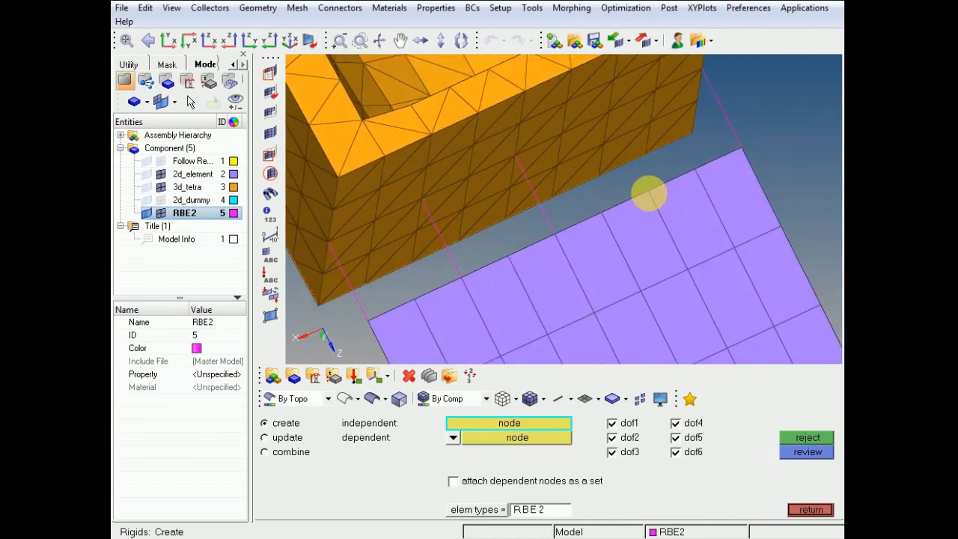
{"action": "left_click", "coordinate": [648, 192]}
{"action": "left_click", "coordinate": [610, 113]}
Examine the RBE2 rigid connections between the purple shell mesh and the tetra box from several angles and as a whole
{"action": "scroll", "coordinate": [626, 173], "scroll_direction": "down", "scroll_amount": 3}
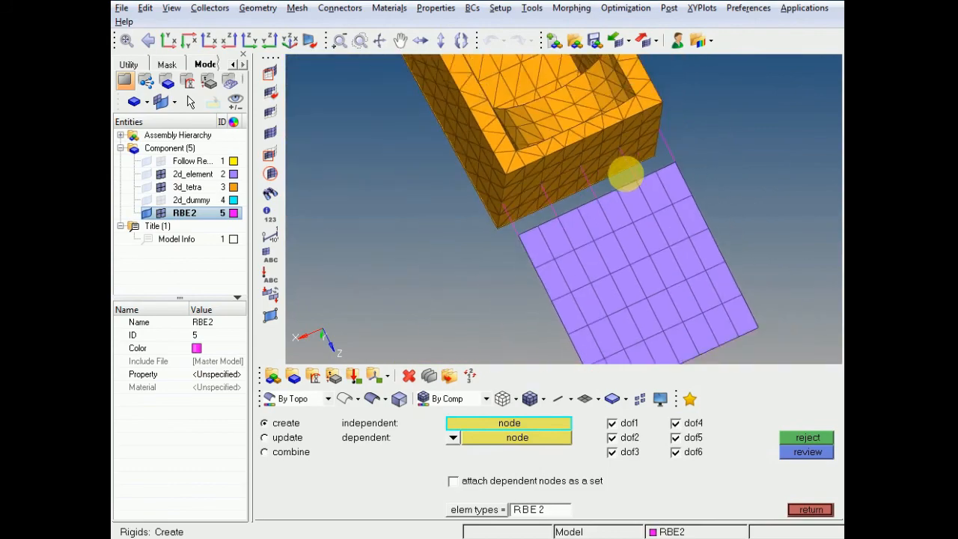
{"action": "left_click_drag", "start_coordinate": [625, 173], "coordinate": [664, 184], "text": "ctrl"}
{"action": "scroll", "coordinate": [665, 184], "scroll_direction": "up", "scroll_amount": 3, "text": "ctrl"}
{"action": "scroll", "coordinate": [665, 184], "scroll_direction": "down", "scroll_amount": 2, "text": "ctrl"}
{"action": "right_click_drag", "start_coordinate": [666, 184], "coordinate": [616, 265], "text": "ctrl"}
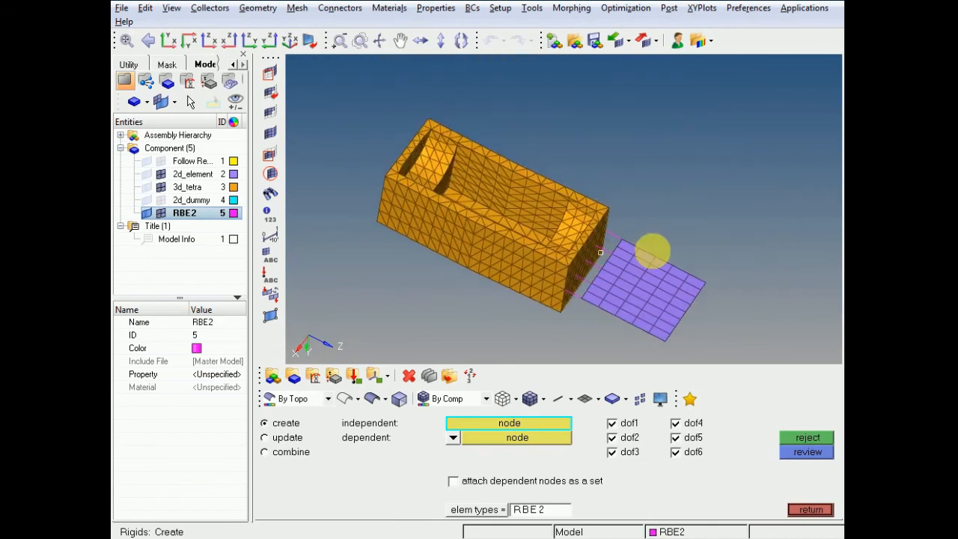
{"action": "left_click_drag", "start_coordinate": [653, 251], "coordinate": [688, 269], "text": "ctrl"}
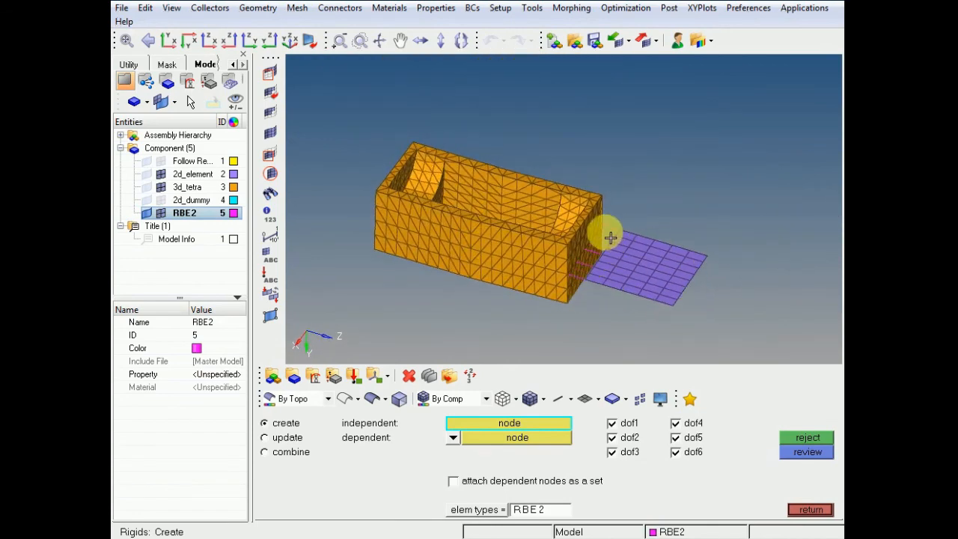
{"action": "scroll", "coordinate": [591, 284], "scroll_direction": "down", "scroll_amount": 2, "text": "ctrl"}
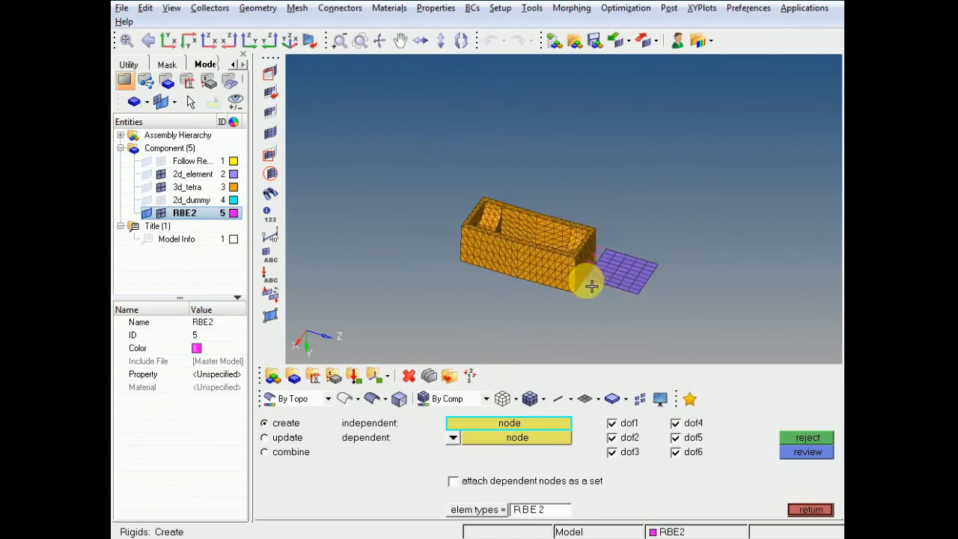
{"action": "scroll", "coordinate": [592, 286], "scroll_direction": "down", "scroll_amount": 1, "text": "ctrl"}
{"action": "left_click_drag", "start_coordinate": [592, 286], "coordinate": [614, 284], "text": "ctrl"}
{"action": "scroll", "coordinate": [613, 284], "scroll_direction": "up", "scroll_amount": 4, "text": "ctrl"}
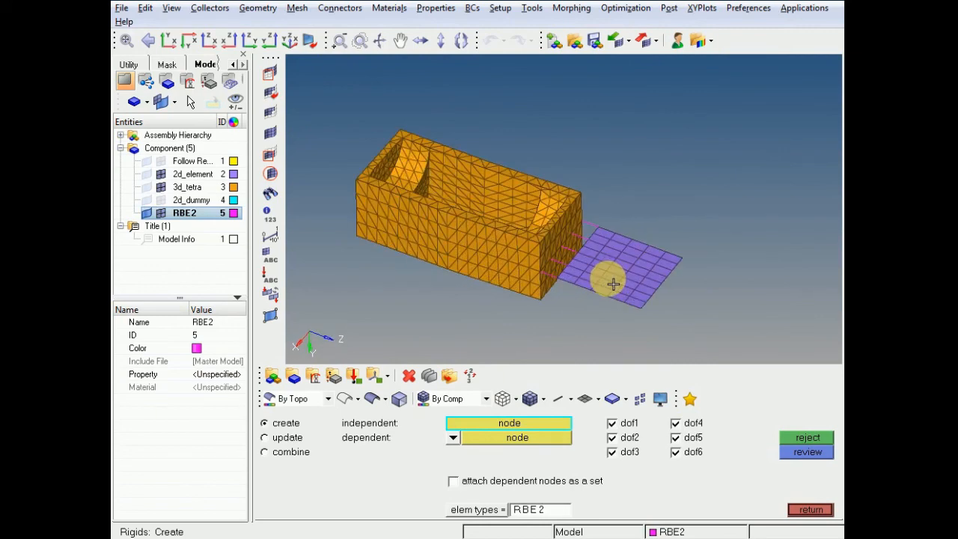
{"action": "scroll", "coordinate": [614, 284], "scroll_direction": "up", "scroll_amount": 2, "text": "ctrl"}
{"action": "scroll", "coordinate": [614, 284], "scroll_direction": "down", "scroll_amount": 1, "text": "ctrl"}
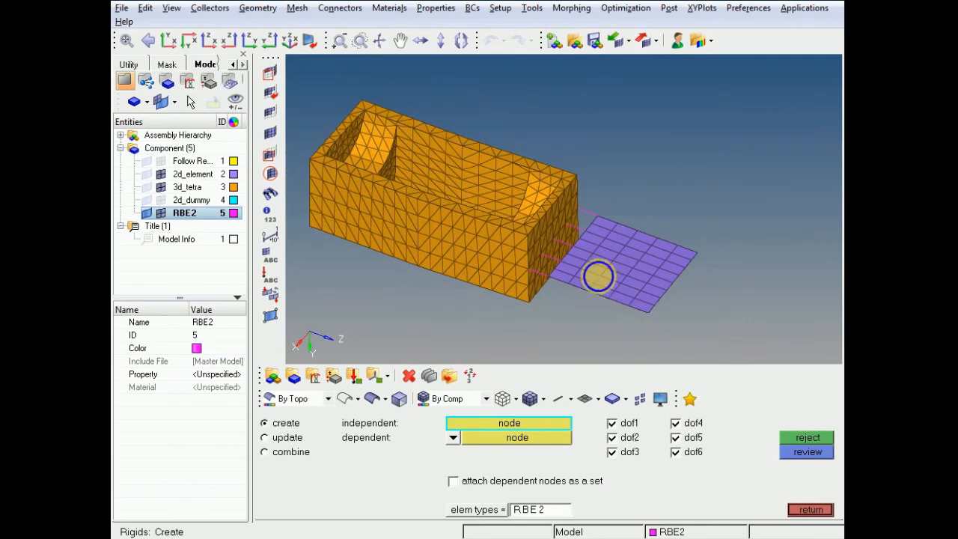
{"action": "right_click_drag", "start_coordinate": [605, 282], "coordinate": [627, 282], "text": "ctrl"}
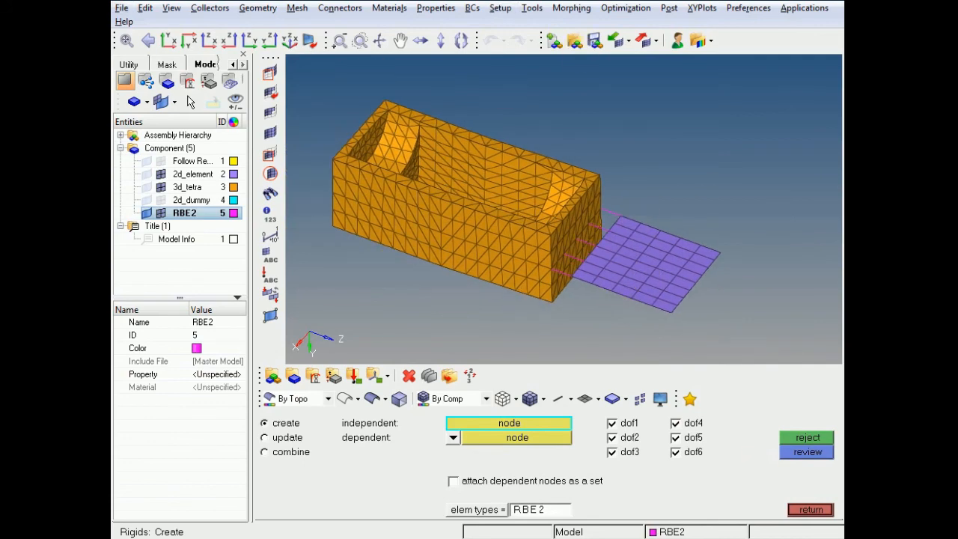